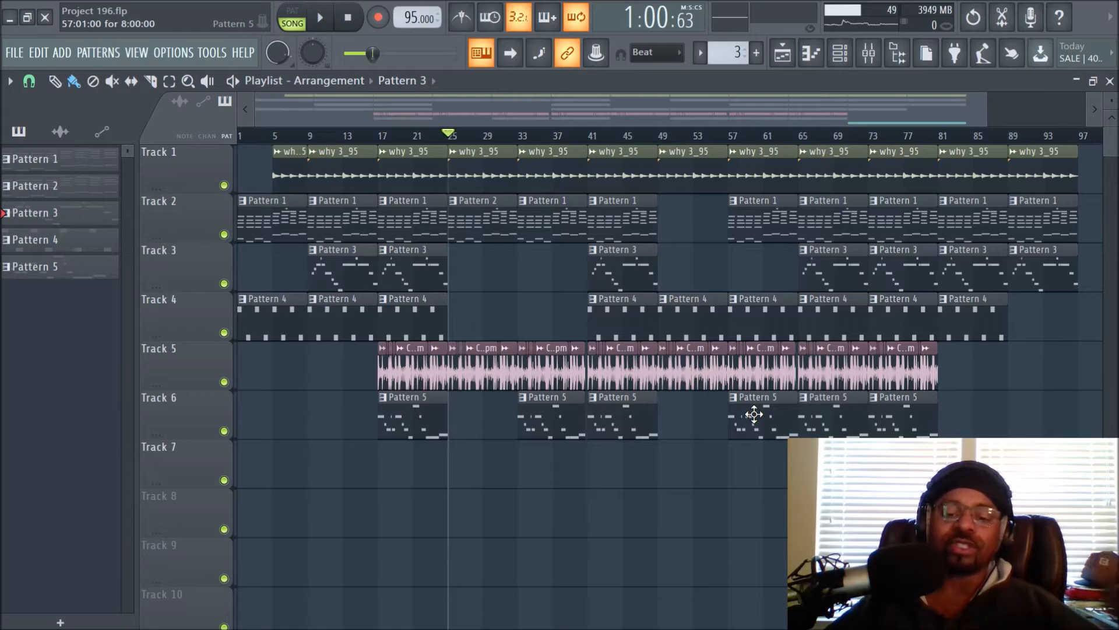
Look over the tracks of the whole arrangement in the playlist and place the playhead at bar 9.
left_click_drag(1108, 97, 1108, 98)
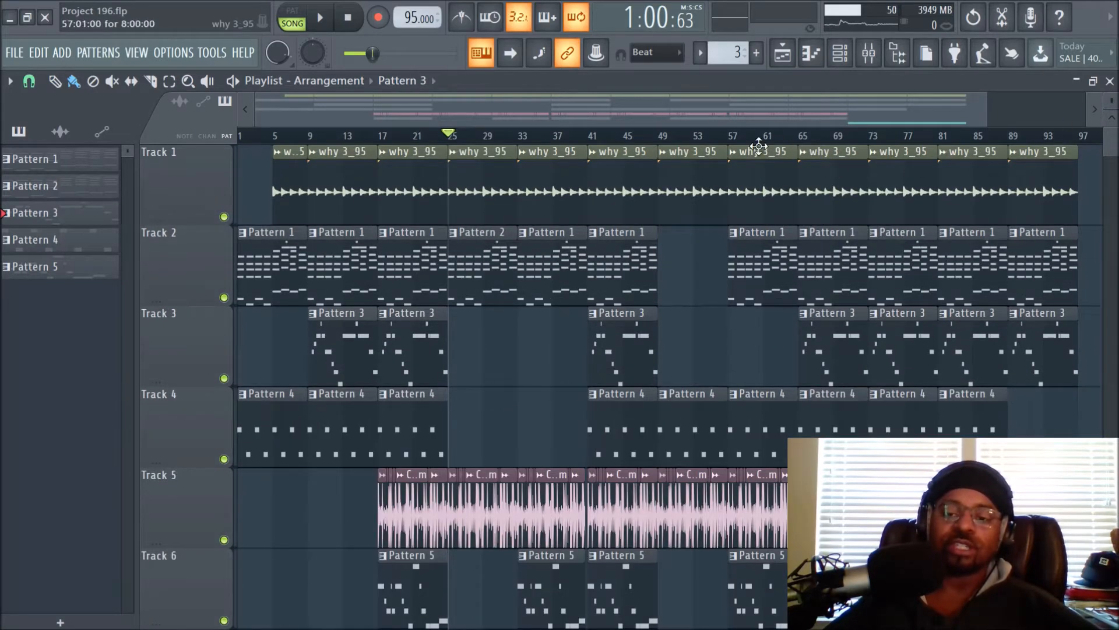
scroll(769, 146, "down", 1)
scroll(769, 146, "down", 1)
scroll(770, 146, "up", 3)
left_click_drag(640, 112, 490, 126)
scroll(501, 133, "down", 1)
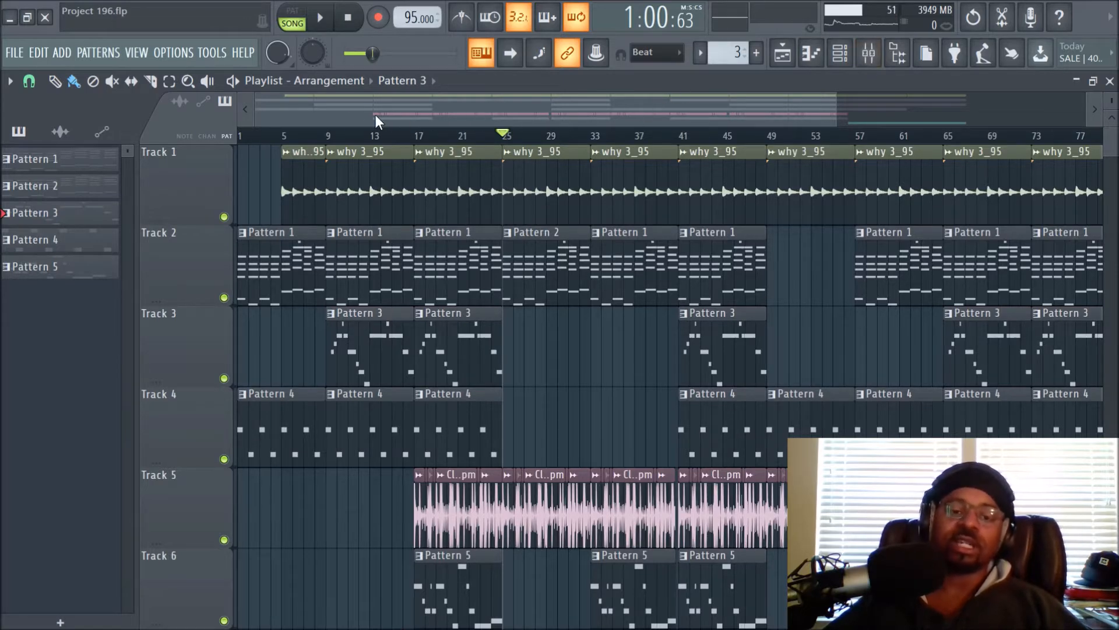
left_click(325, 137)
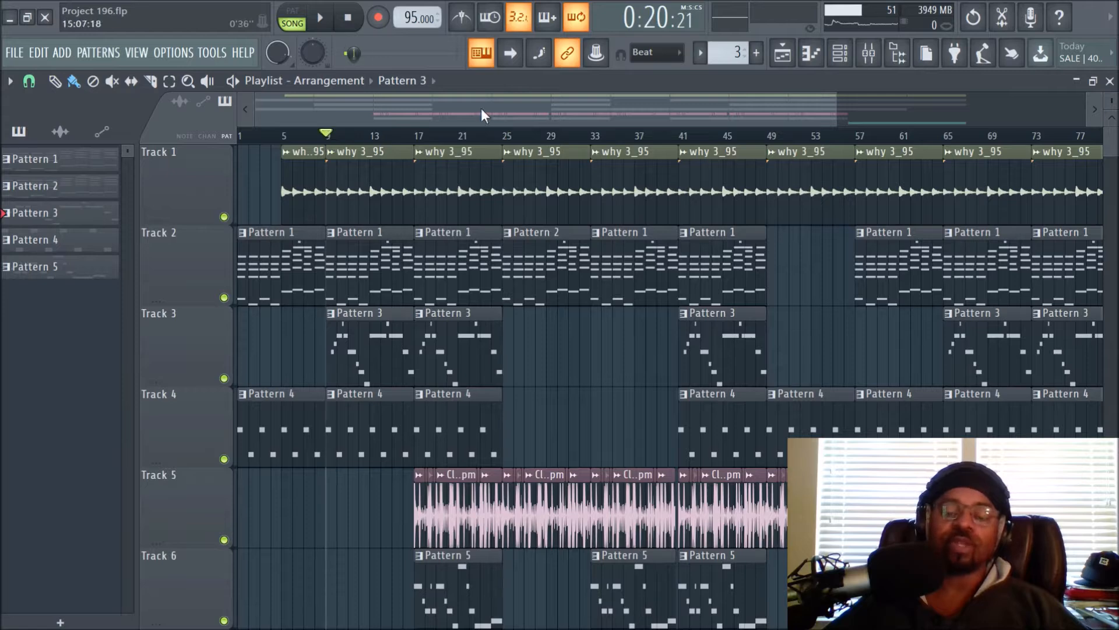
scroll(744, 142, "down", 3)
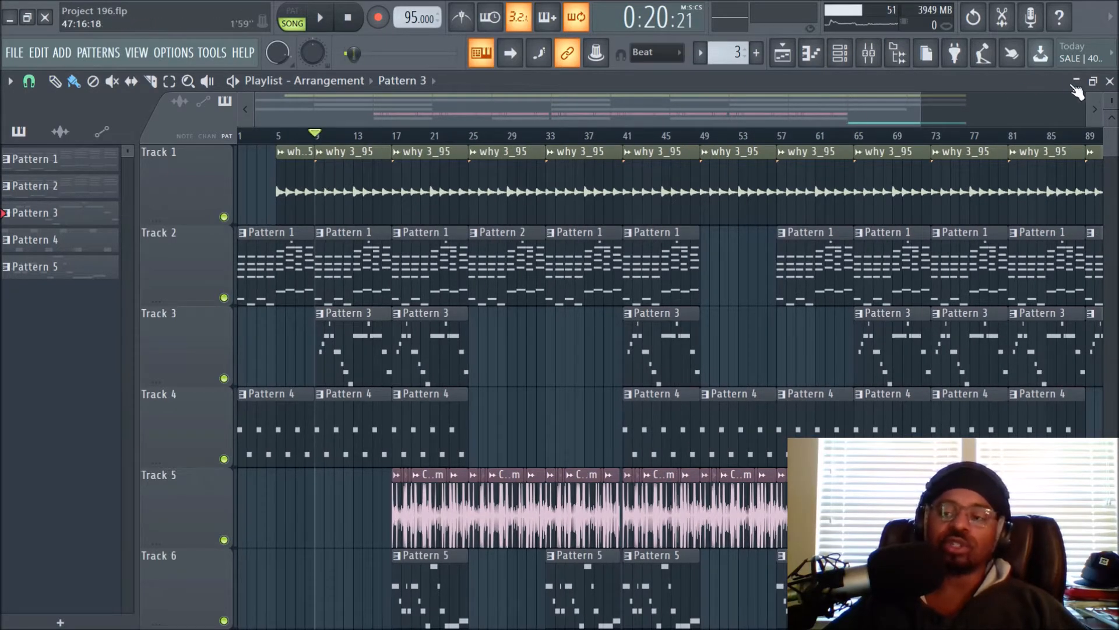
left_click_drag(1116, 102, 1116, 120)
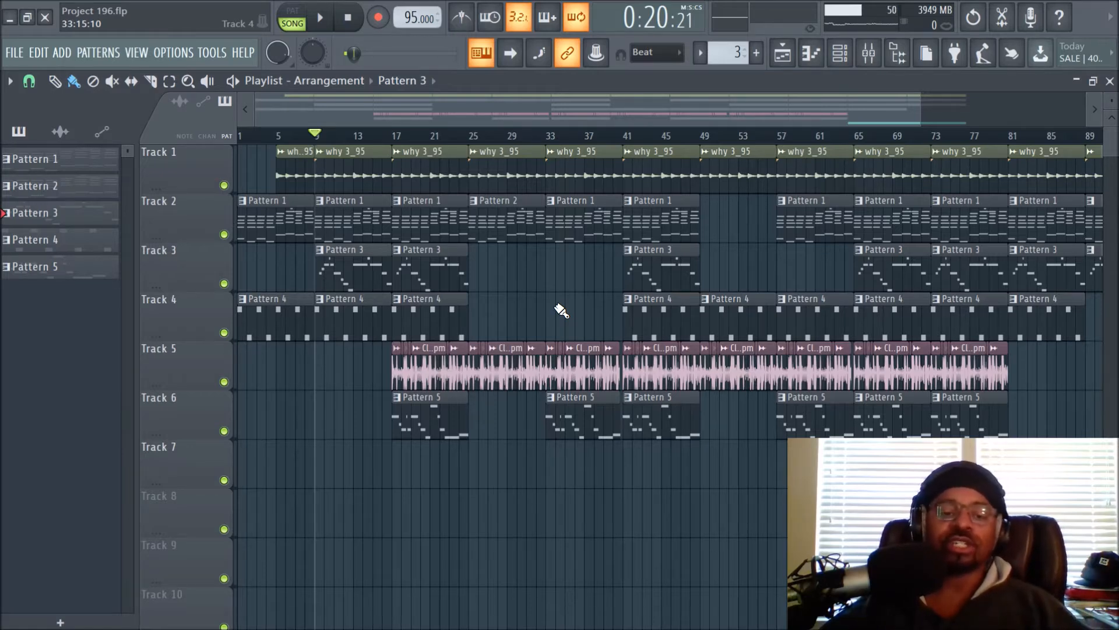
Solo Track 1, which holds the why 3_95 sample clips, in the playlist.
right_click(223, 185)
scroll(416, 151, "up", 3)
left_click_drag(429, 126, 348, 124)
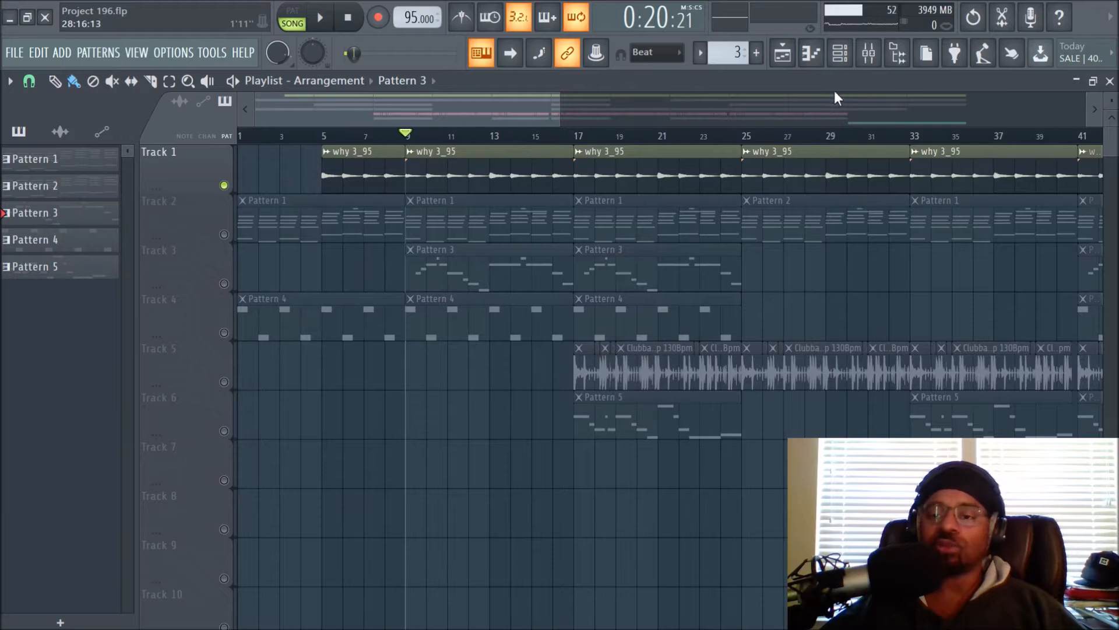
Select the Keys insert in the mixer and disable its effects so the sample plays dry.
left_click(869, 53)
left_click(100, 230)
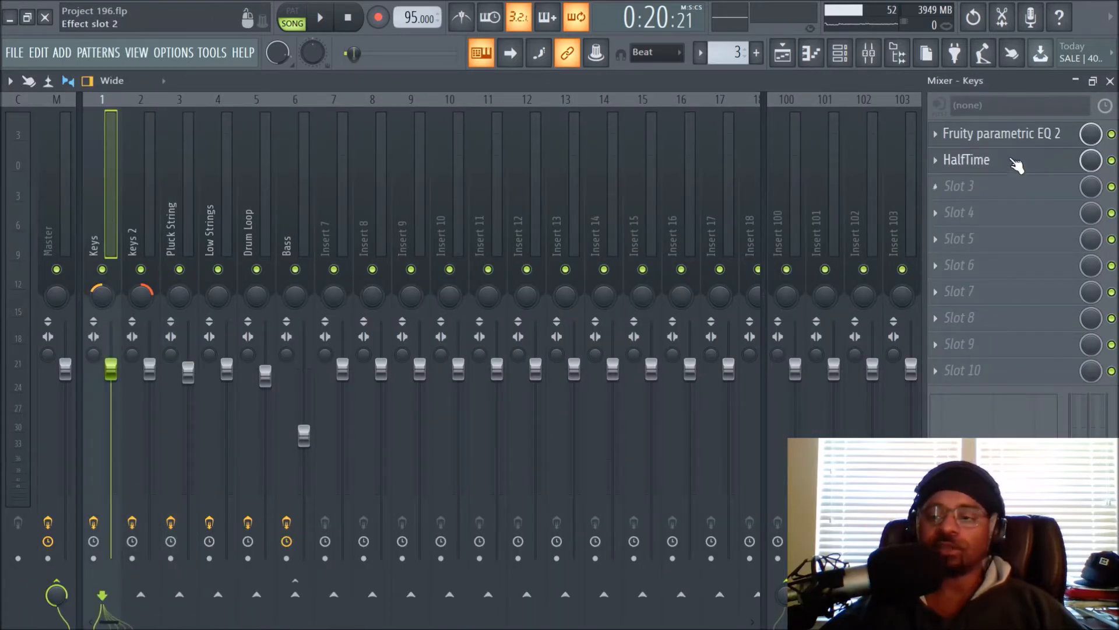
left_click(93, 523)
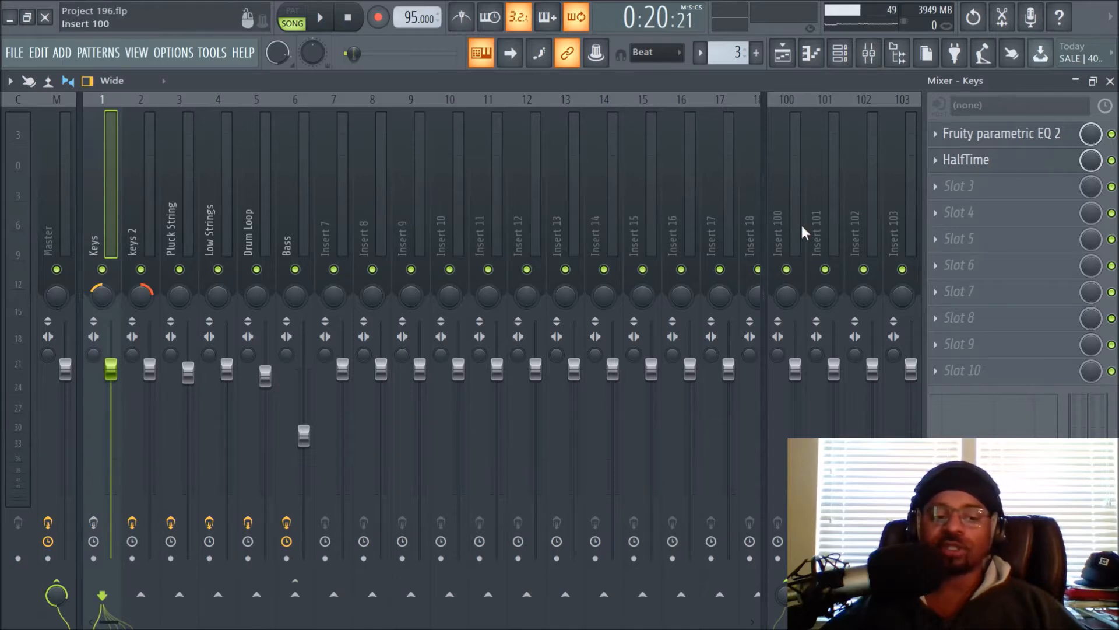
Check the why 3_95 sample's channel settings, then close them and the Channel rack.
left_click(840, 54)
left_click(558, 241)
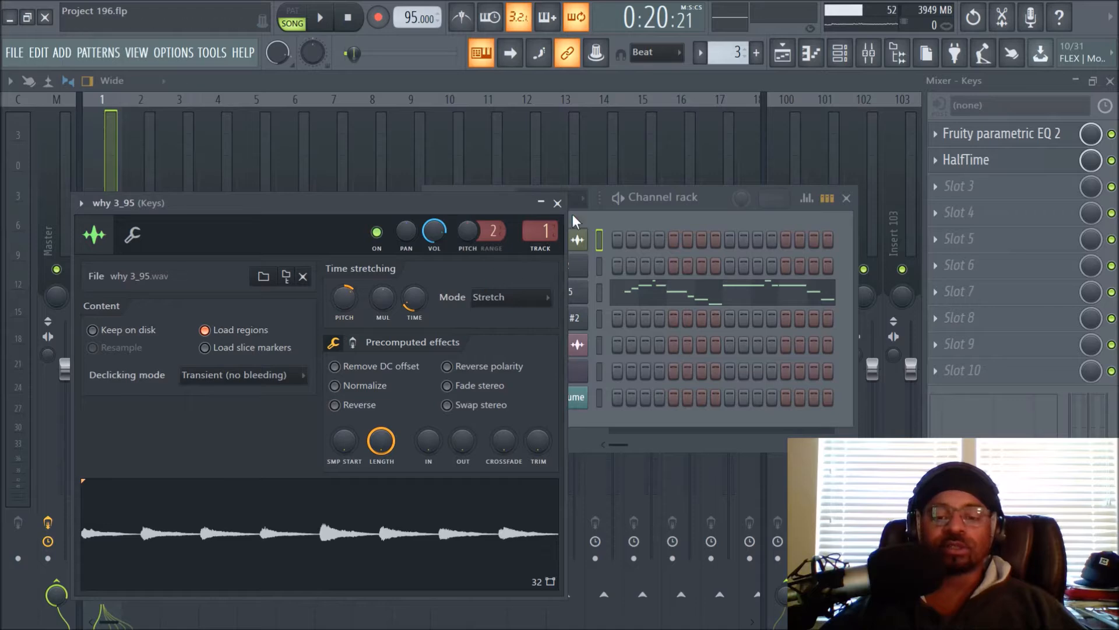
left_click(557, 203)
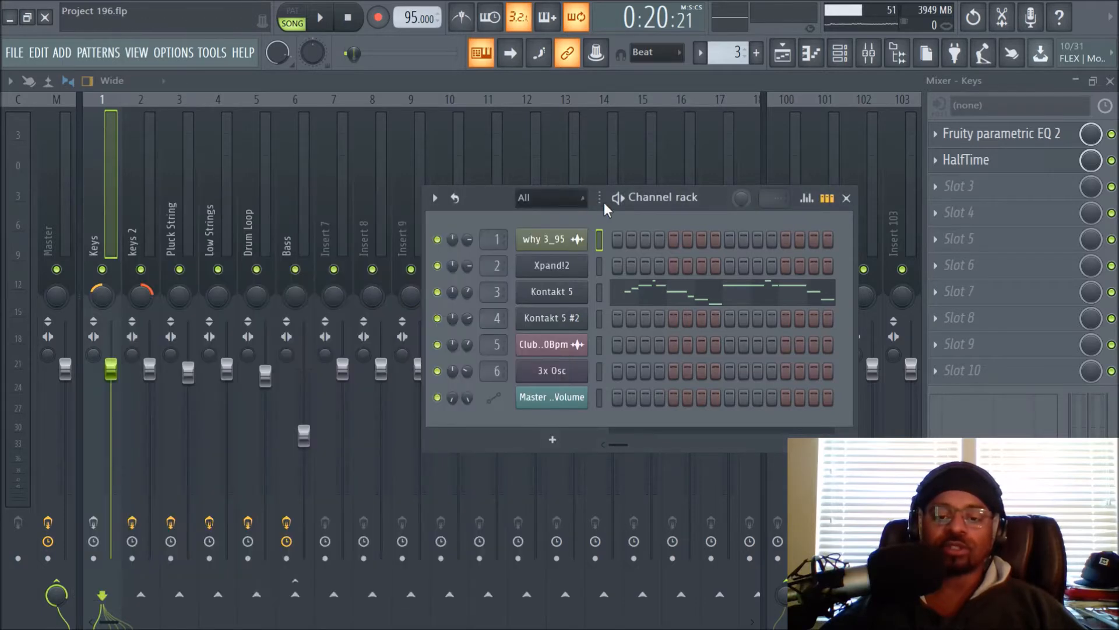
left_click(847, 199)
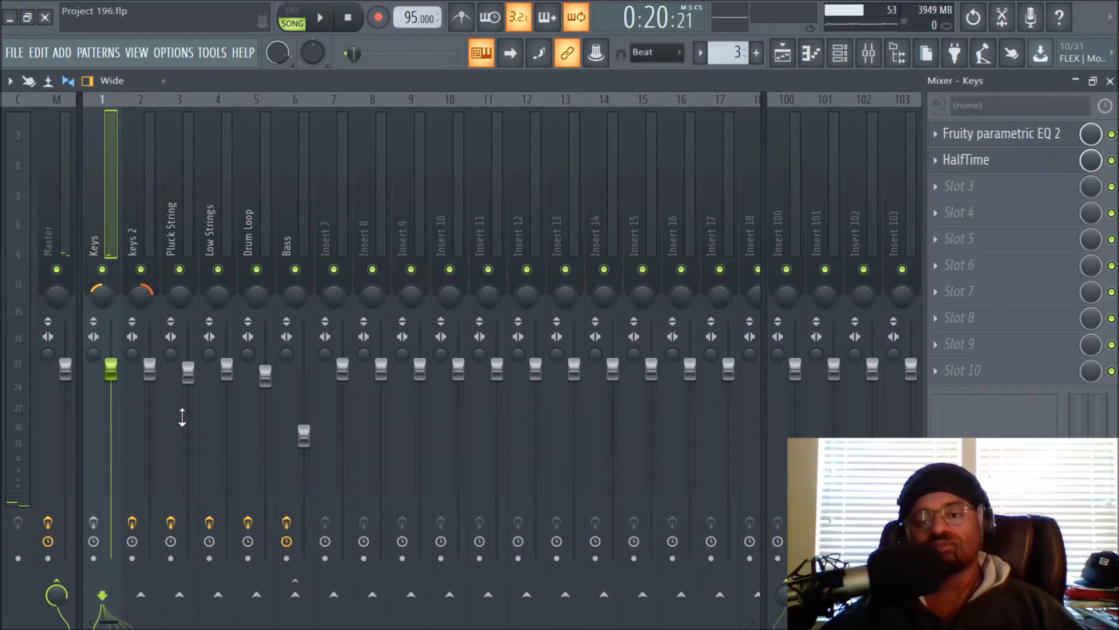
Listen to the soloed sample from bar 9, view the HalfTime plugin on the Keys insert, and stop playback in the playlist.
key("space")
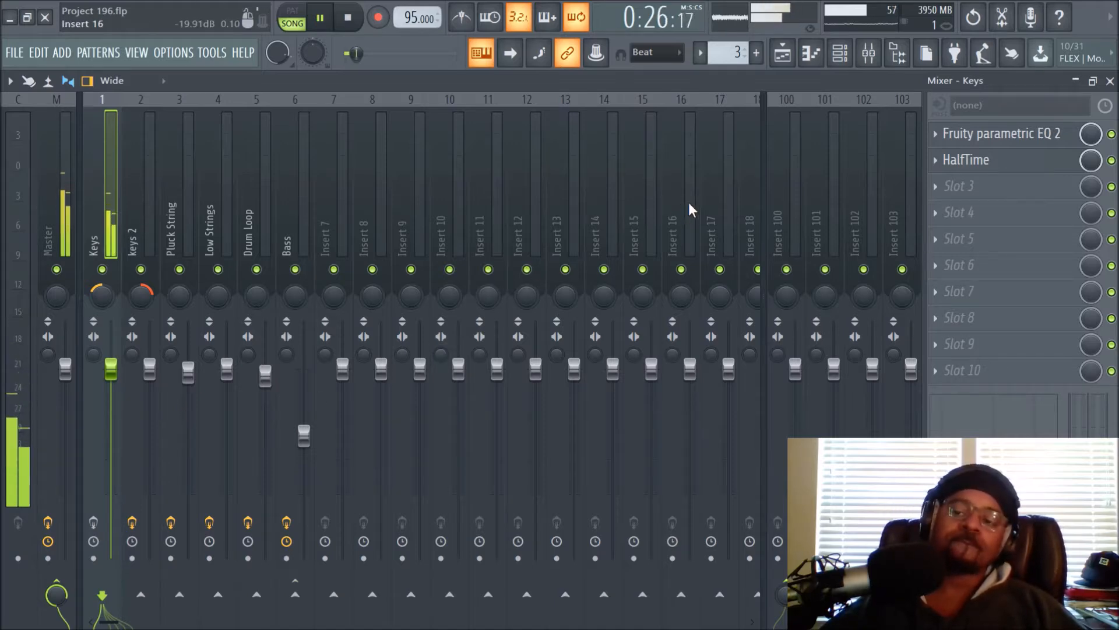
left_click(998, 162)
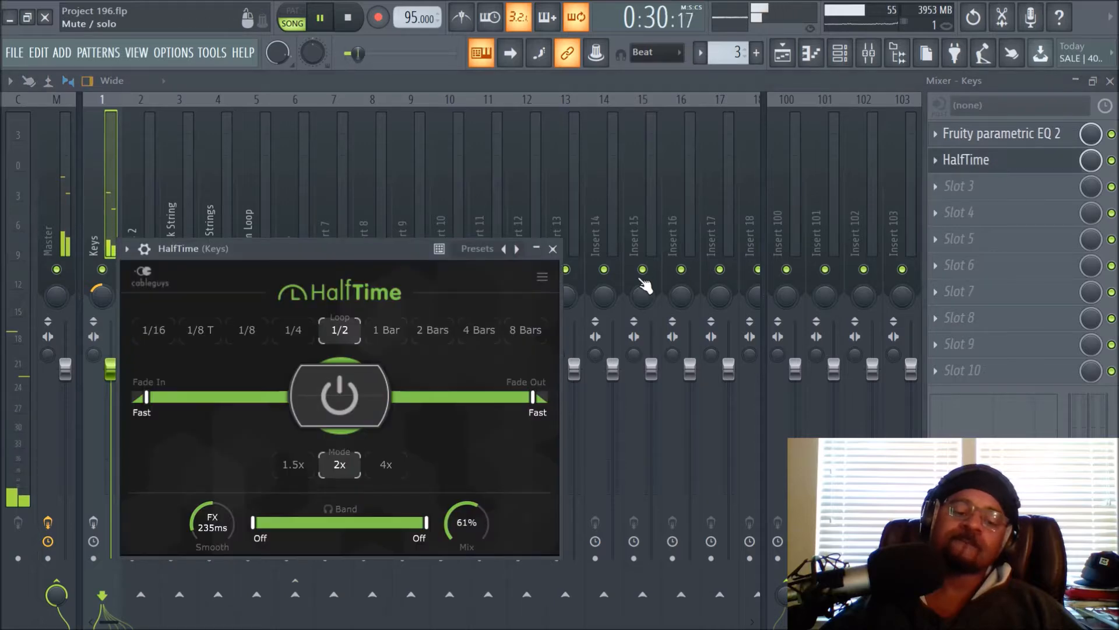
left_click(552, 249)
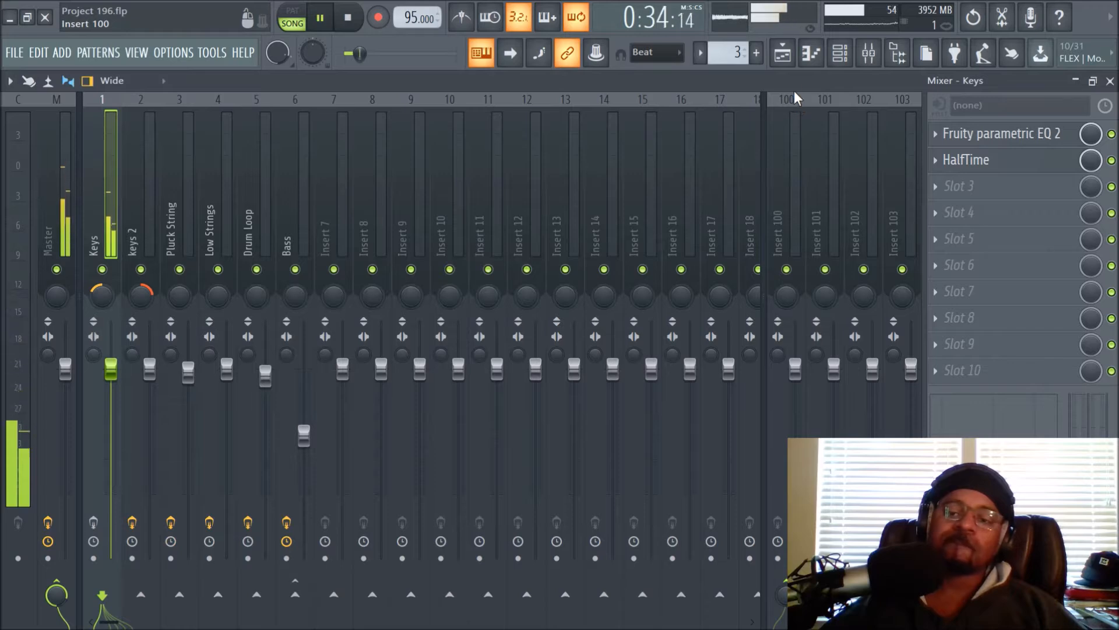
left_click(782, 53)
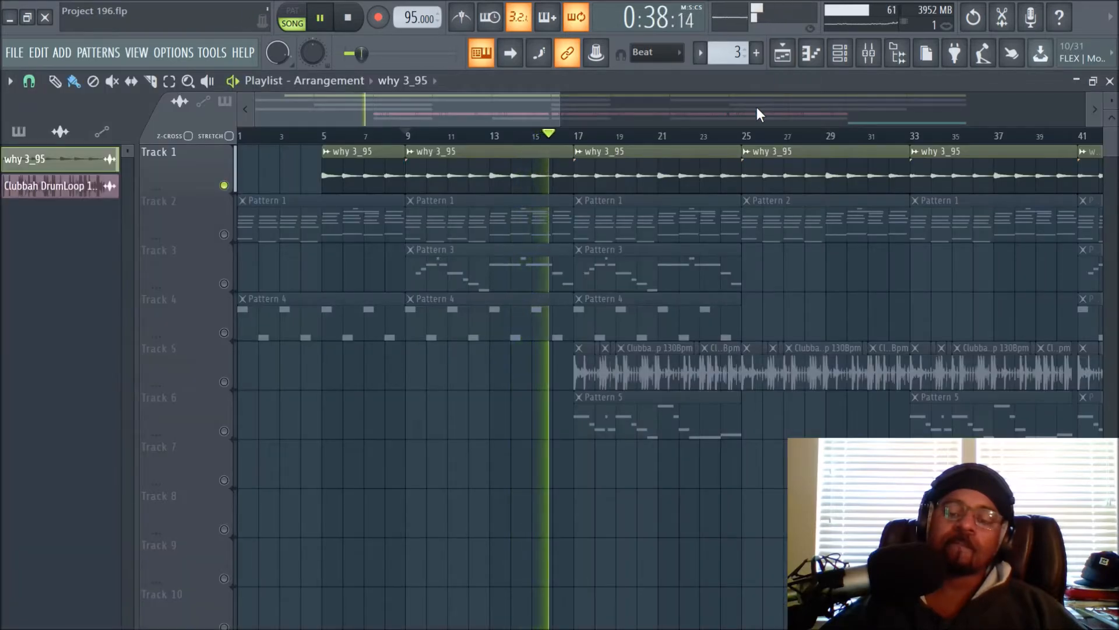
key("space")
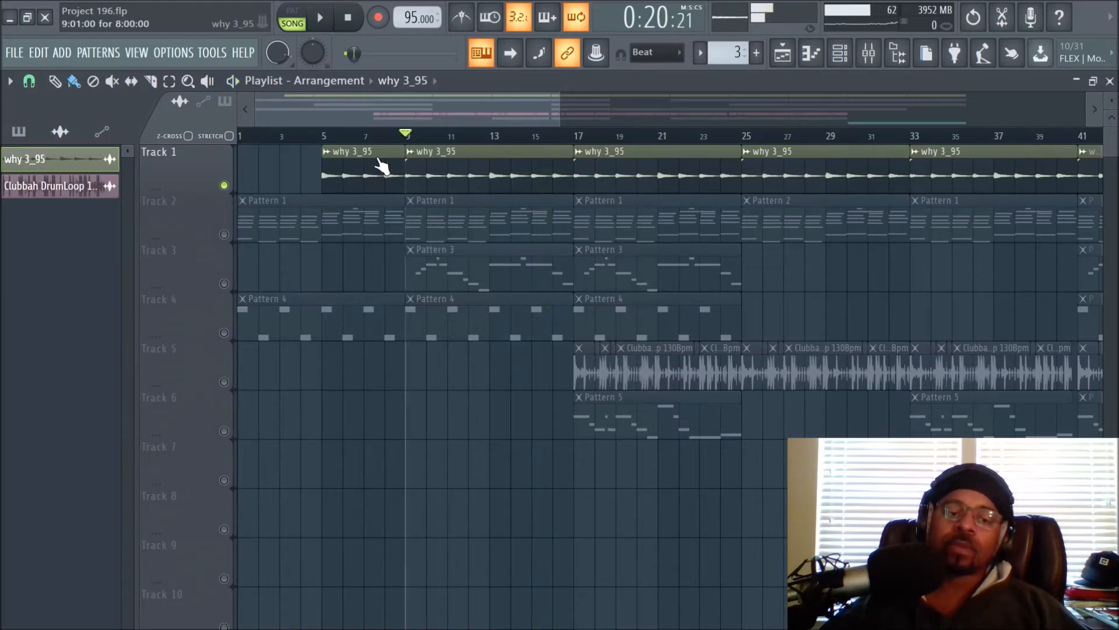
Check the playlist's snap options and place the playhead at bar 17.
left_click(29, 81)
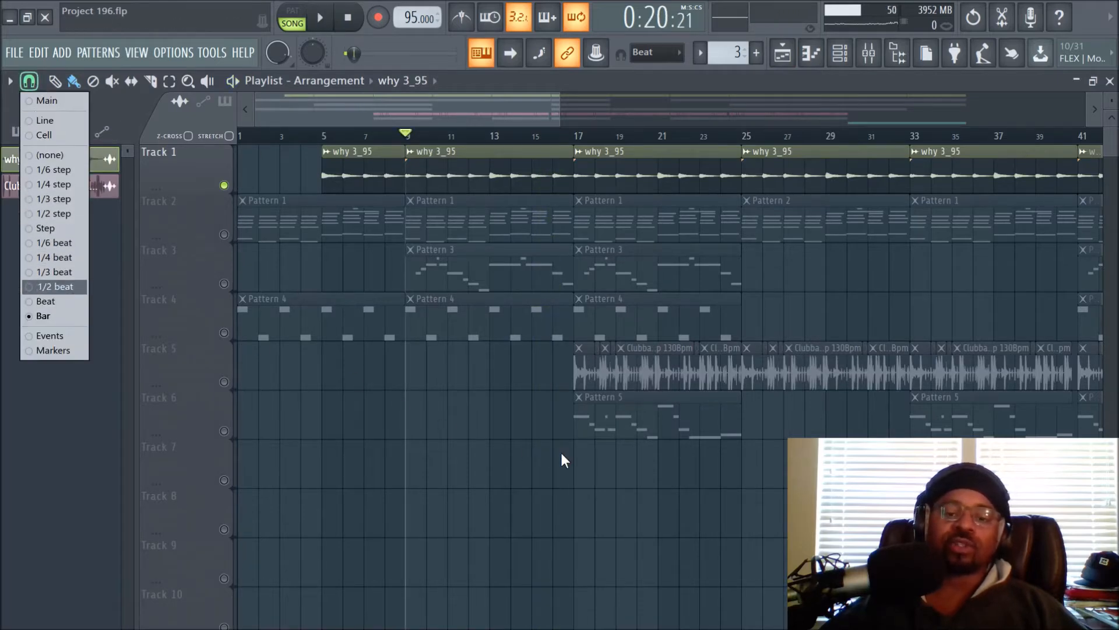
left_click(574, 138)
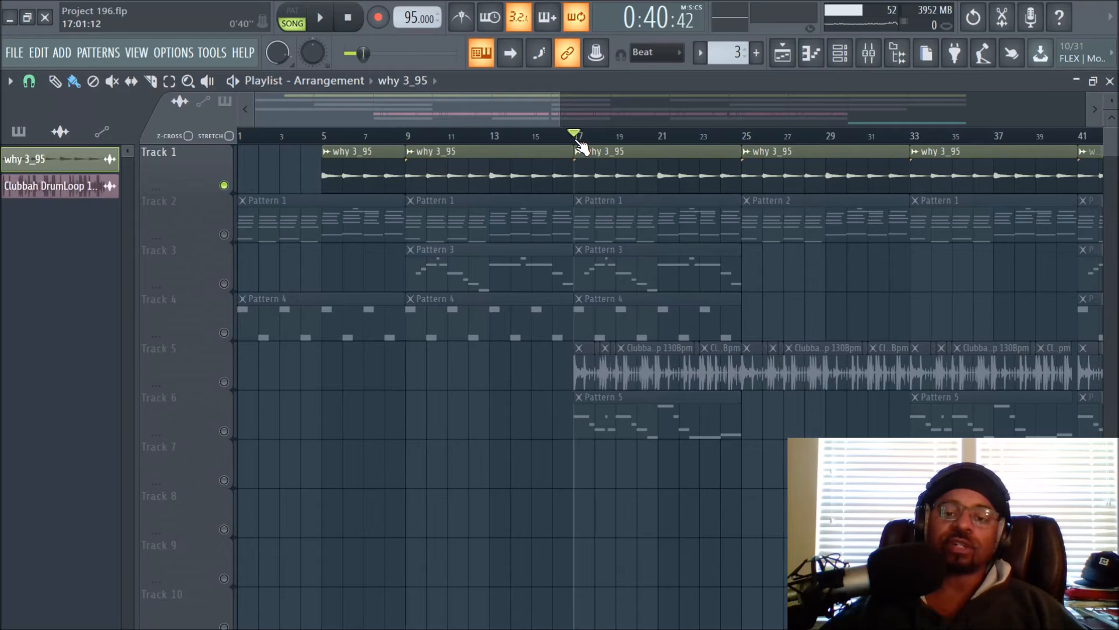
Open the why 3_95 channel settings and look through the available time stretching modes without changing the mode.
left_click(869, 53)
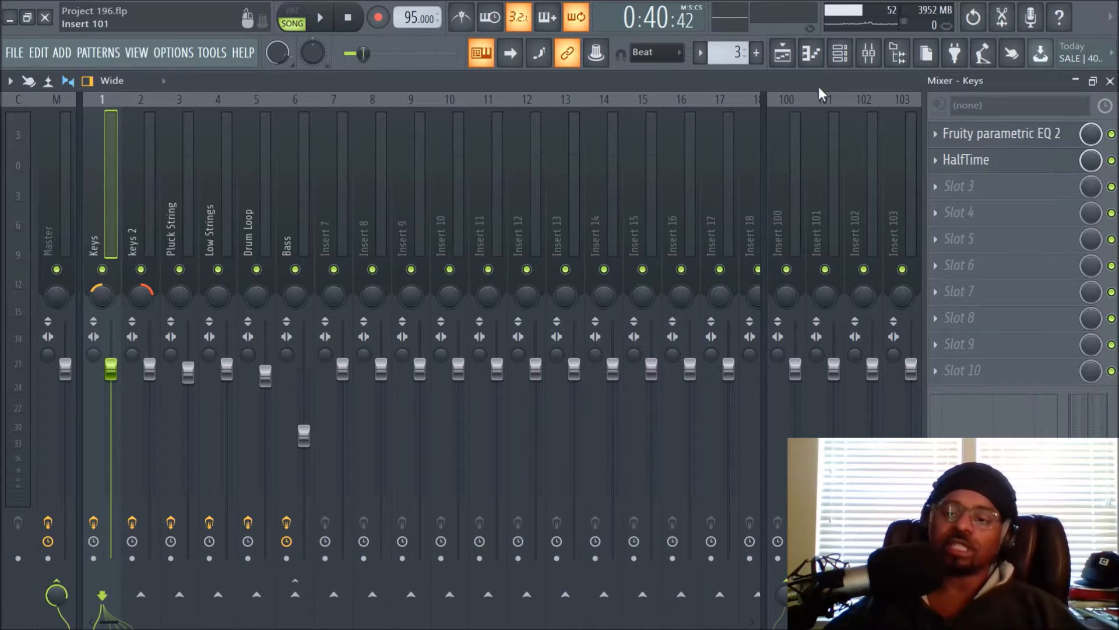
left_click(839, 54)
left_click(552, 240)
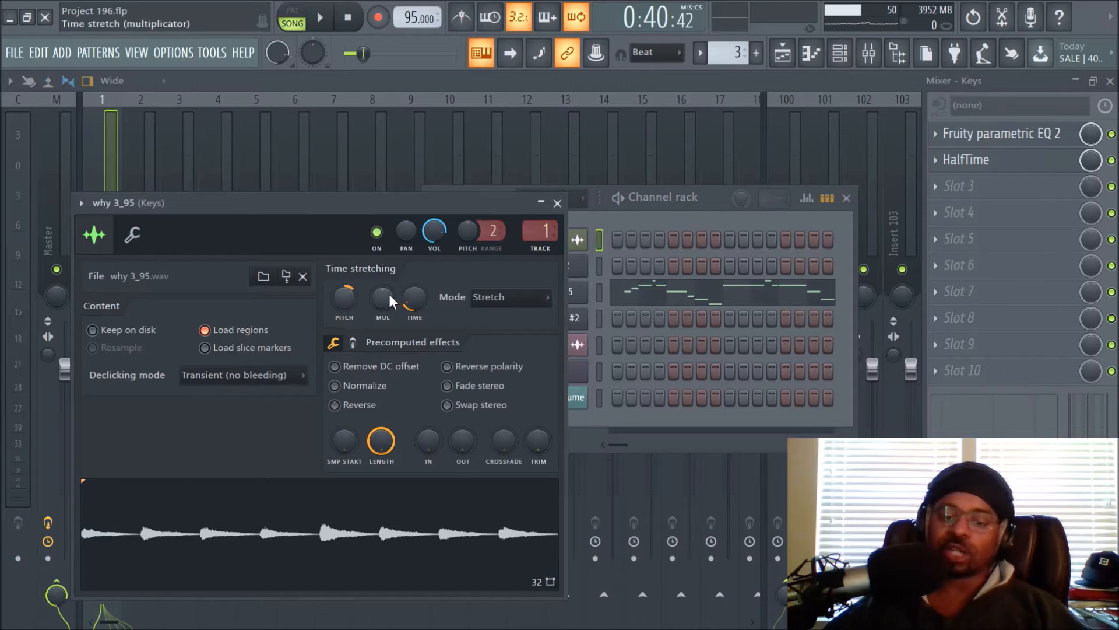
left_click(538, 300)
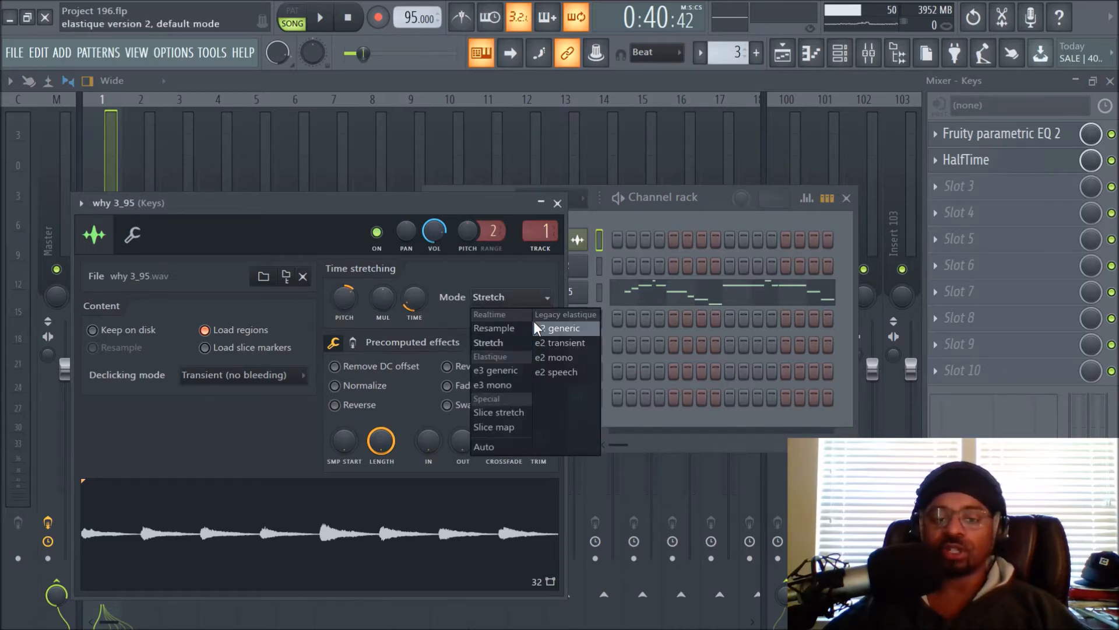
left_click(497, 262)
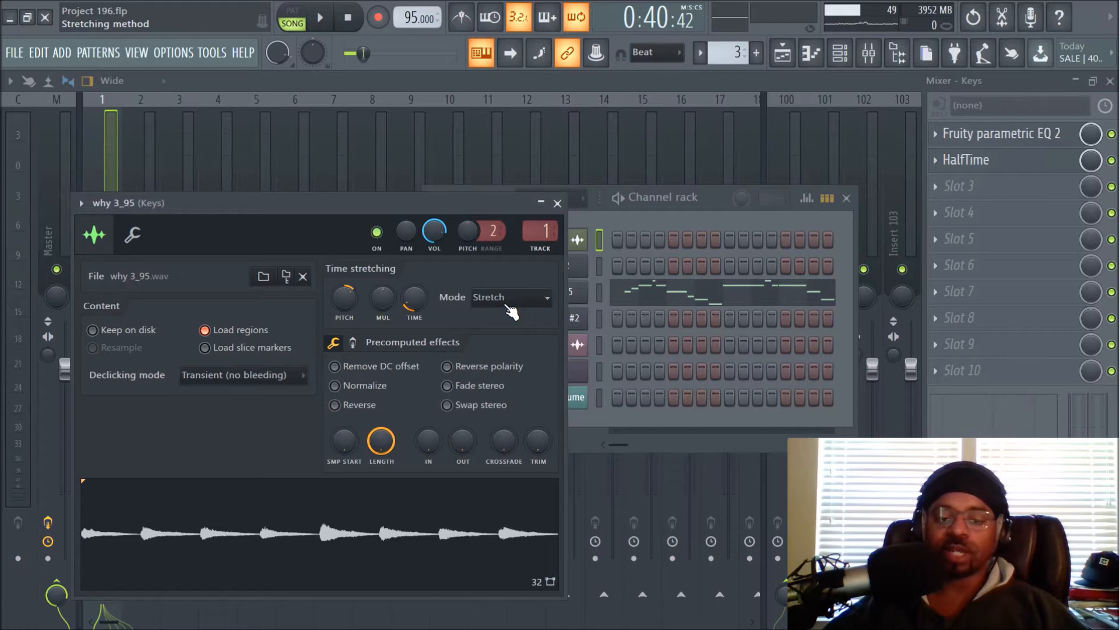
Reopen the why 3_95 channel settings over the playlist and copy the time stretching pitch value.
left_click(782, 53)
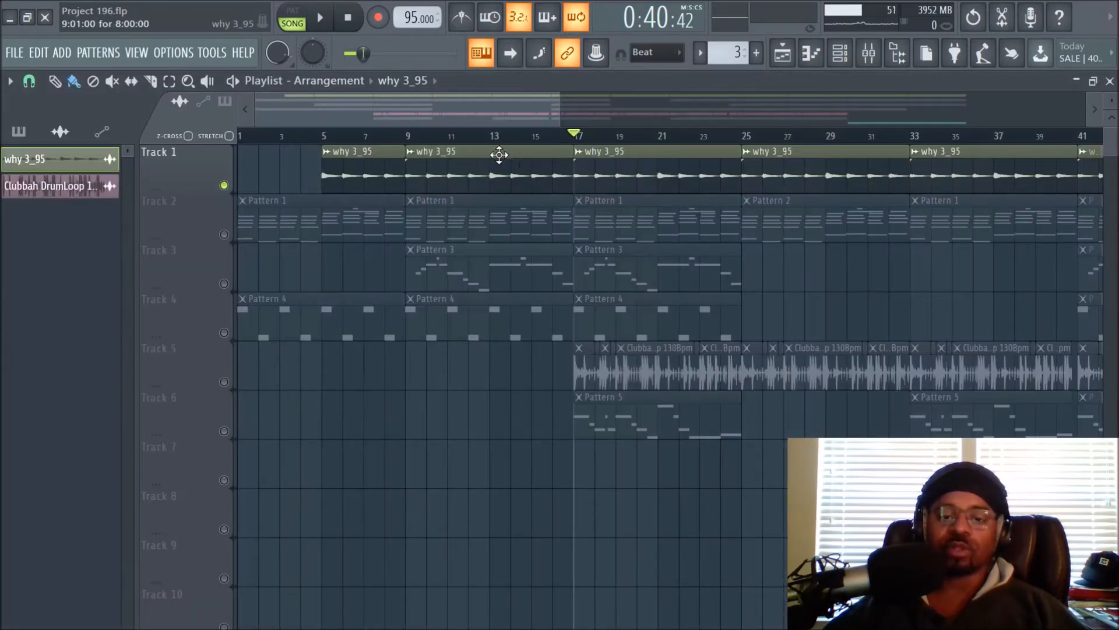
left_click(840, 53)
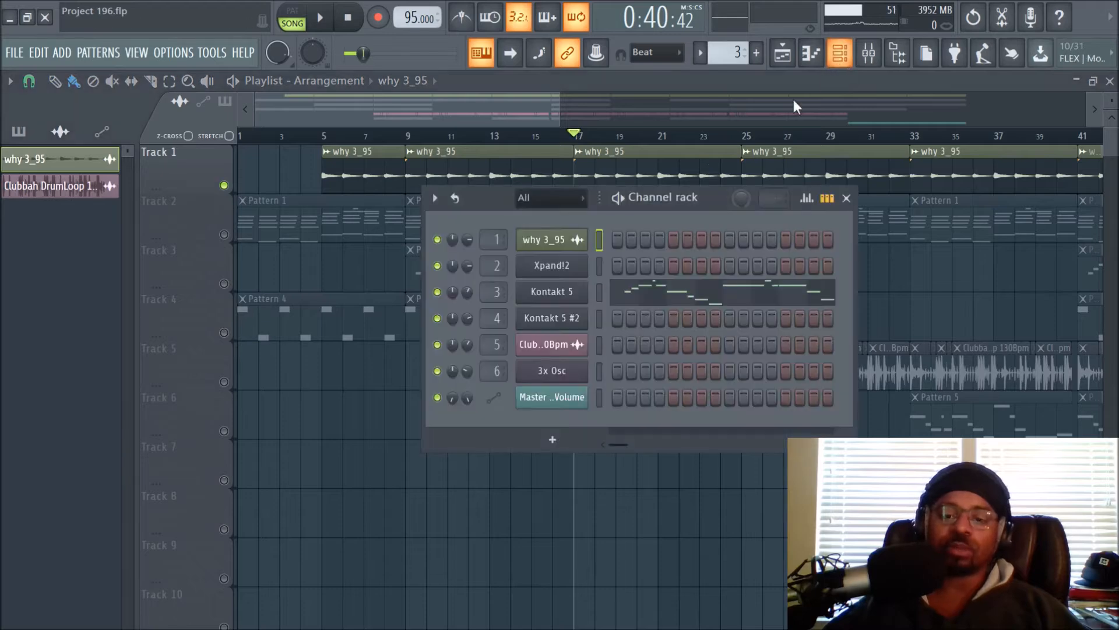
left_click(577, 246)
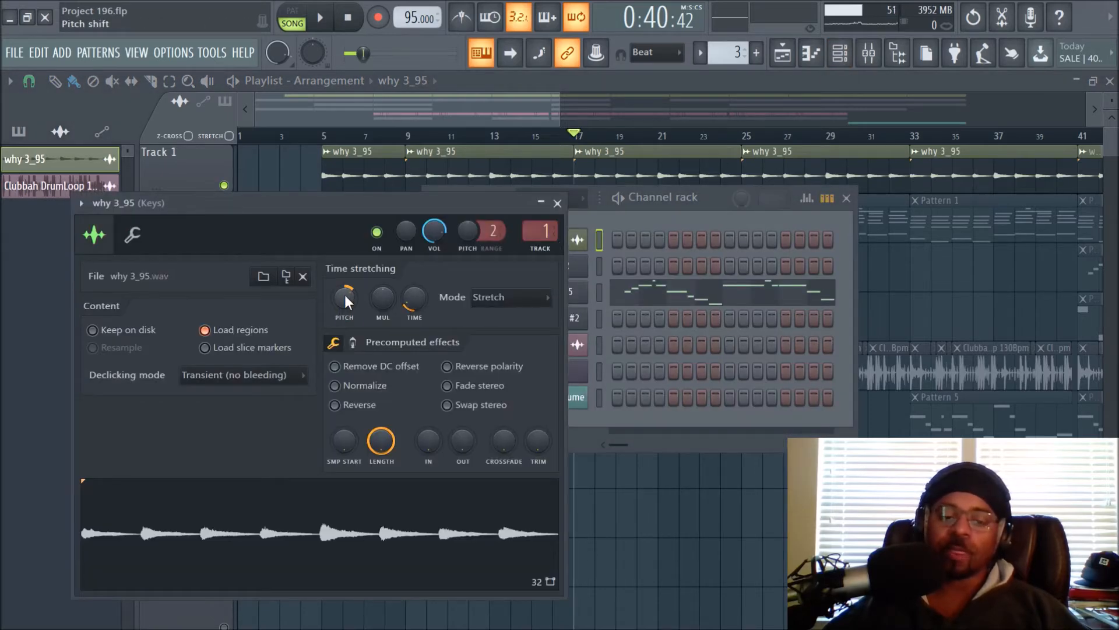
right_click(345, 295)
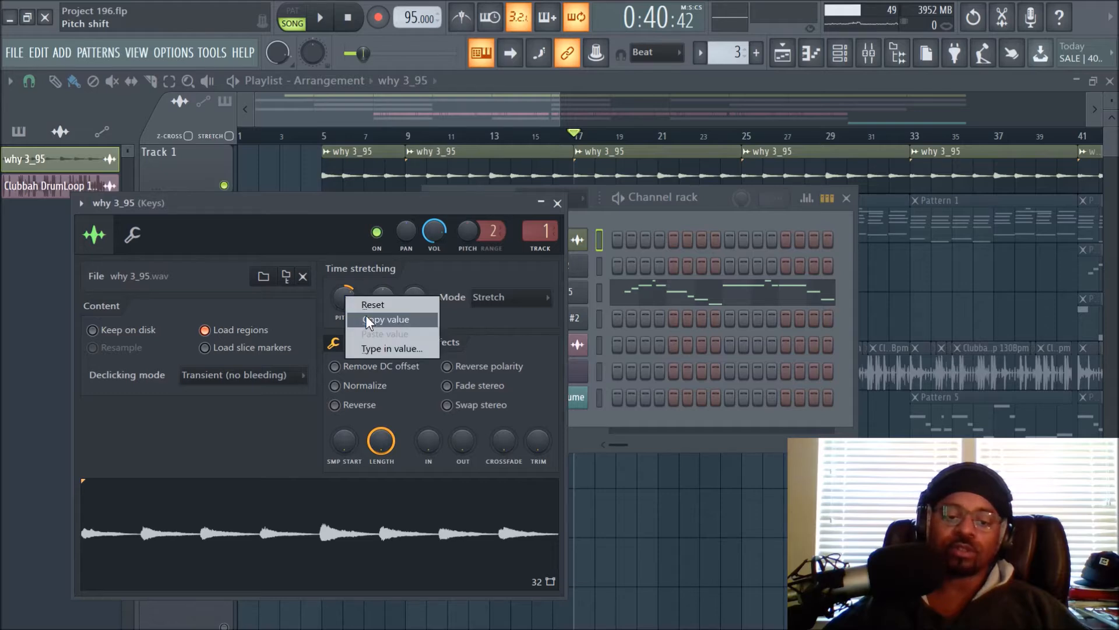
left_click(365, 315)
Nudge the sample's pitch shift up and down, paste the copied value back, and close the channel settings.
left_click_drag(344, 296, 344, 302)
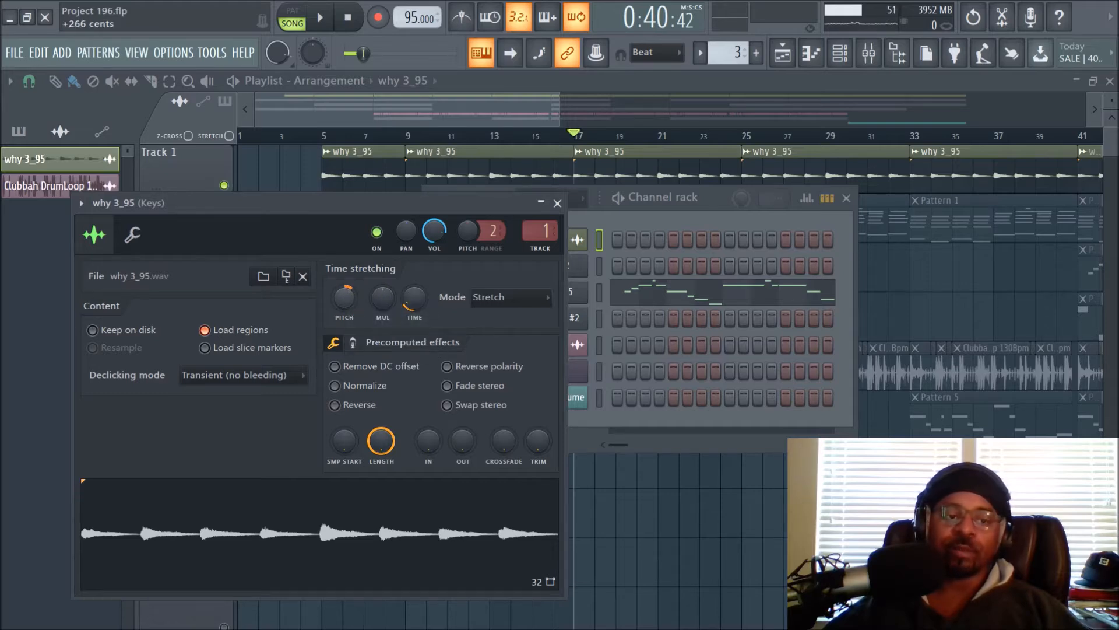
left_click_drag(345, 297, 344, 295)
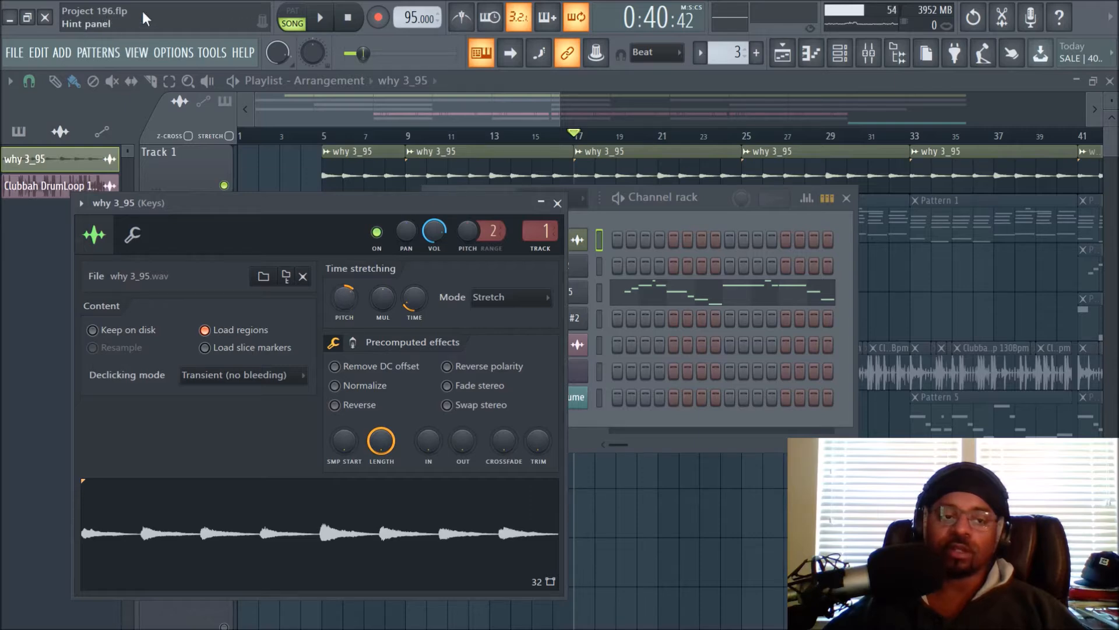
left_click_drag(344, 296, 344, 301)
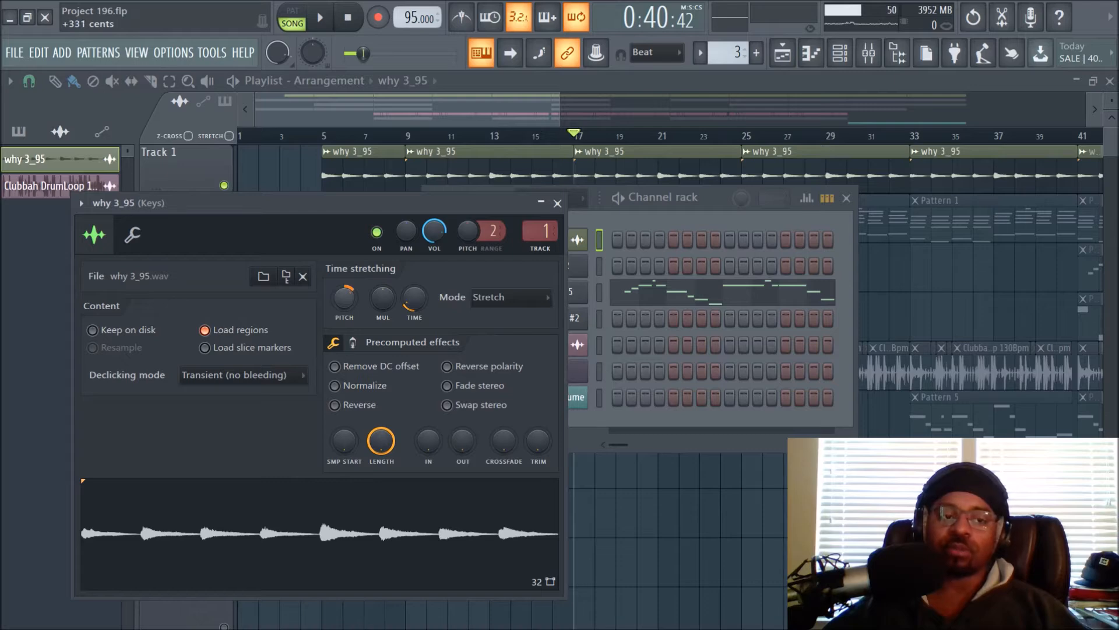
right_click(349, 300)
left_click(389, 339)
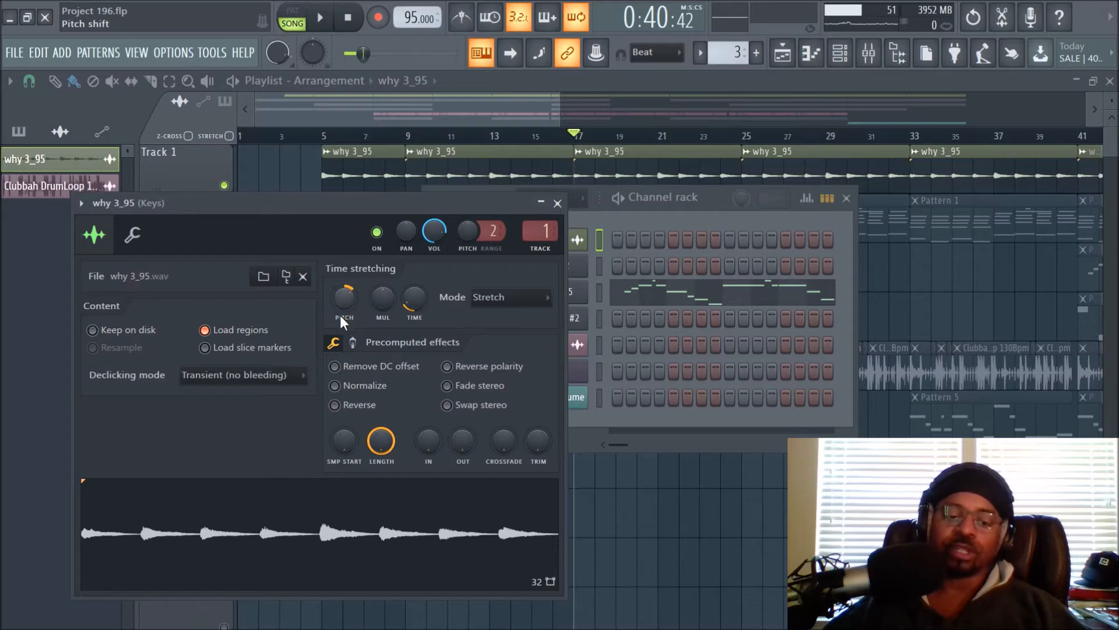
left_click(557, 202)
Inspect the Fruity parametric EQ 2 low cut and the HalfTime settings on the Keys insert, moving the HalfTime window clear of the Keys fader.
left_click(869, 52)
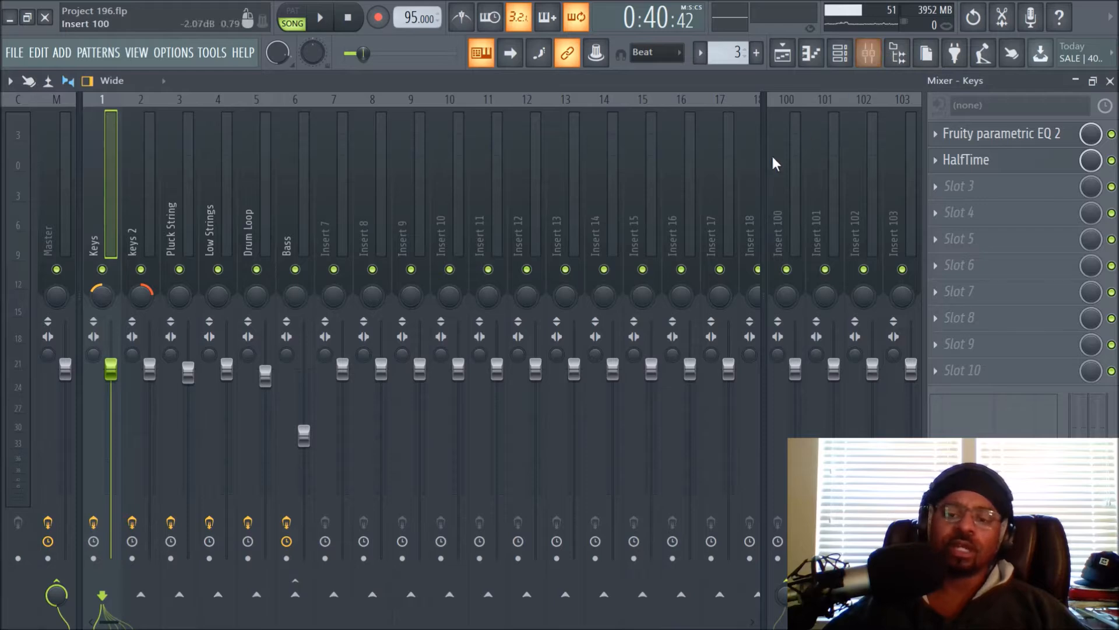
left_click(960, 137)
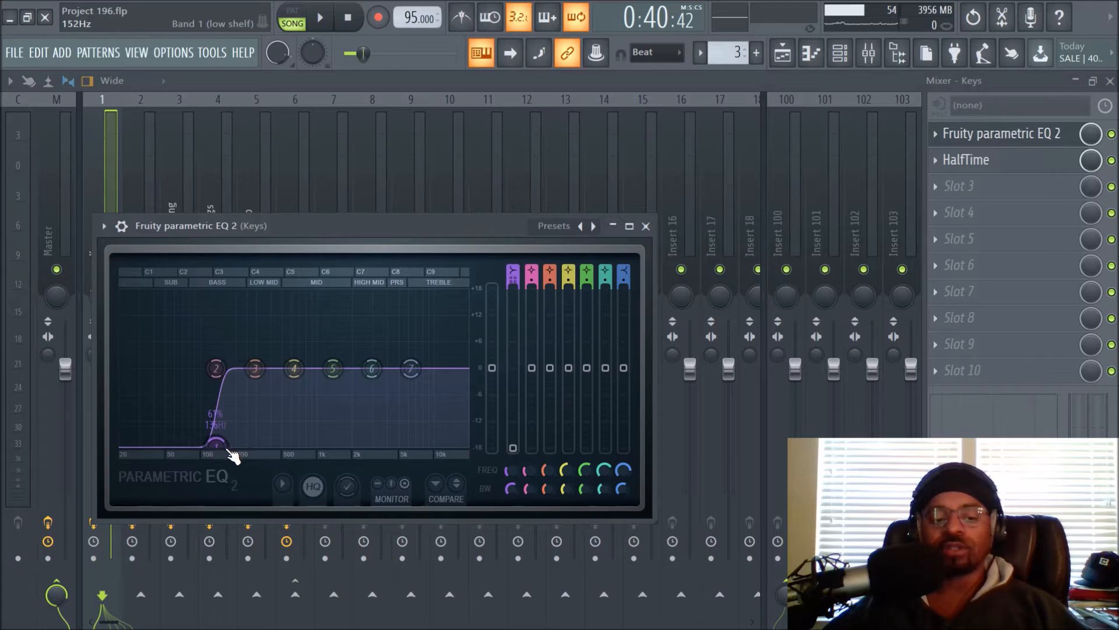
left_click(645, 226)
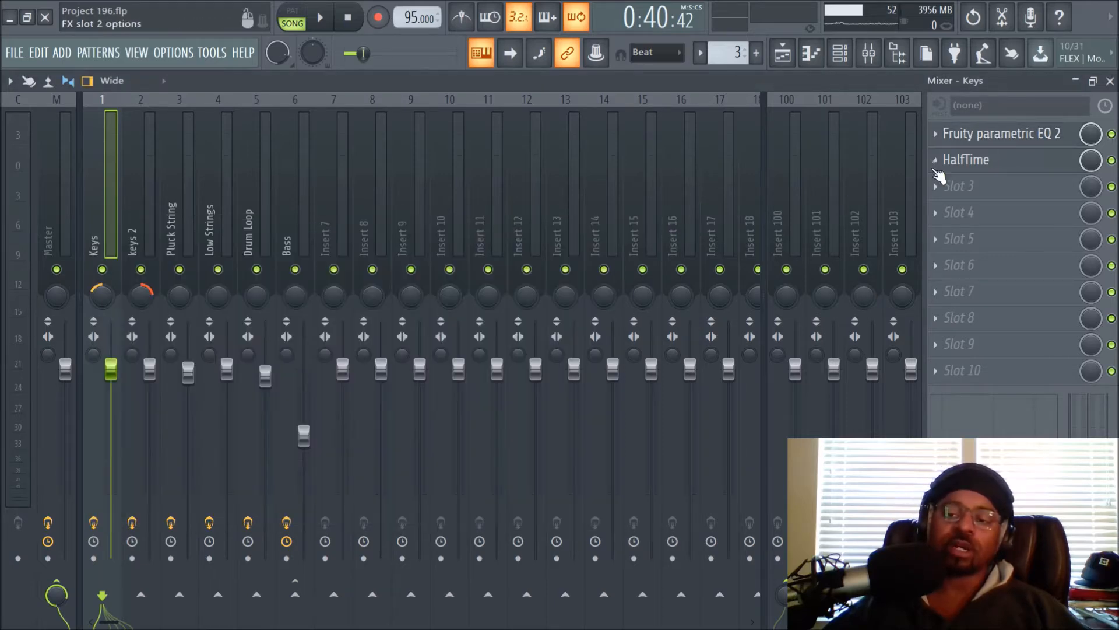
left_click(979, 162)
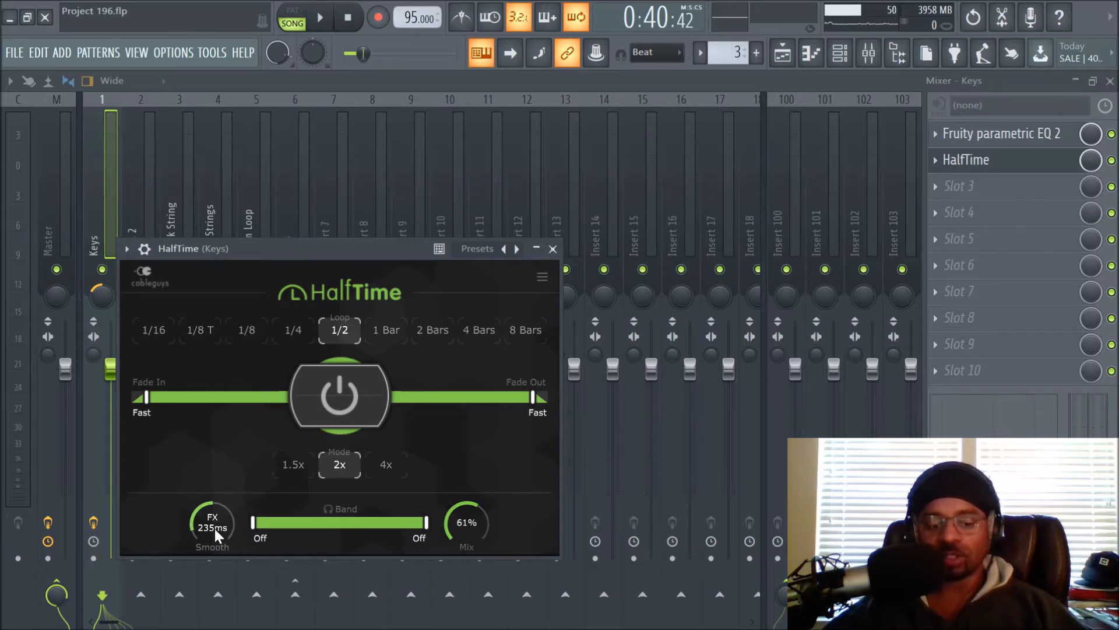
left_click_drag(353, 247, 520, 222)
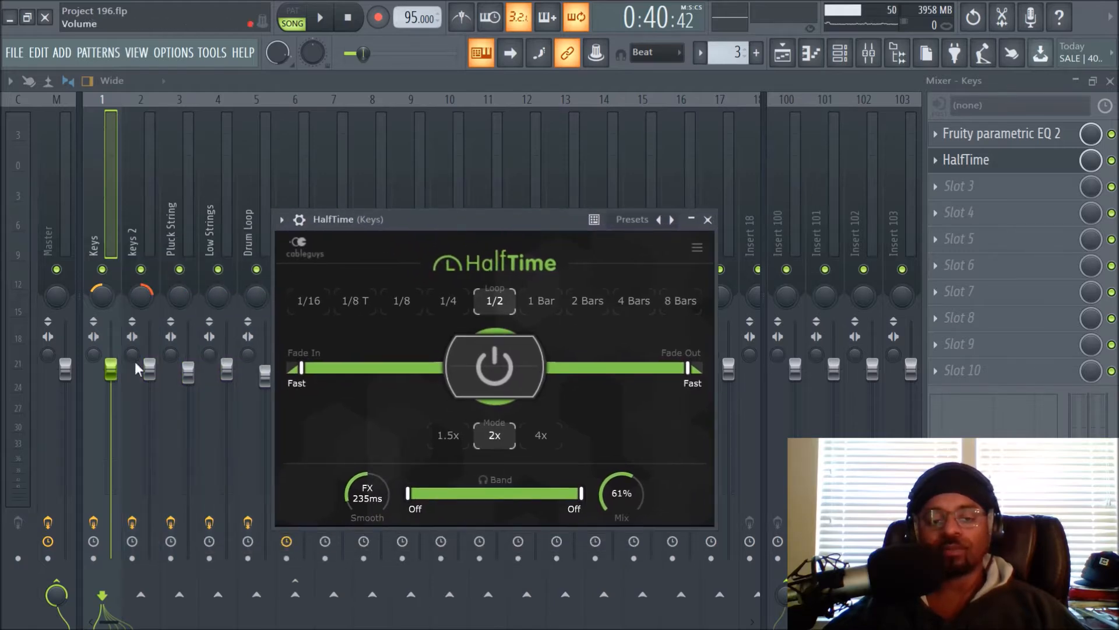
Play the Keys insert with its effects bypassed, re-enable the effects to compare the sound, and close the HalfTime window.
key("space")
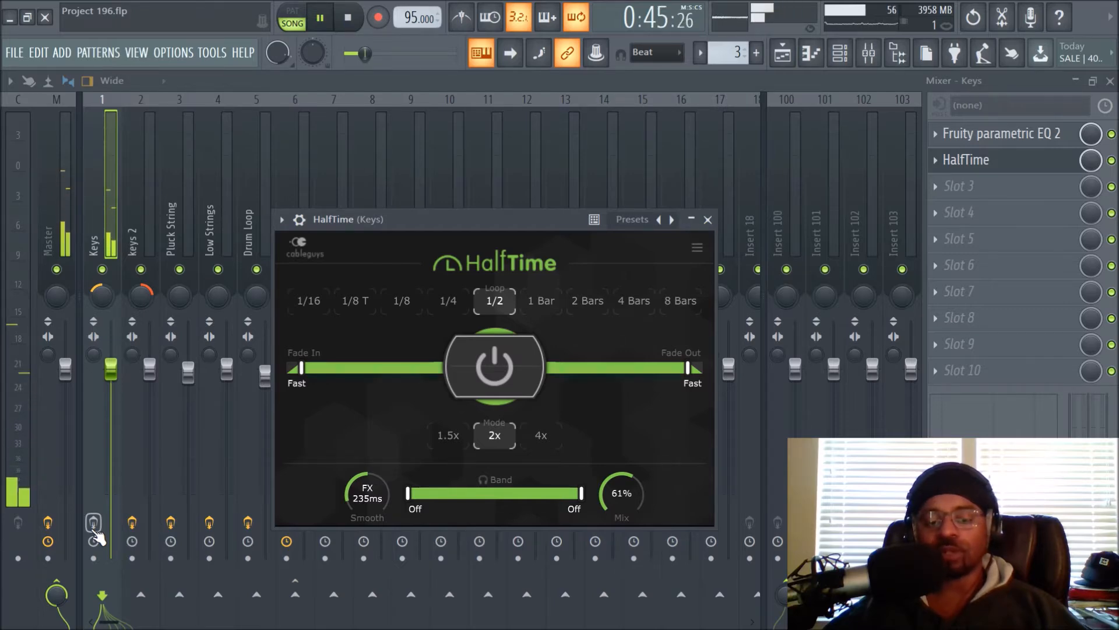
key("space")
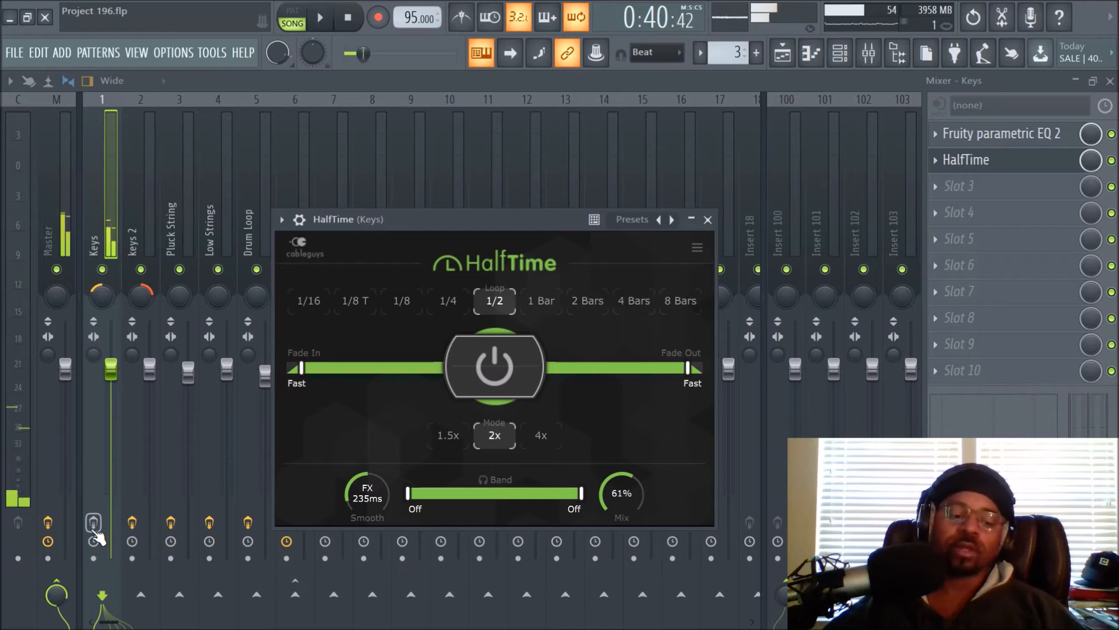
left_click(93, 521)
key("space")
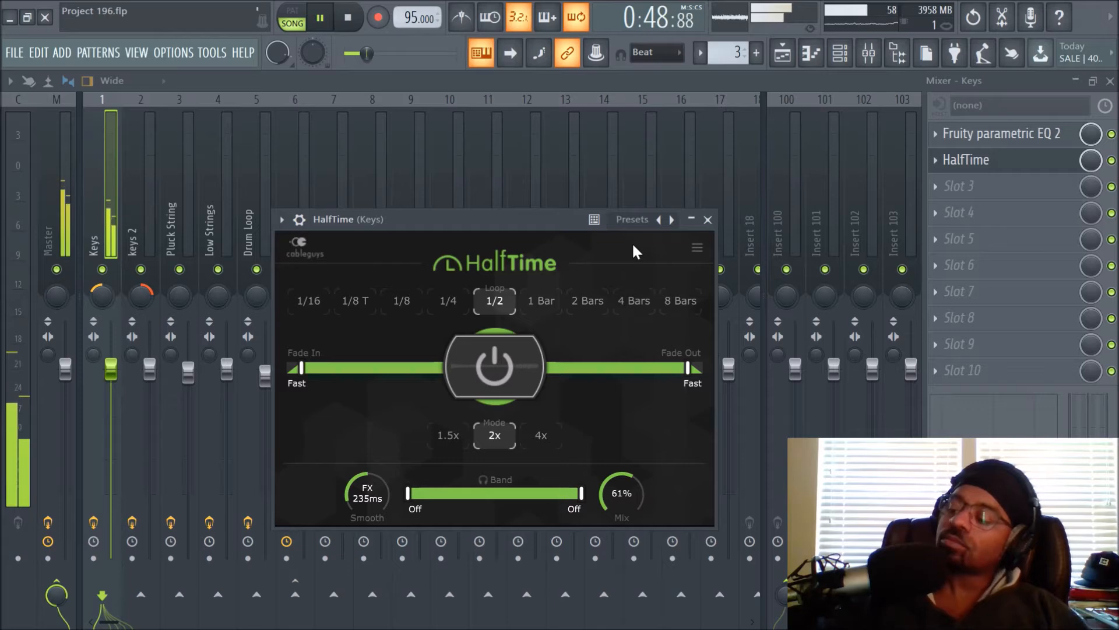
key("space")
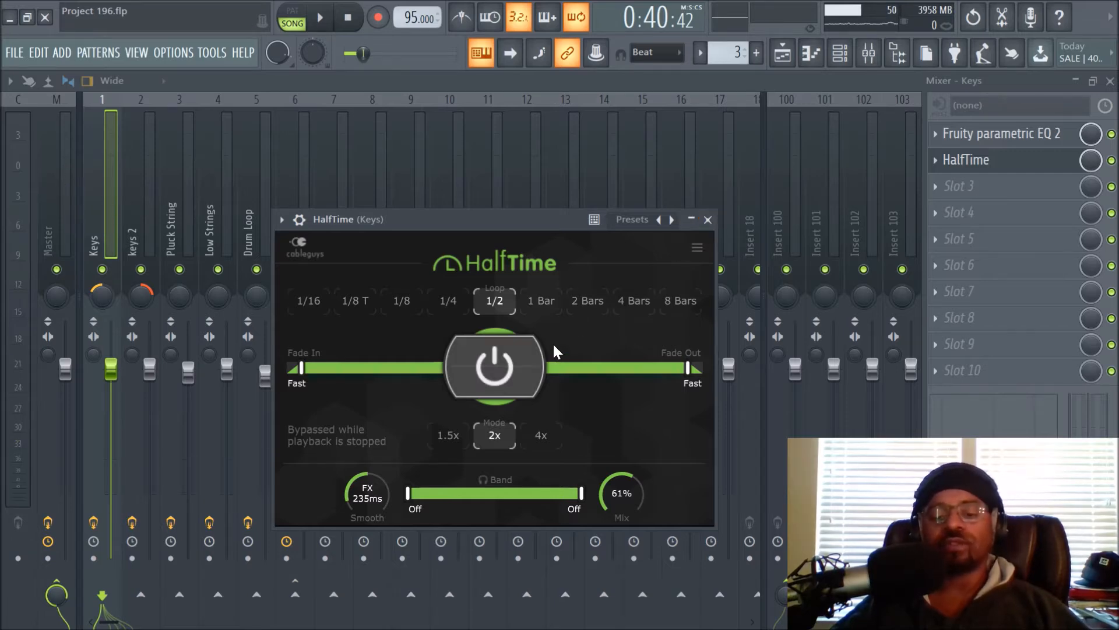
left_click(707, 220)
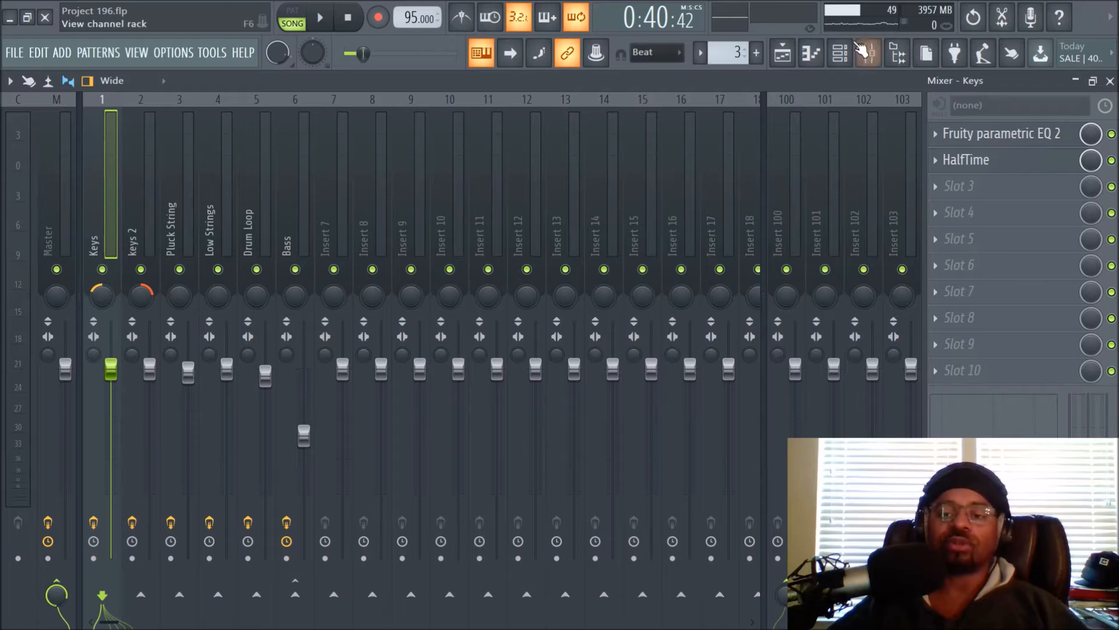
Audition the soloed why 3_95 sample in the playlist from bar 17 and from bar 21, returning the playhead to bar 17.
left_click(782, 52)
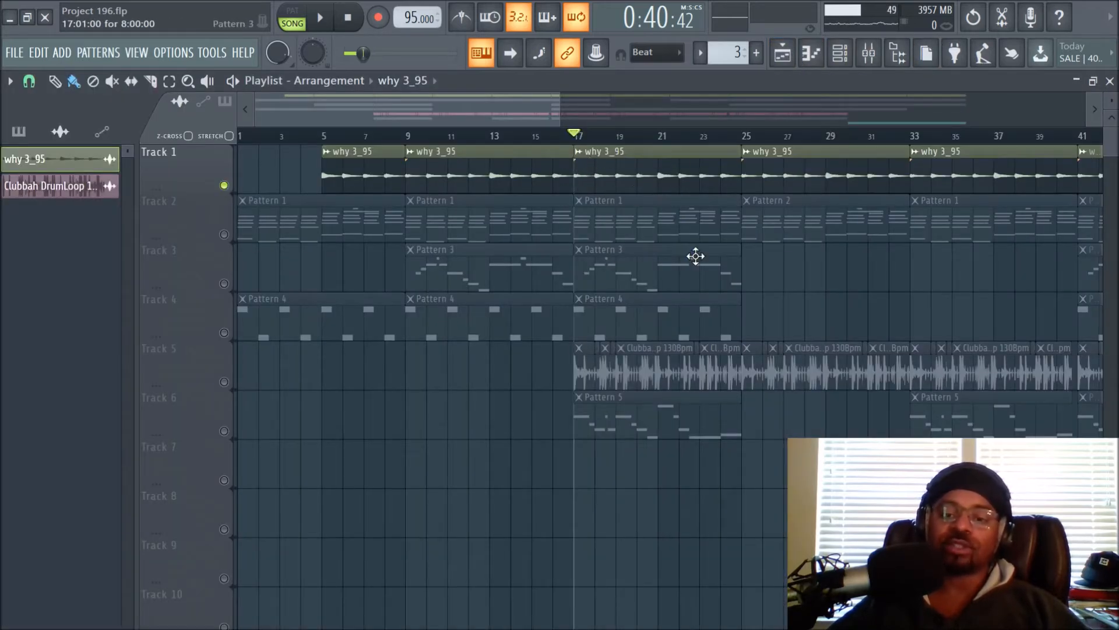
key("space")
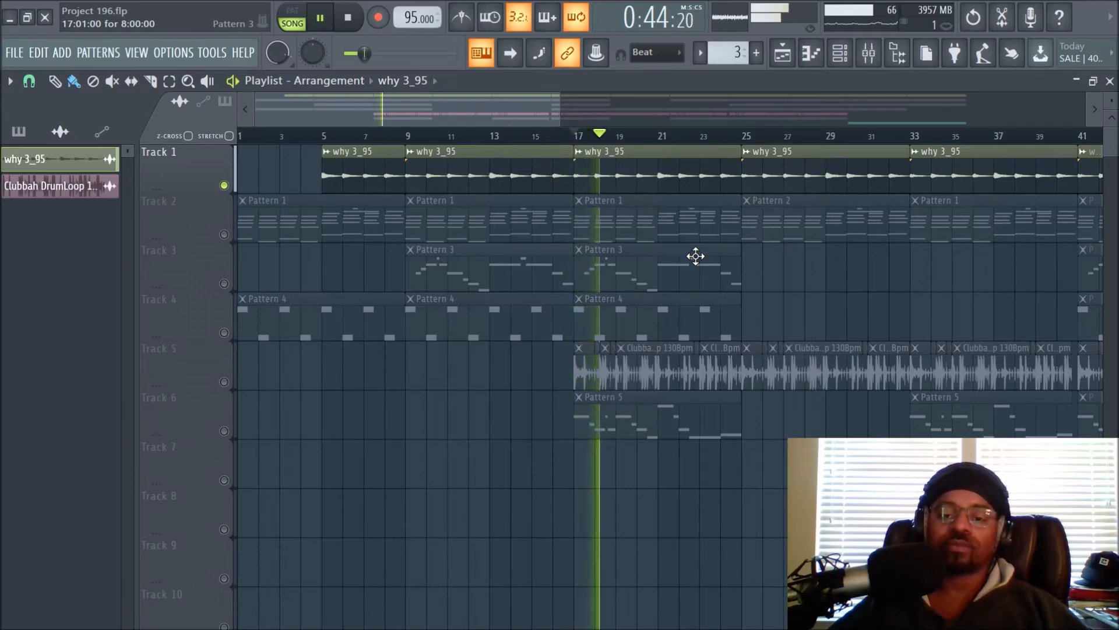
key("space")
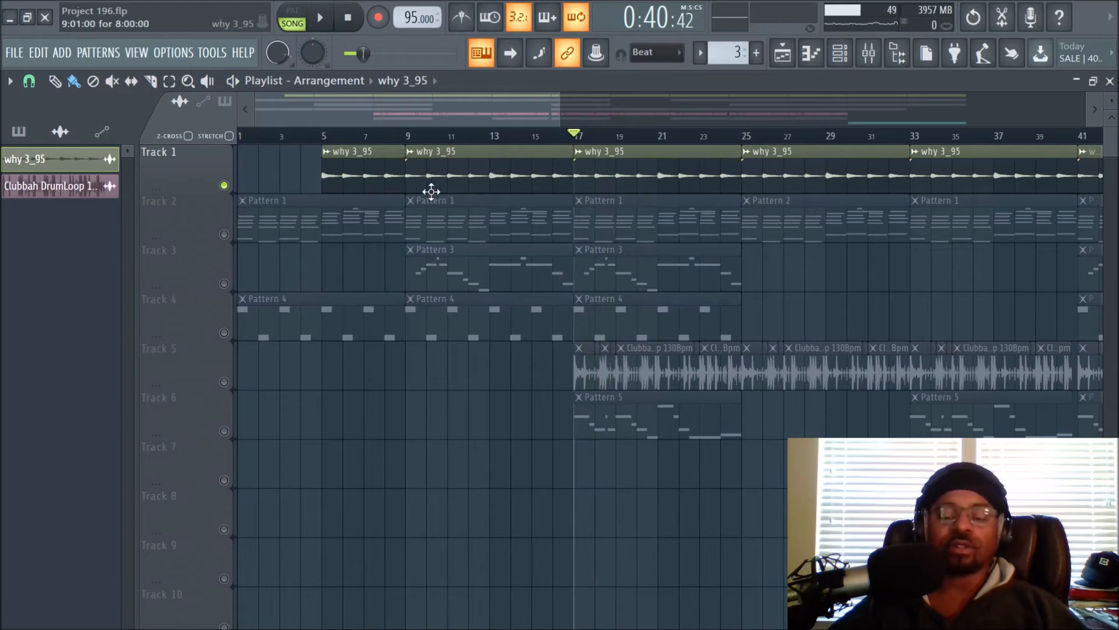
left_click(659, 138)
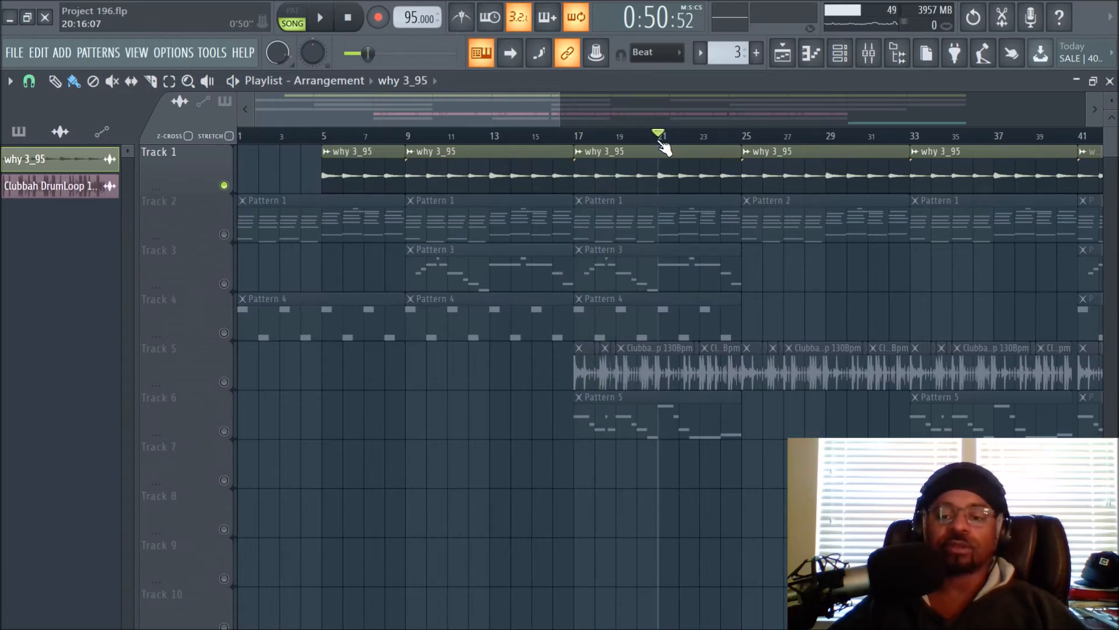
key("space")
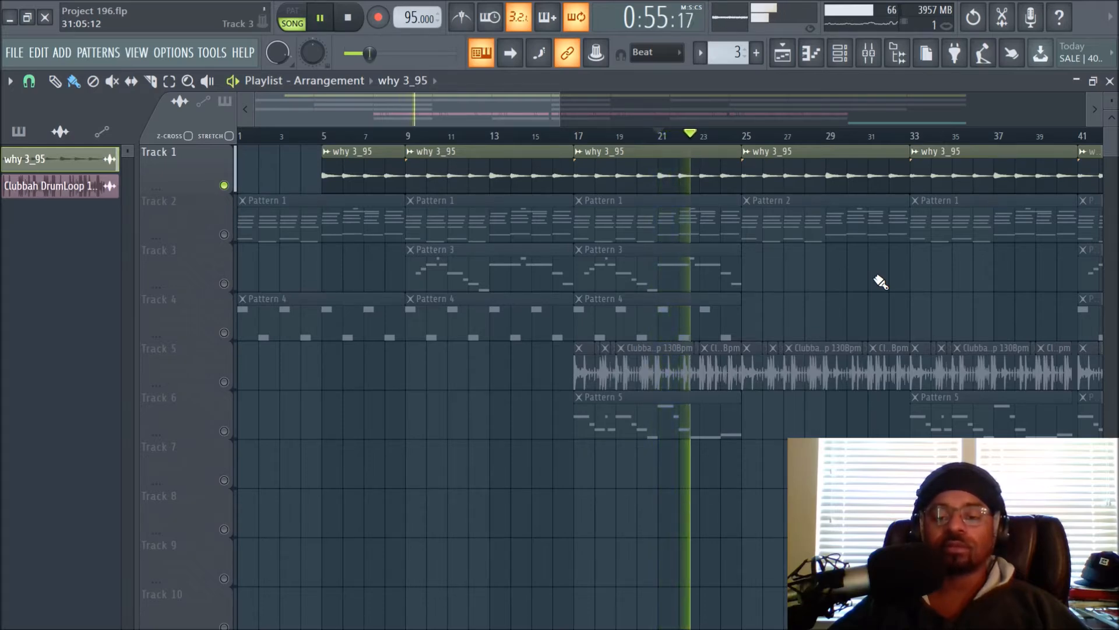
key("space")
left_click(577, 140)
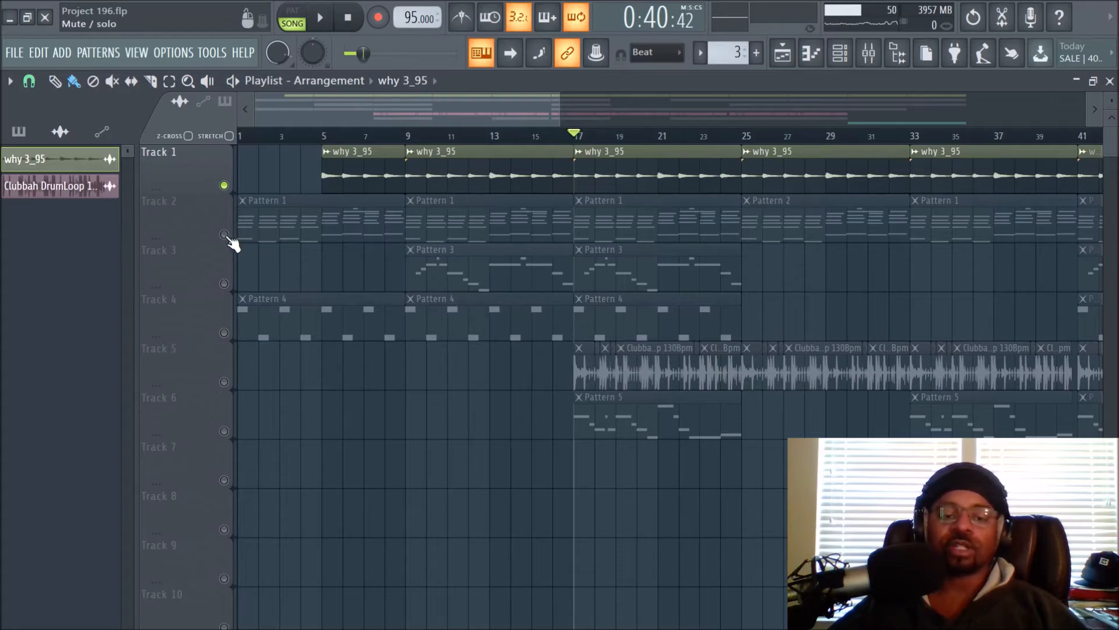
Unmute Track 2 in the playlist and open the Xpand!2 channel, checking its wrapper's plugin info before returning to the synth interface.
left_click(226, 236)
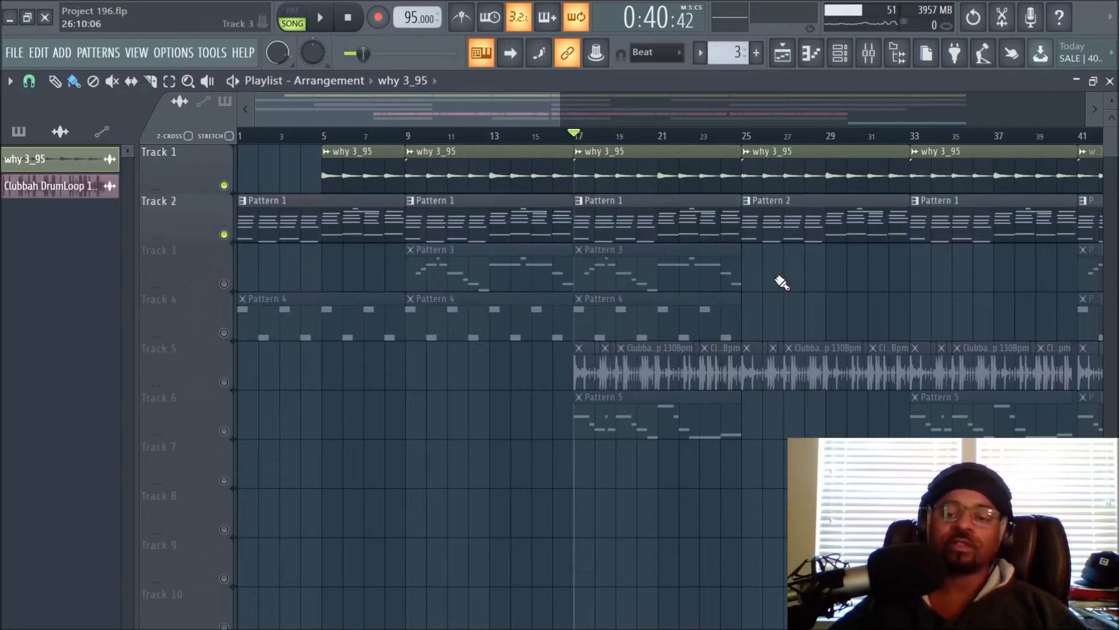
left_click(840, 54)
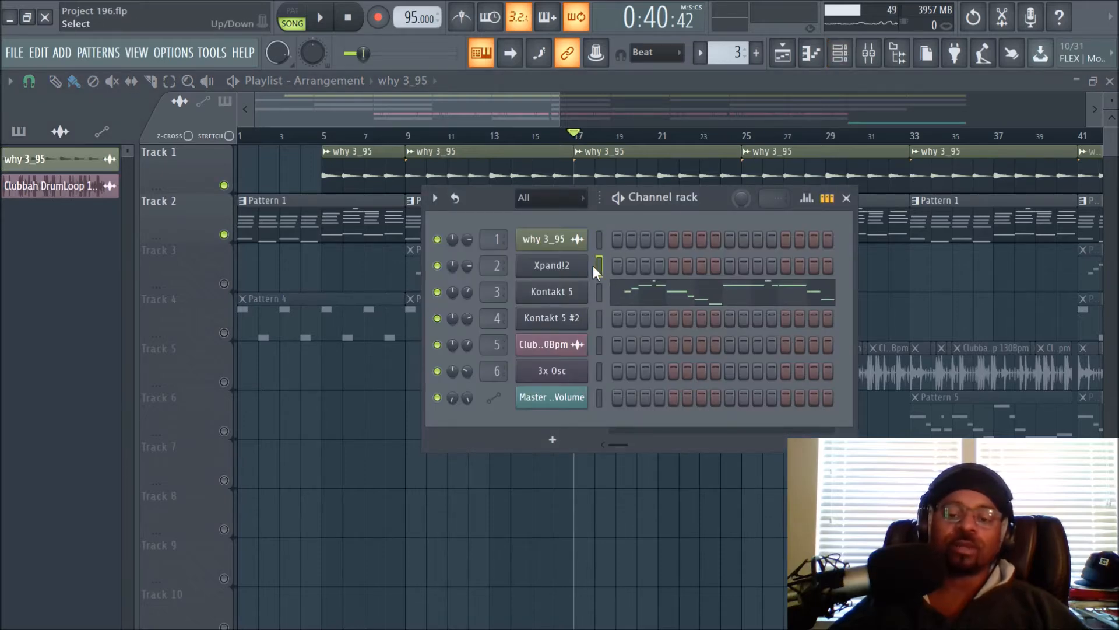
left_click(574, 267)
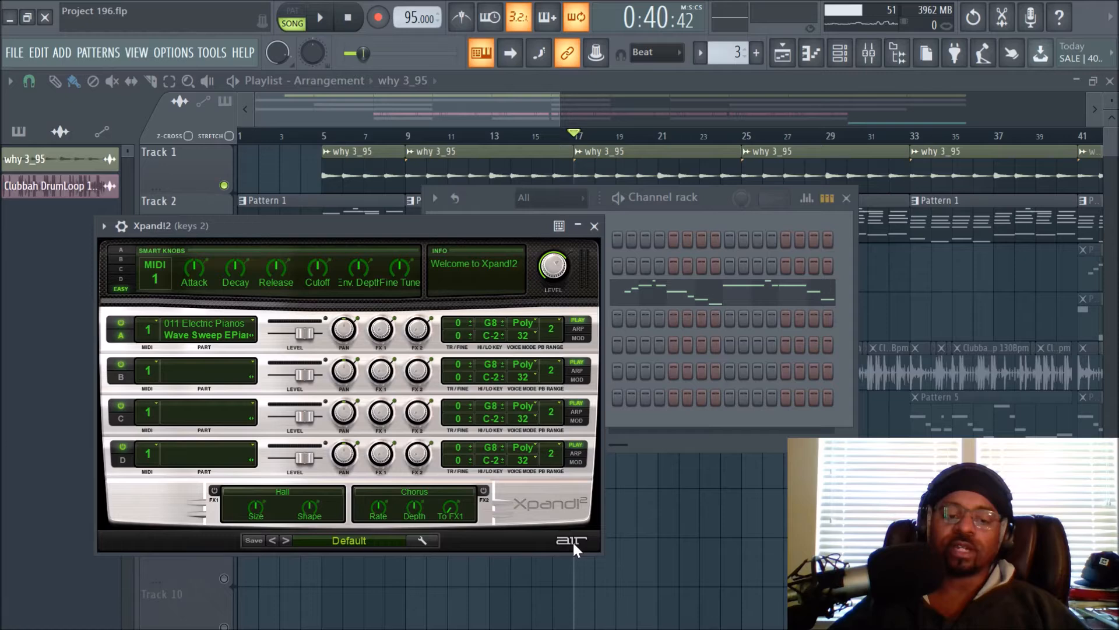
left_click(121, 226)
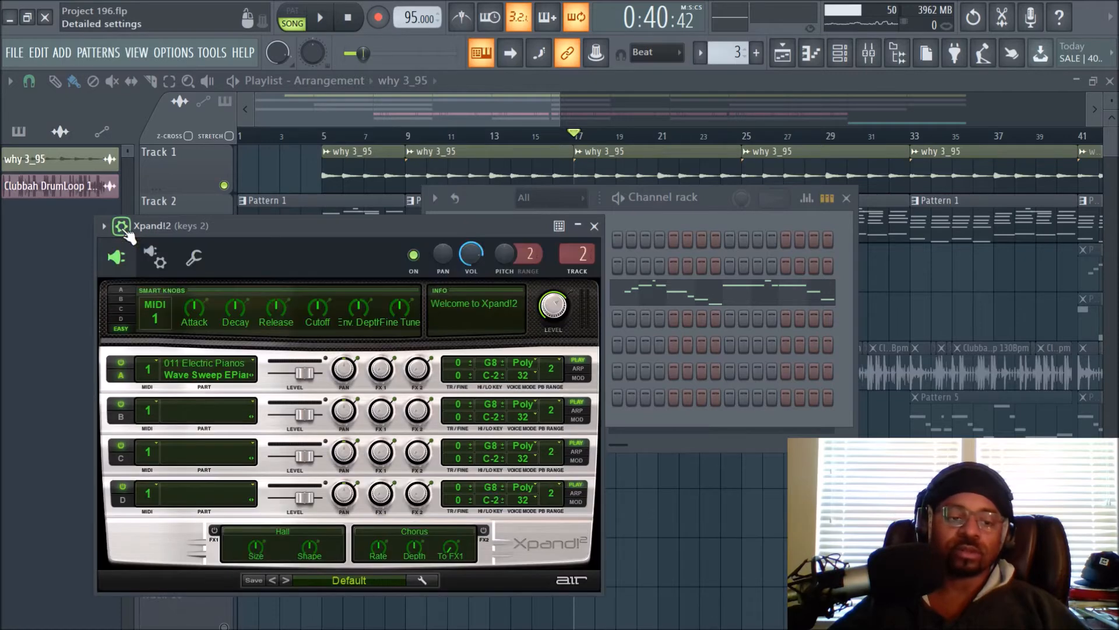
left_click(155, 258)
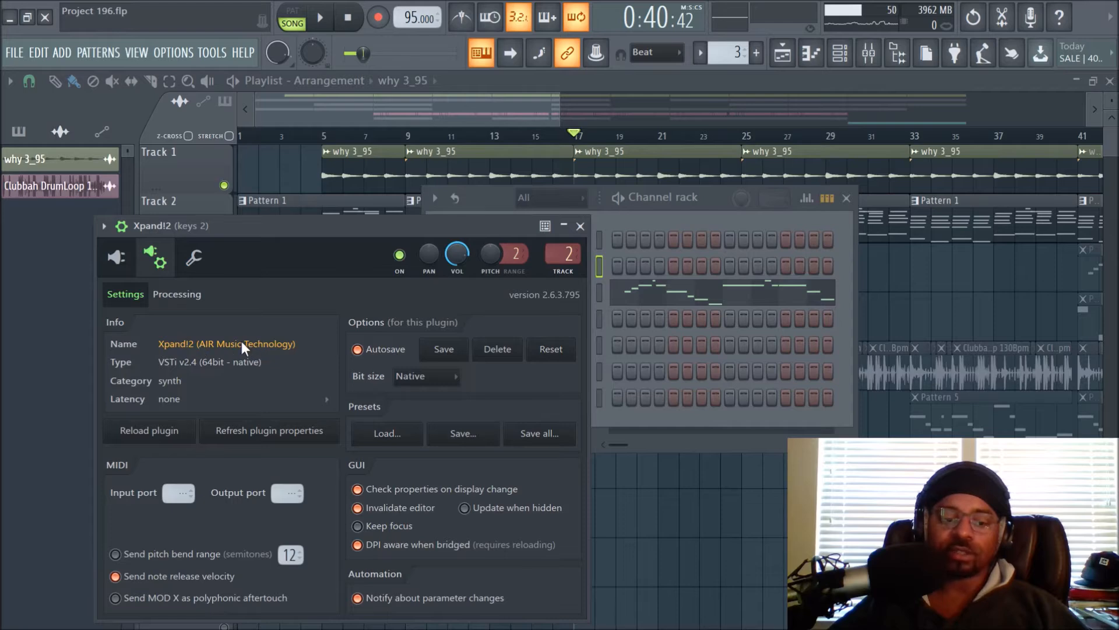
left_click(117, 257)
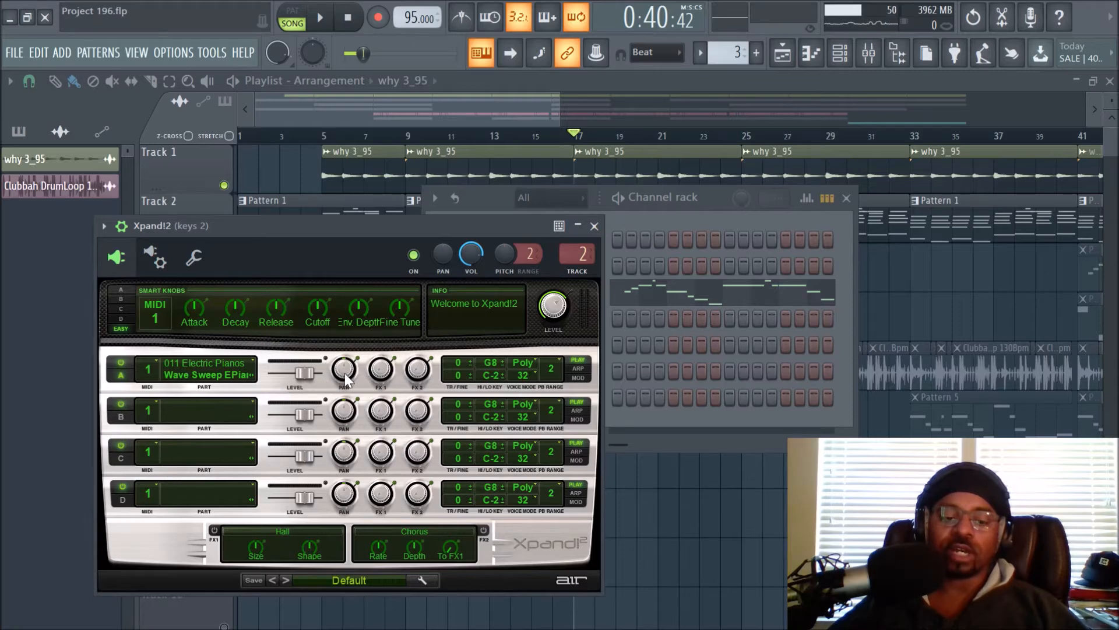
Look through Xpand!2's FX1 reverb types and preset categories without changing either, and close the plugin and channel rack.
left_click(293, 528)
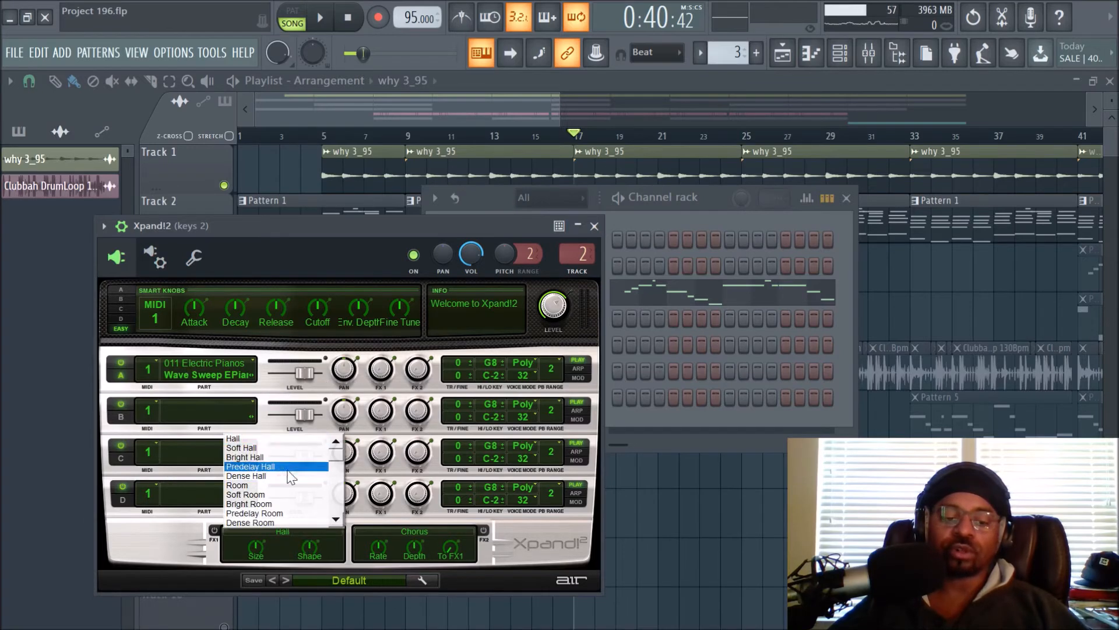
left_click(135, 543)
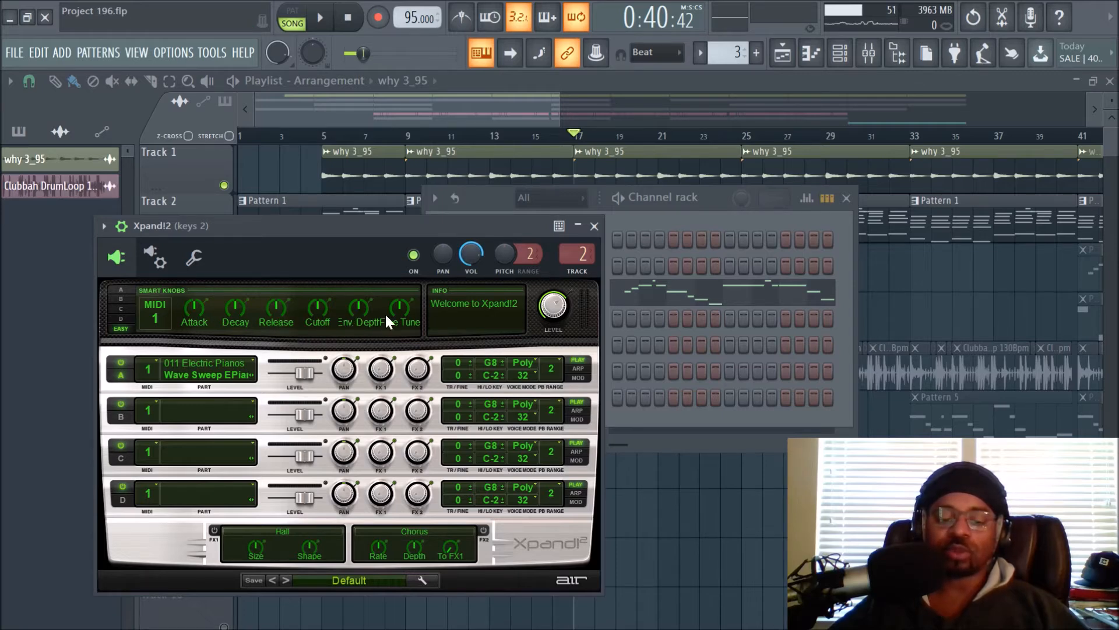
left_click(335, 582)
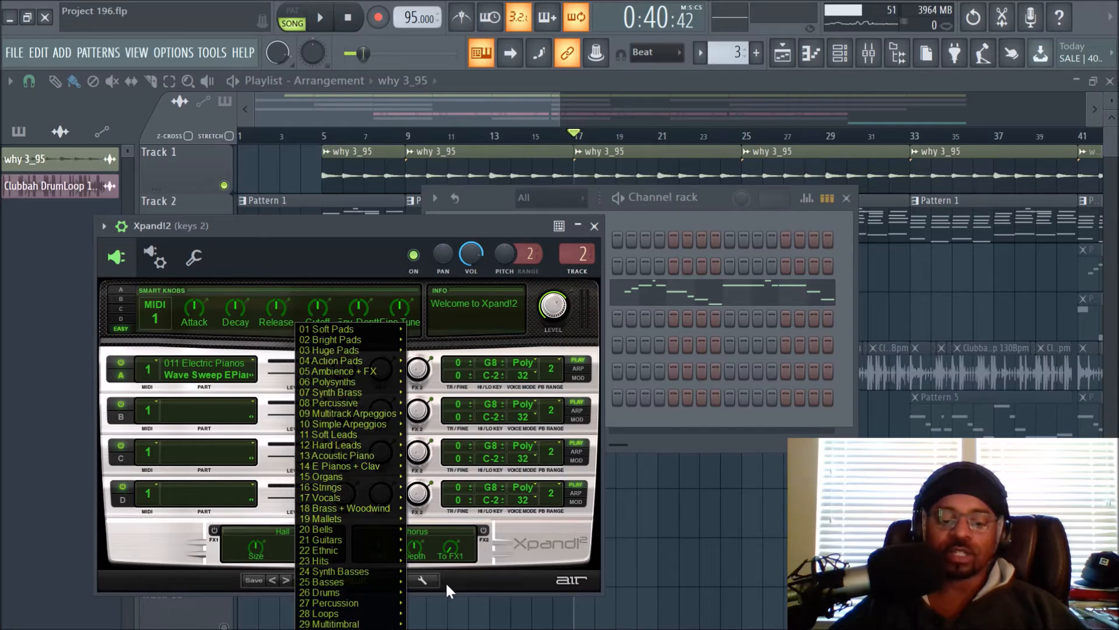
left_click(540, 547)
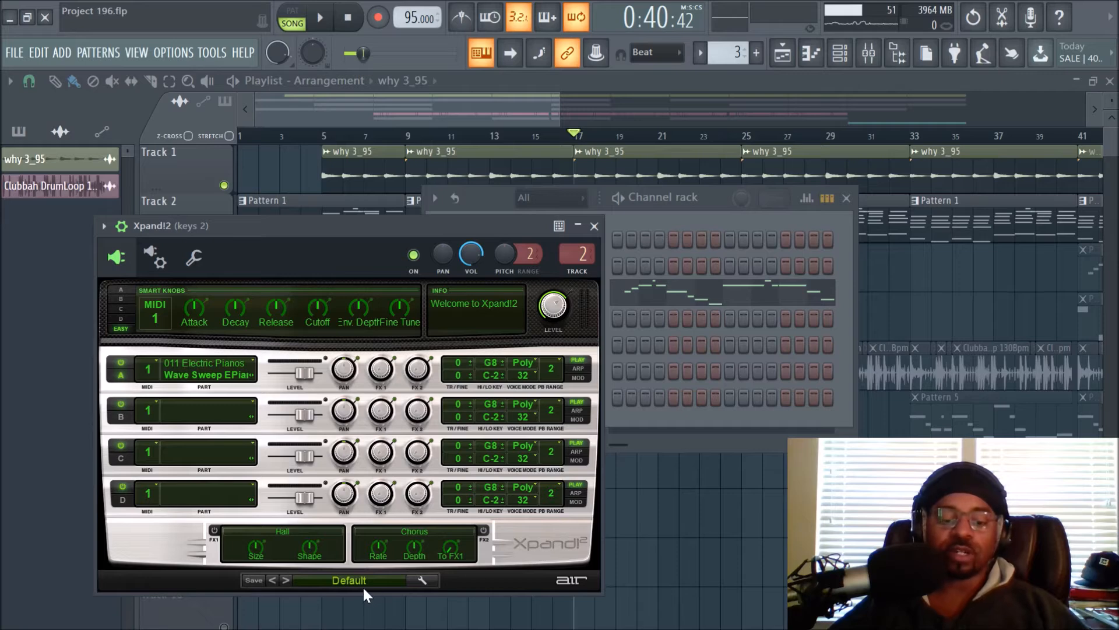
left_click(594, 226)
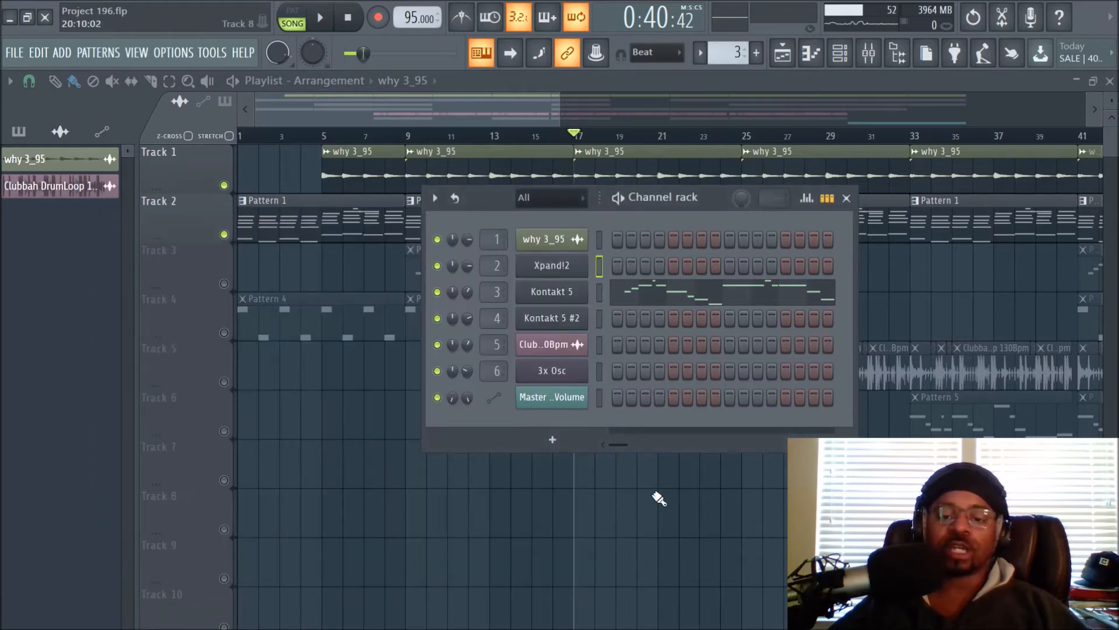
key("F6")
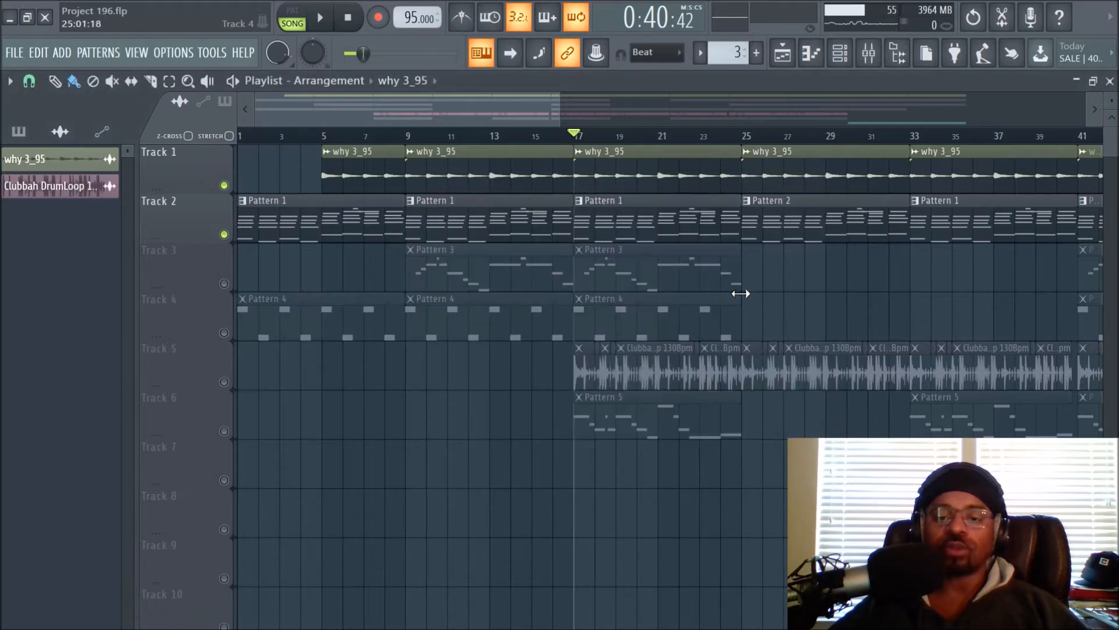
Play Tracks 1 and 2 together from bar 17, solo Track 2 during playback, and stop the song.
key("space")
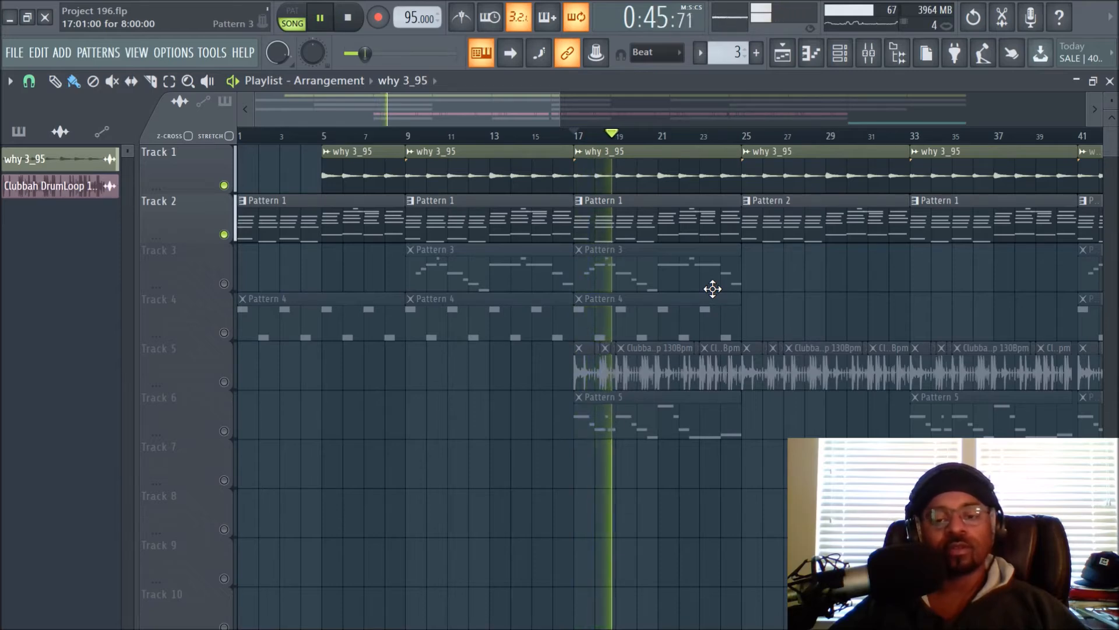
right_click(225, 235)
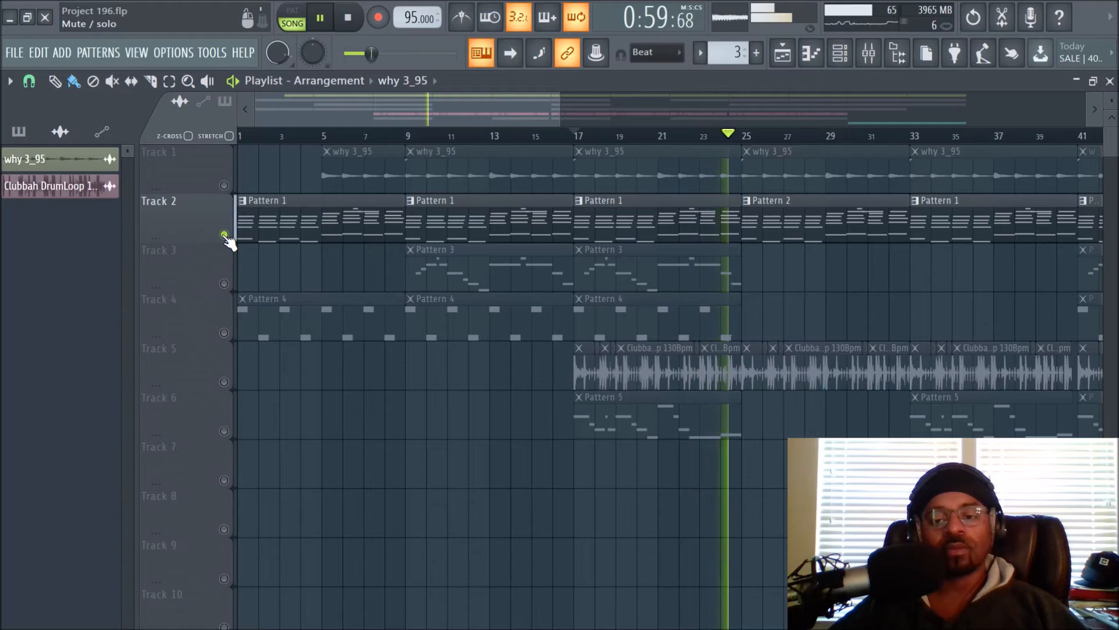
key("space")
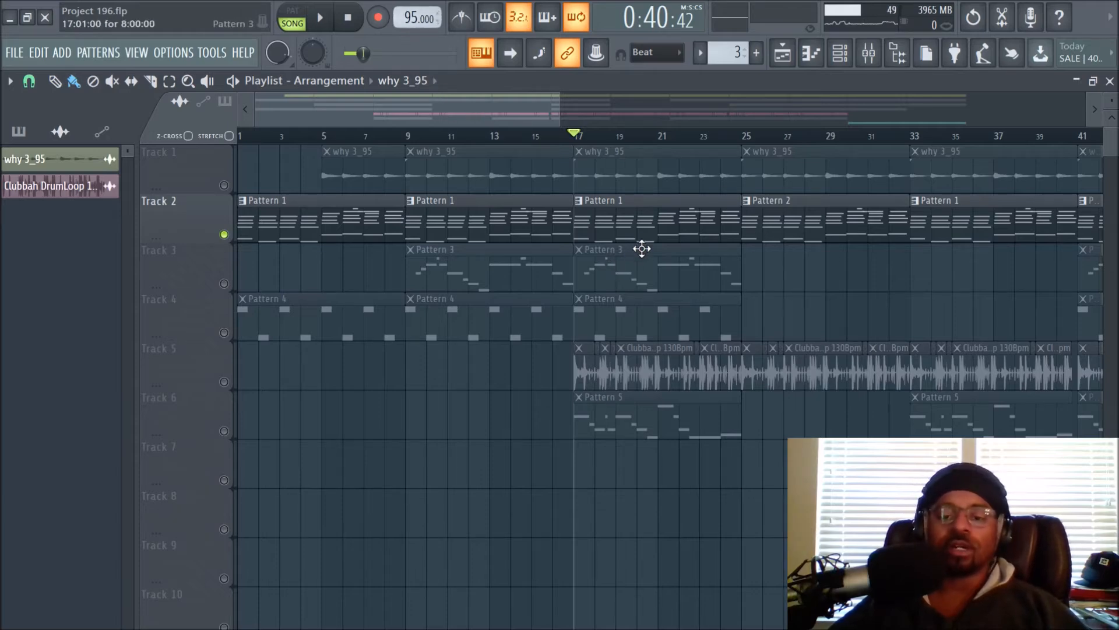
Open the Pattern 1 clip at bar 17 in the piano roll and examine the Xpand!2 chord and bass notes.
double_click(644, 232)
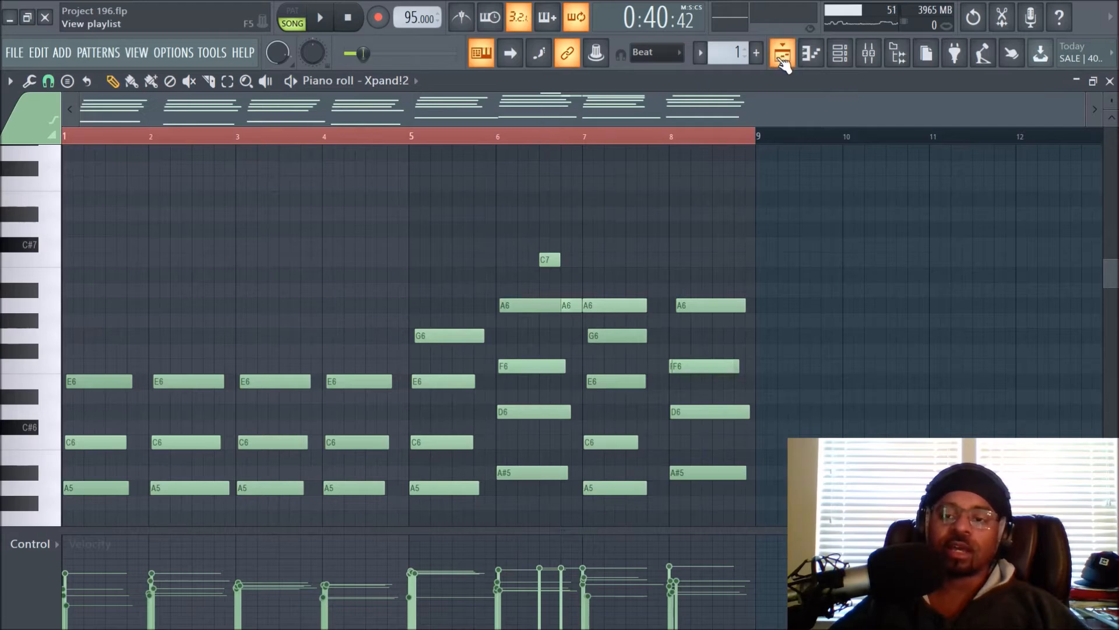
scroll(593, 287, "down", 2)
scroll(594, 287, "down", 5)
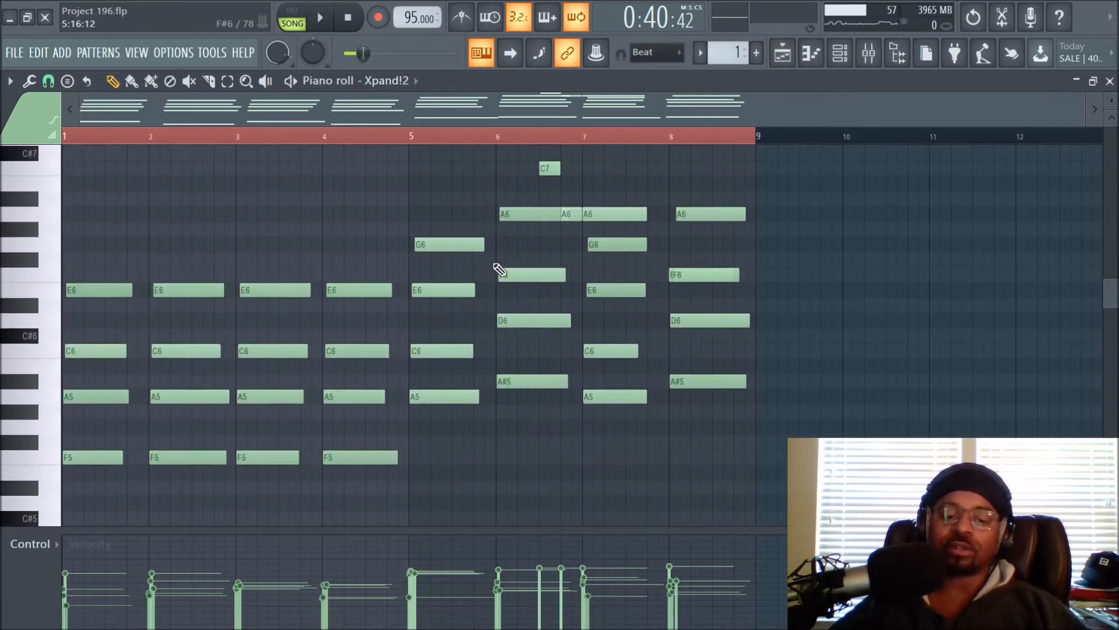
scroll(204, 242, "up", 3)
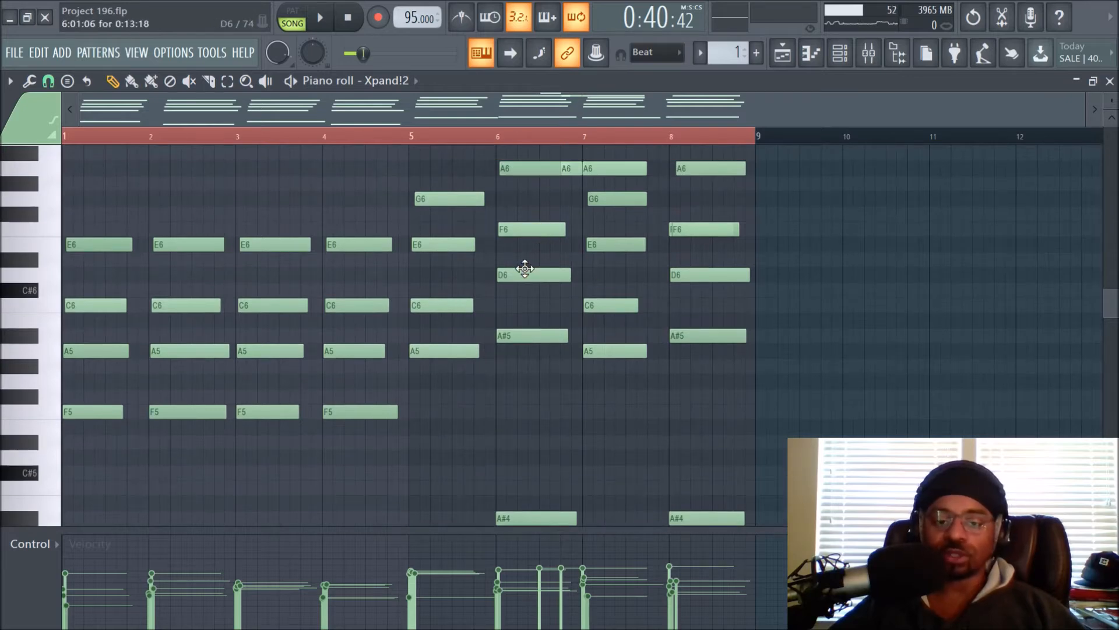
scroll(525, 269, "down", 4)
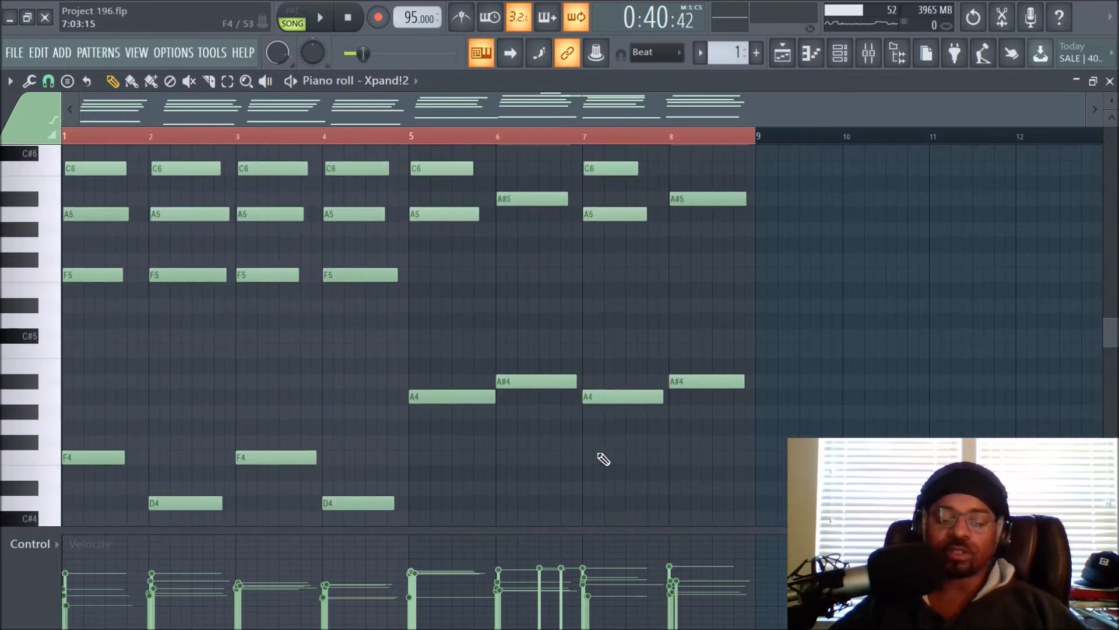
Select all the Pattern 1 notes, preview the piano roll randomizer's levels without accepting them, and return to the playlist.
key("ctrl+a")
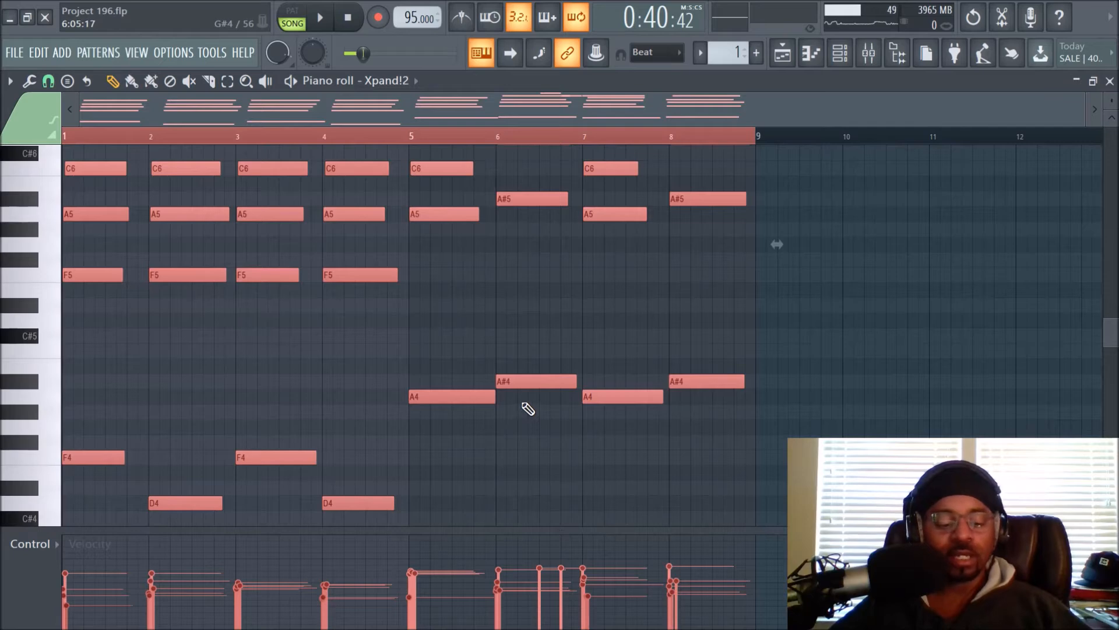
key("alt+r")
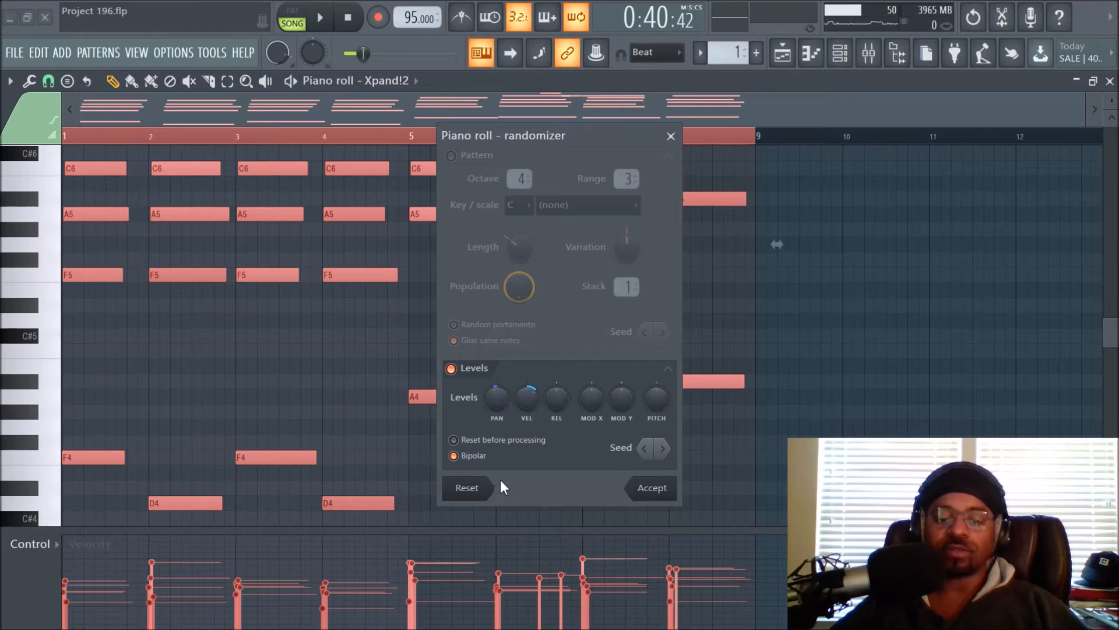
left_click(671, 136)
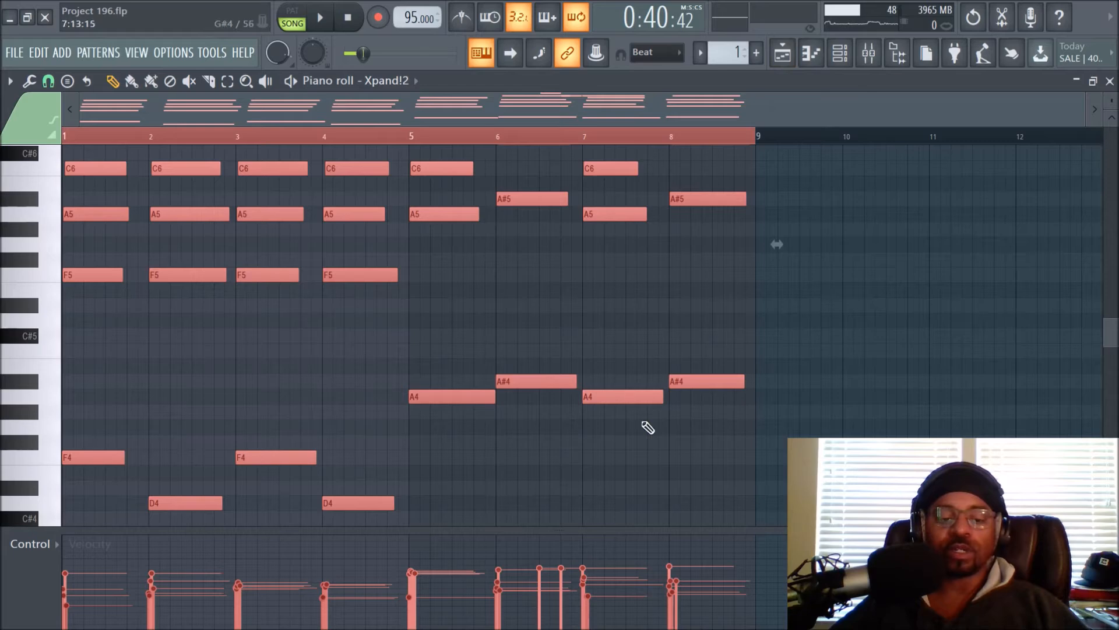
scroll(338, 299, "up", 5)
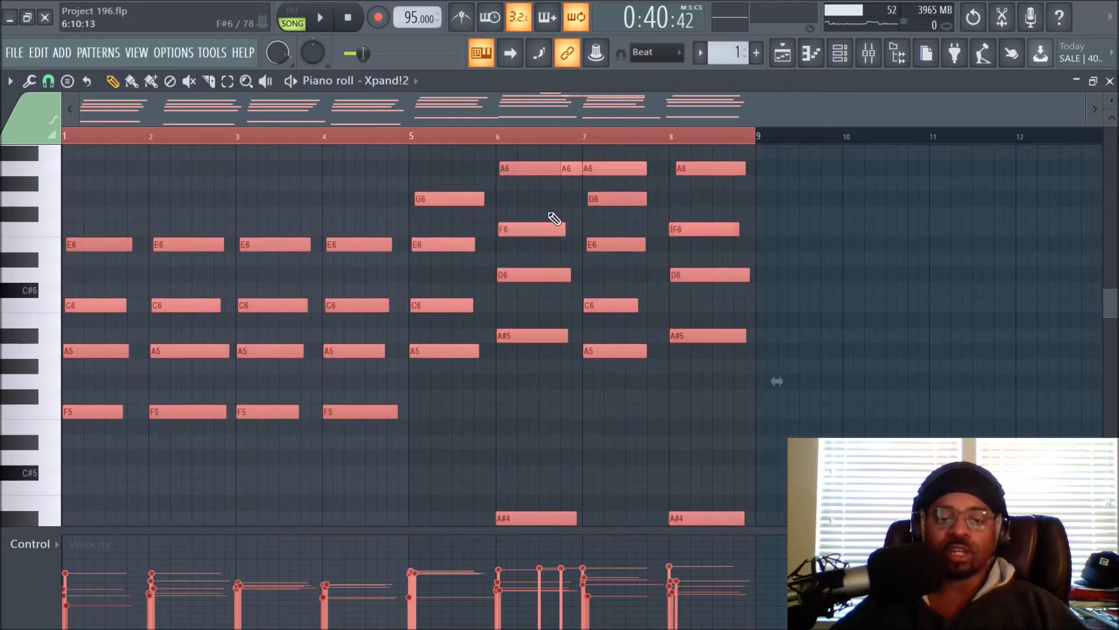
left_click(784, 62)
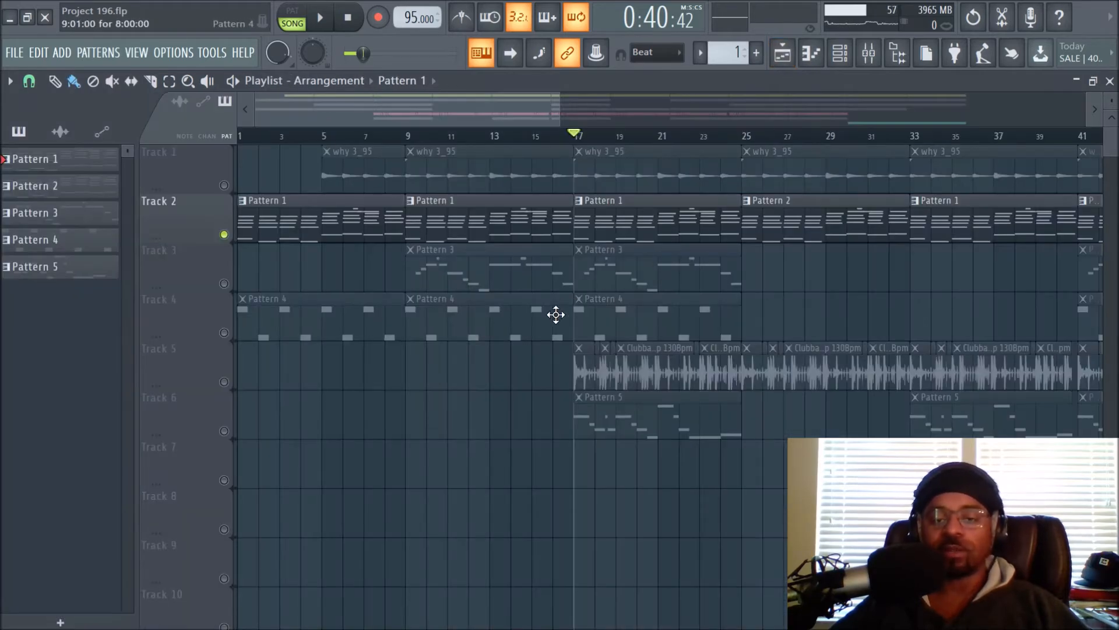
Solo Track 3, play it from bar 17 while viewing the Pluck String mixer track's effects, and stop the song in the playlist.
right_click(224, 284)
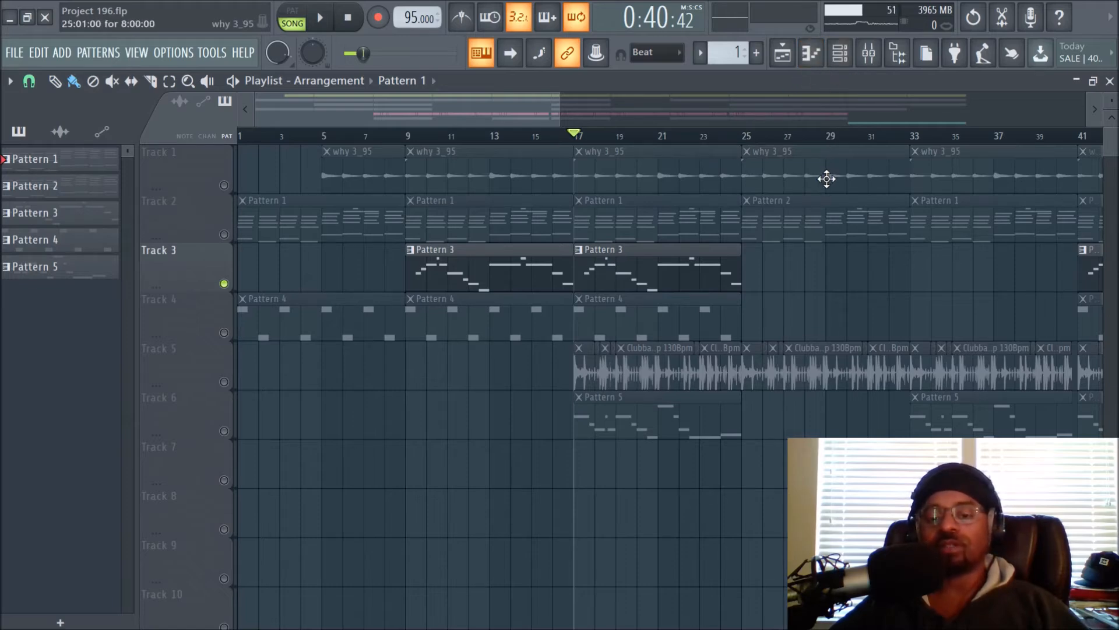
key("space")
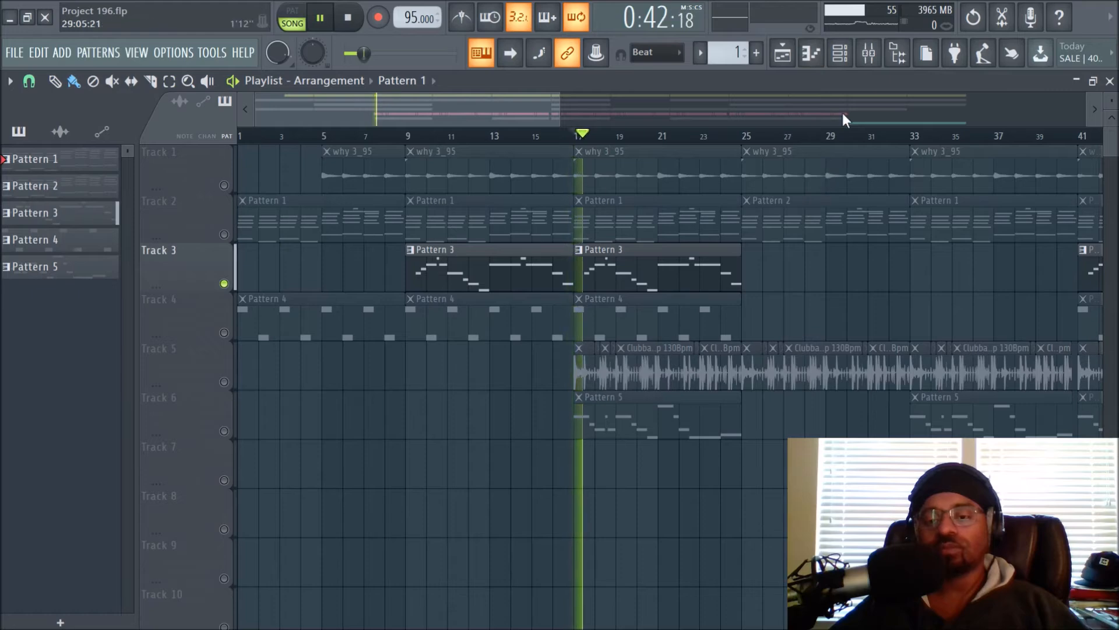
left_click(867, 65)
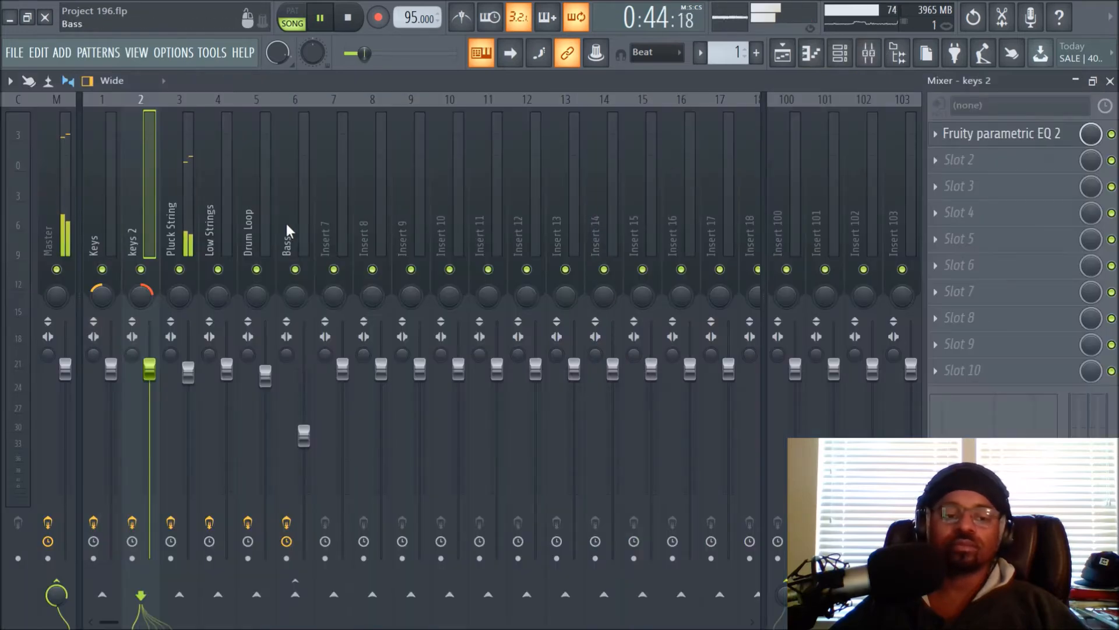
left_click(170, 217)
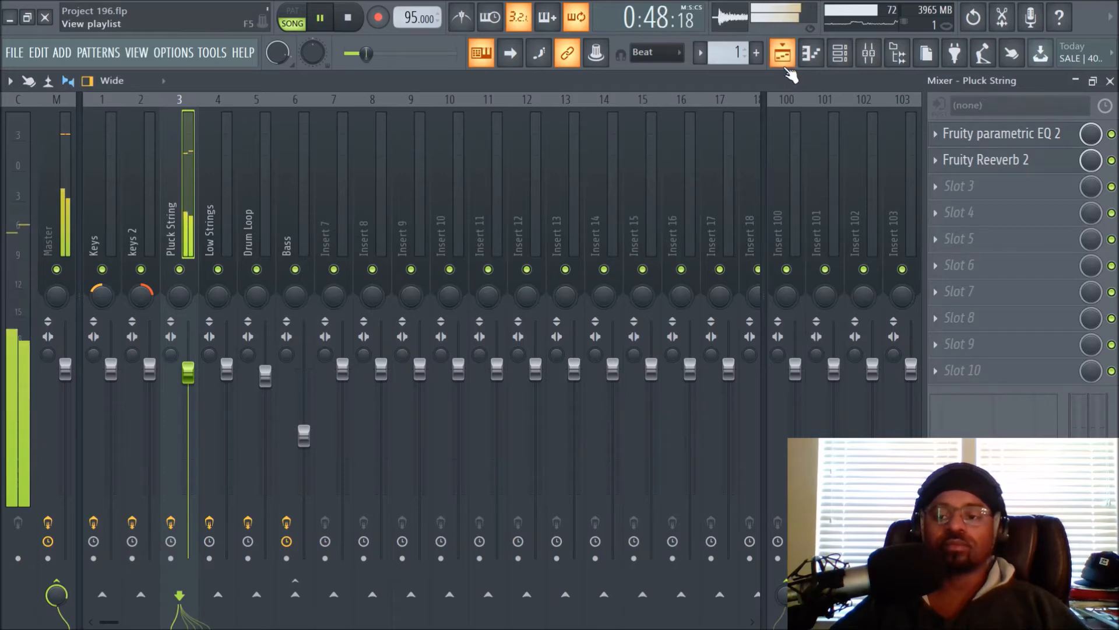
left_click(786, 67)
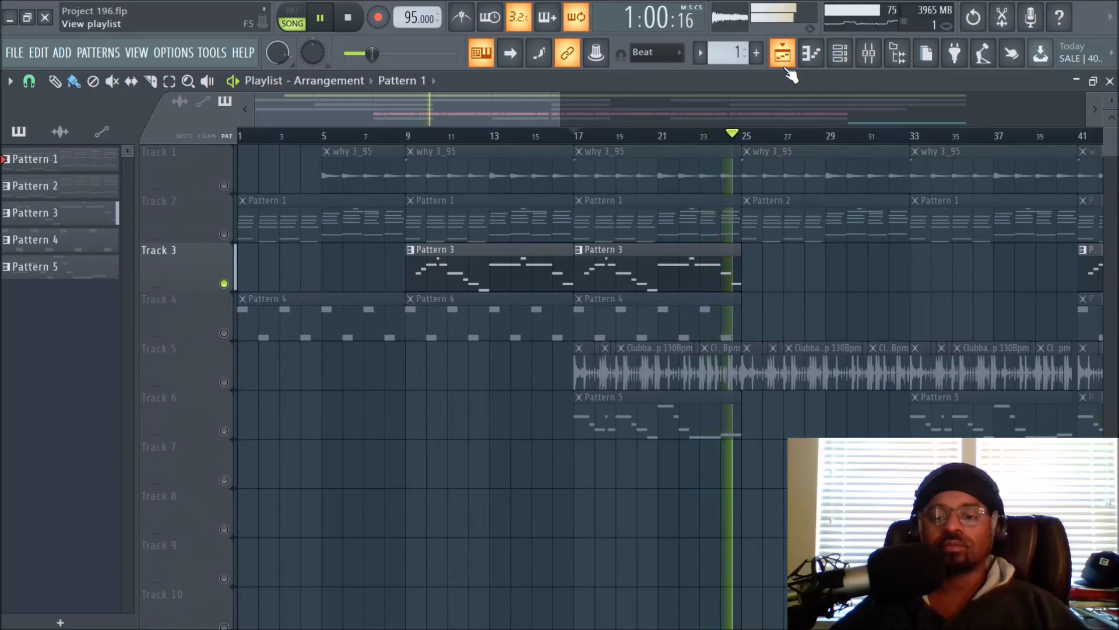
key("space")
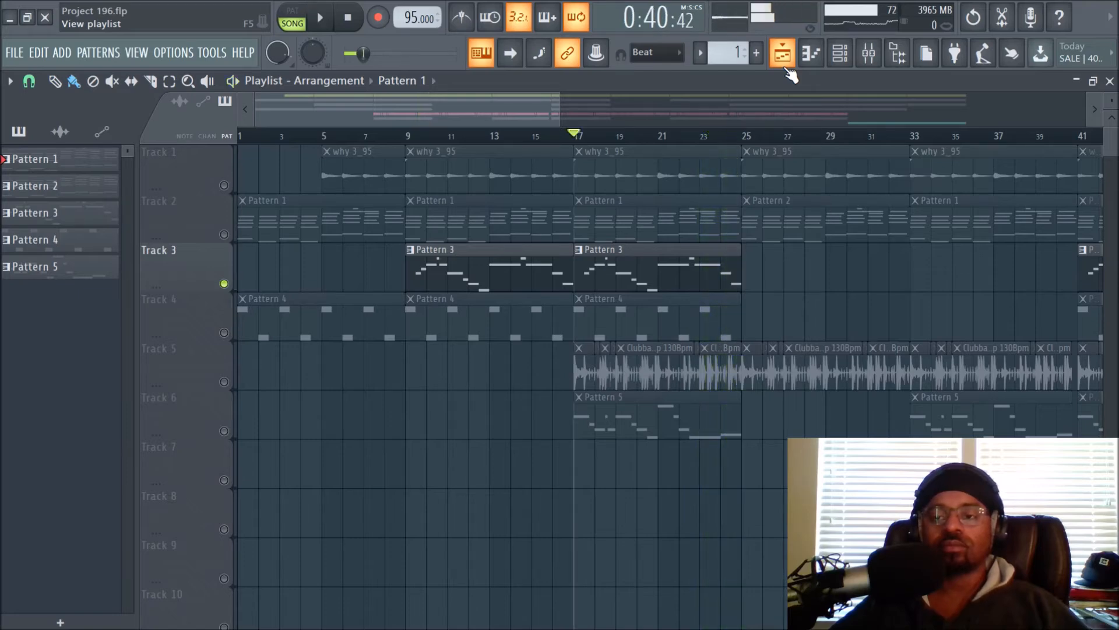
View the Pluck String's Kontakt 5 instrument and its Analog Strings preset, close the plugin, and return to the playlist.
left_click(880, 61)
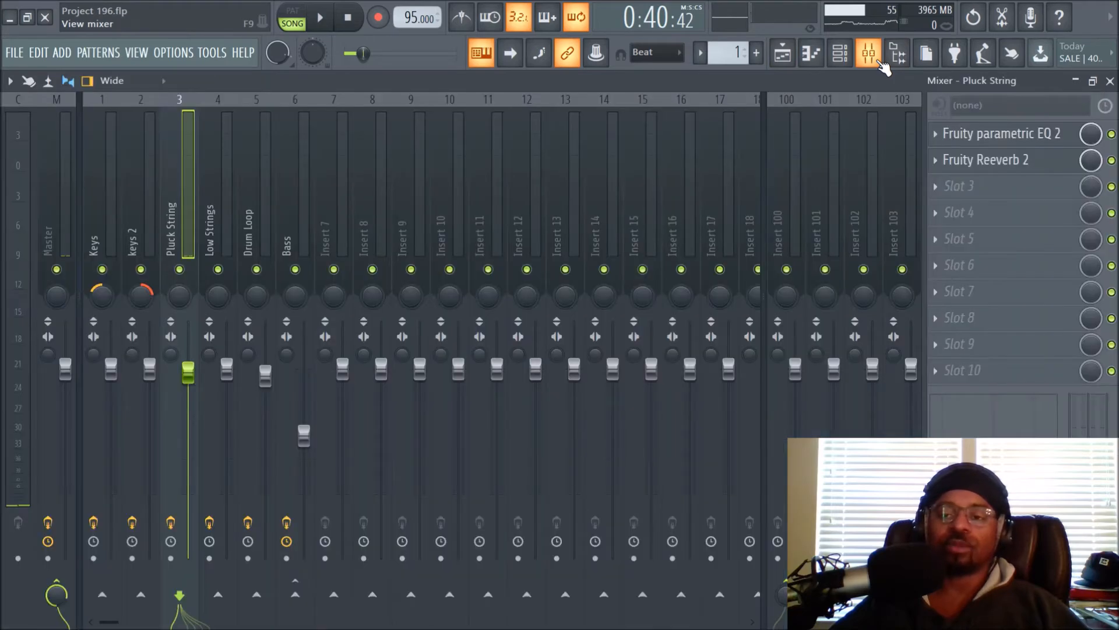
left_click(846, 60)
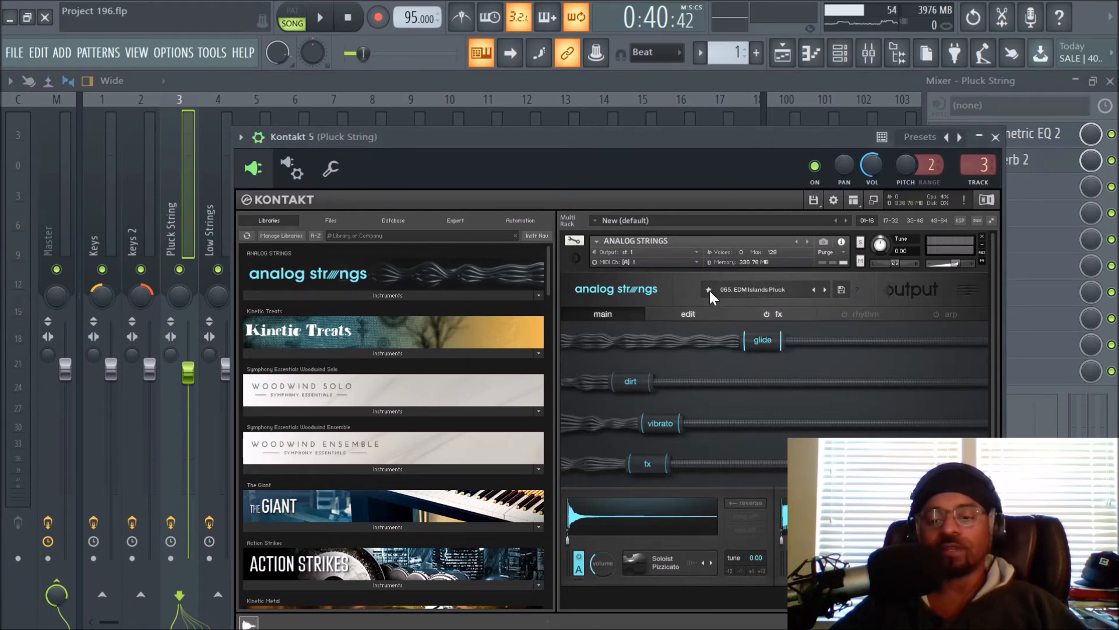
left_click(995, 137)
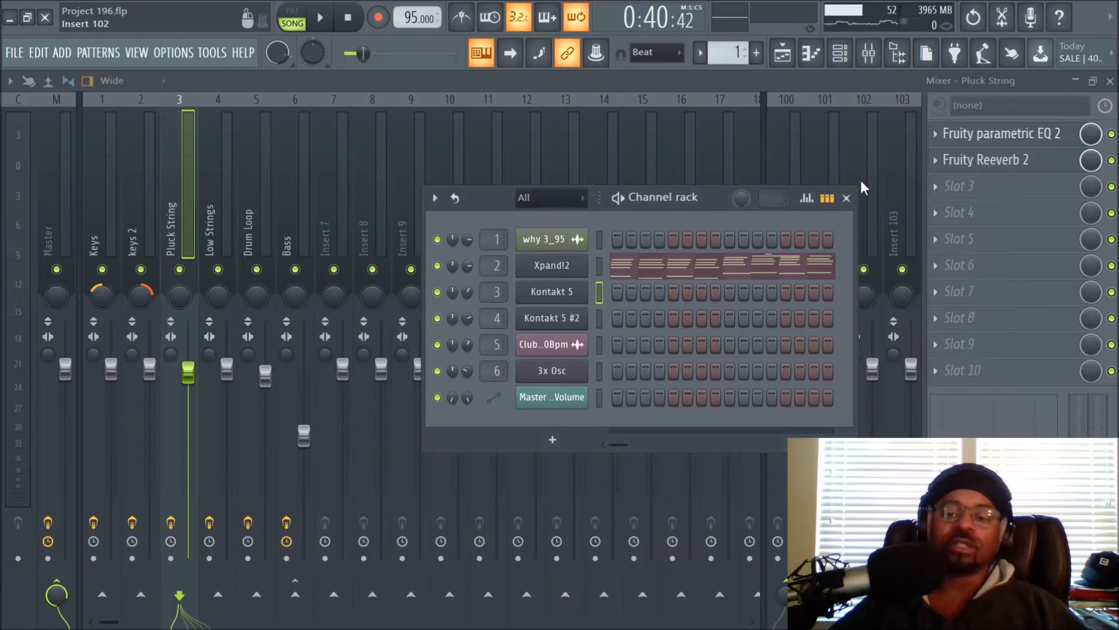
left_click(783, 53)
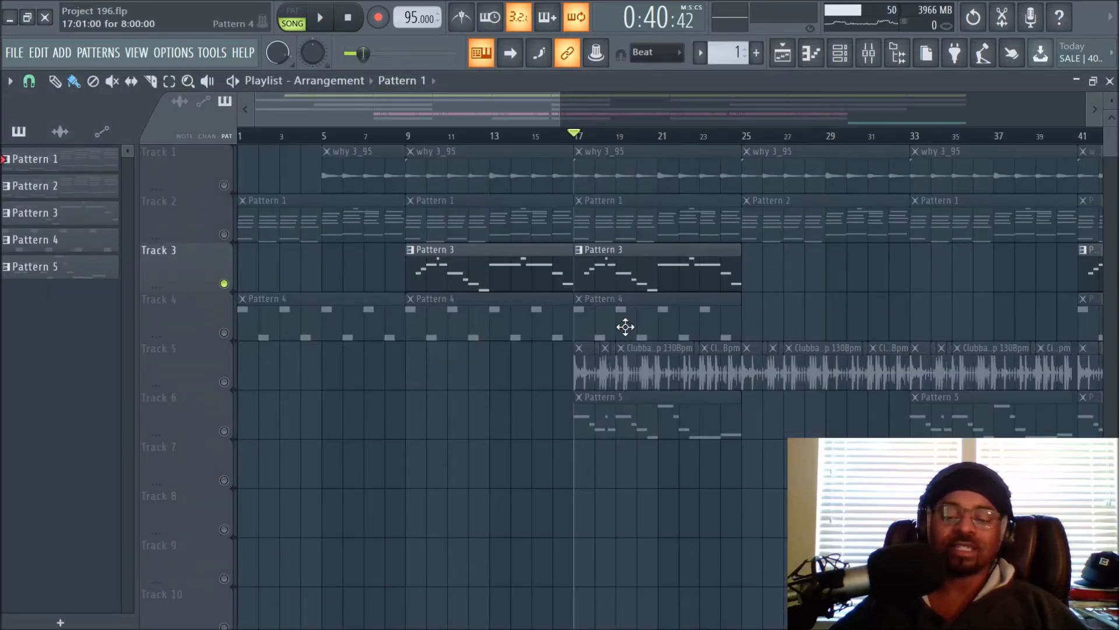
Examine the Fruity Reeverb 2 settings on the Pluck String mixer track, close the effect, and return to the playlist.
left_click(868, 53)
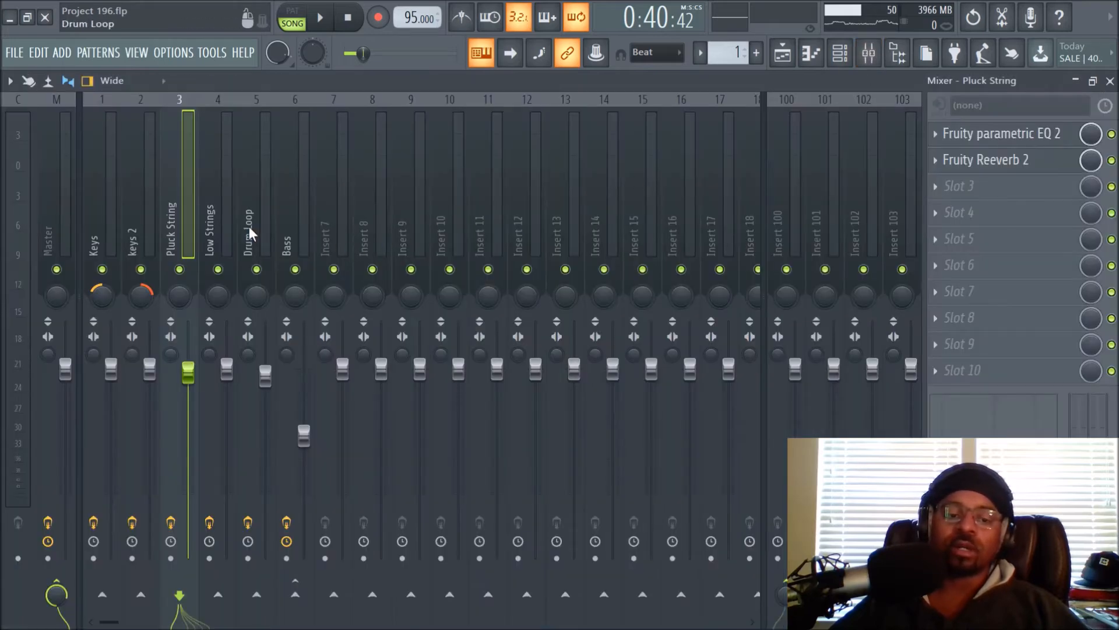
left_click(984, 159)
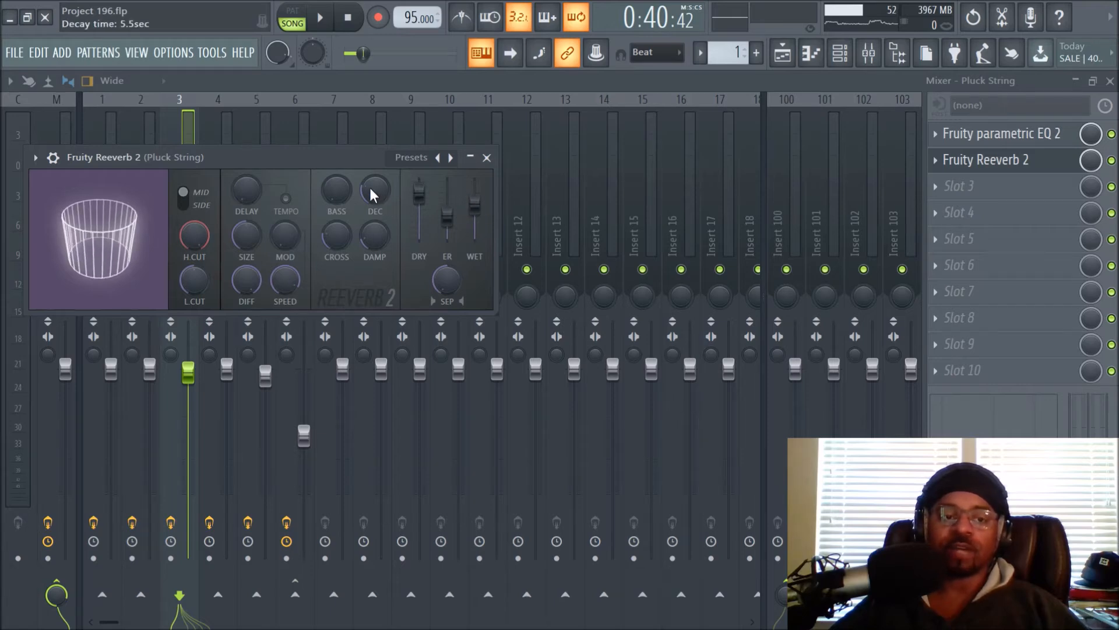
left_click(487, 157)
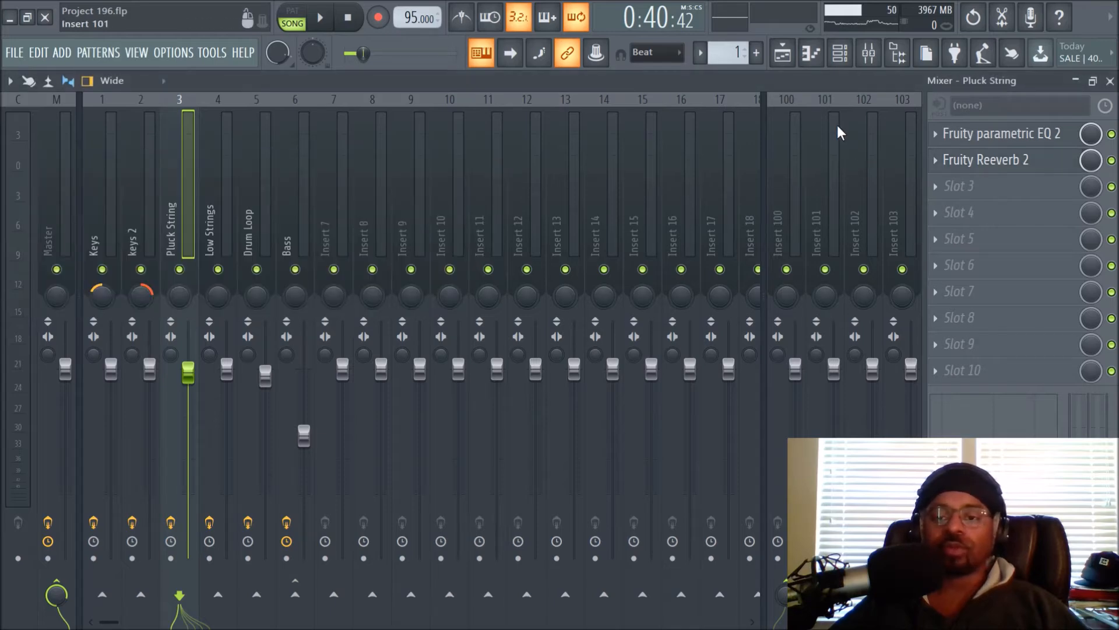
left_click(784, 60)
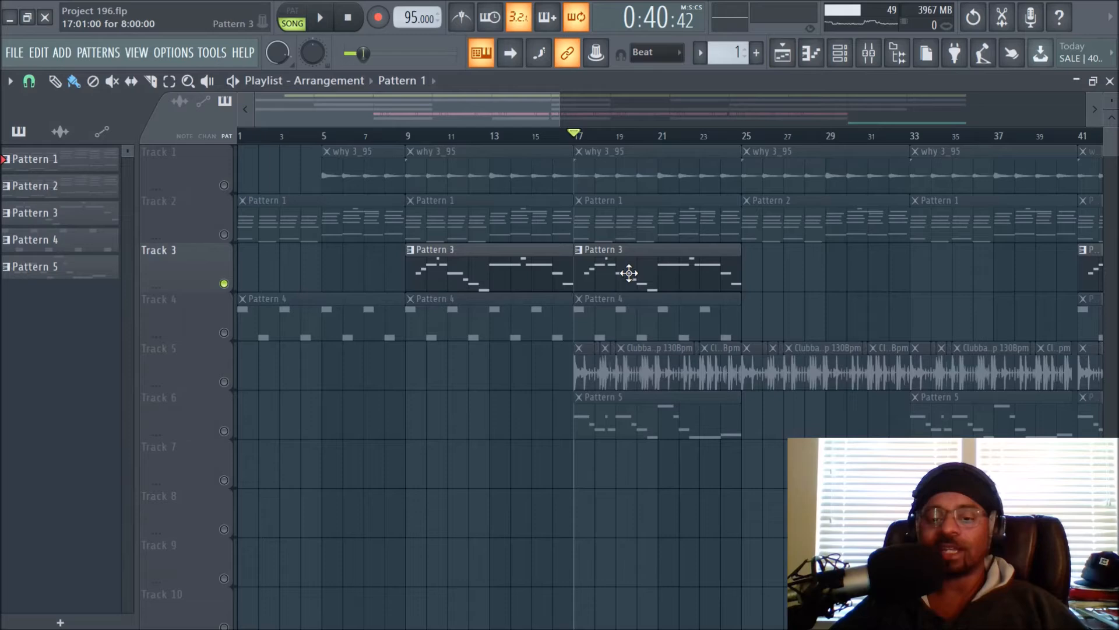
Unmute Tracks 1 and 2, play them together with Track 3 from bar 17, and stop the song.
left_click(226, 234)
left_click(224, 186)
key("space")
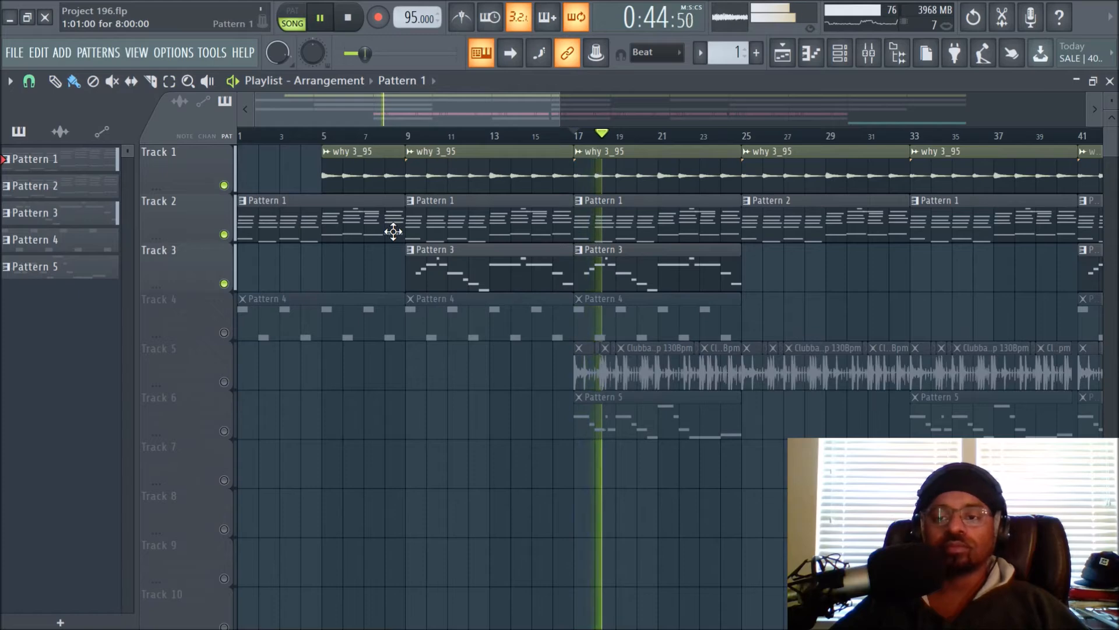
key("space")
left_click(874, 60)
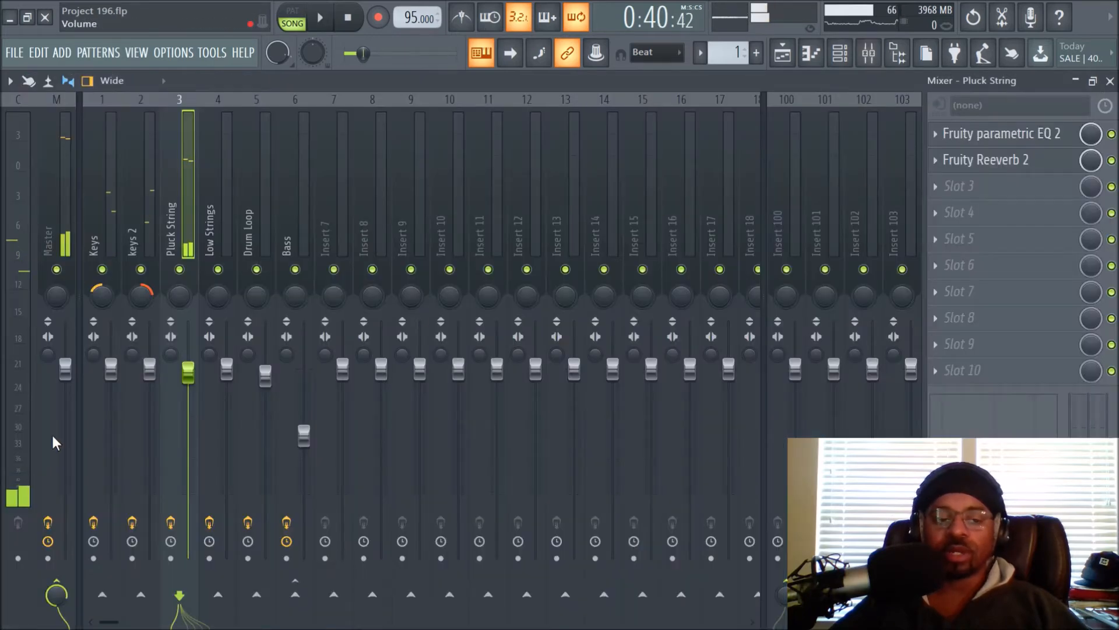
left_click(783, 53)
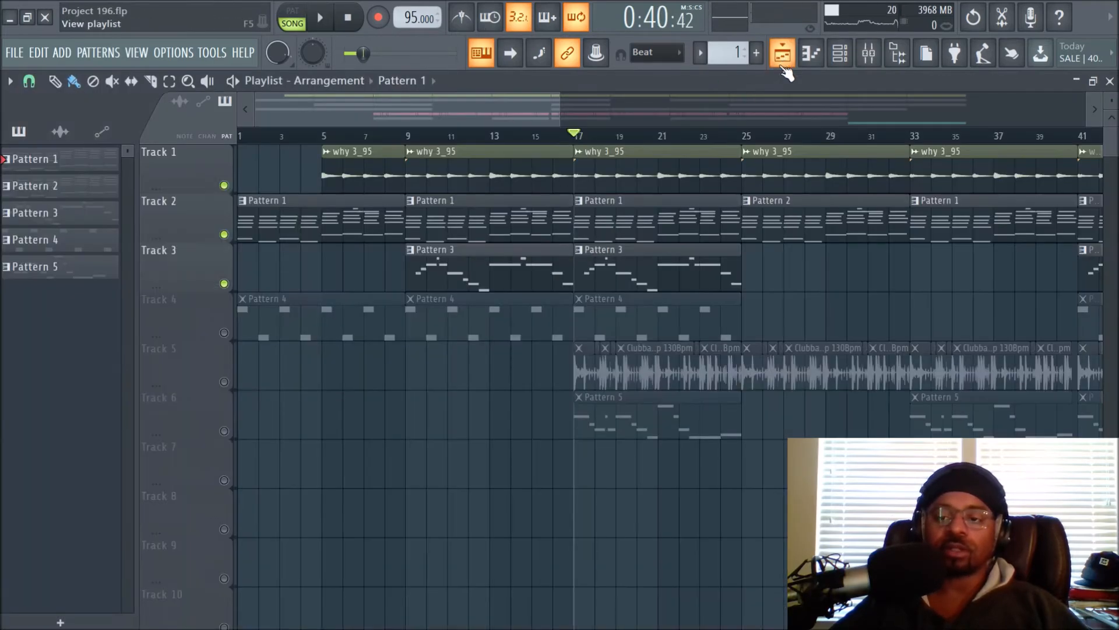
key("space")
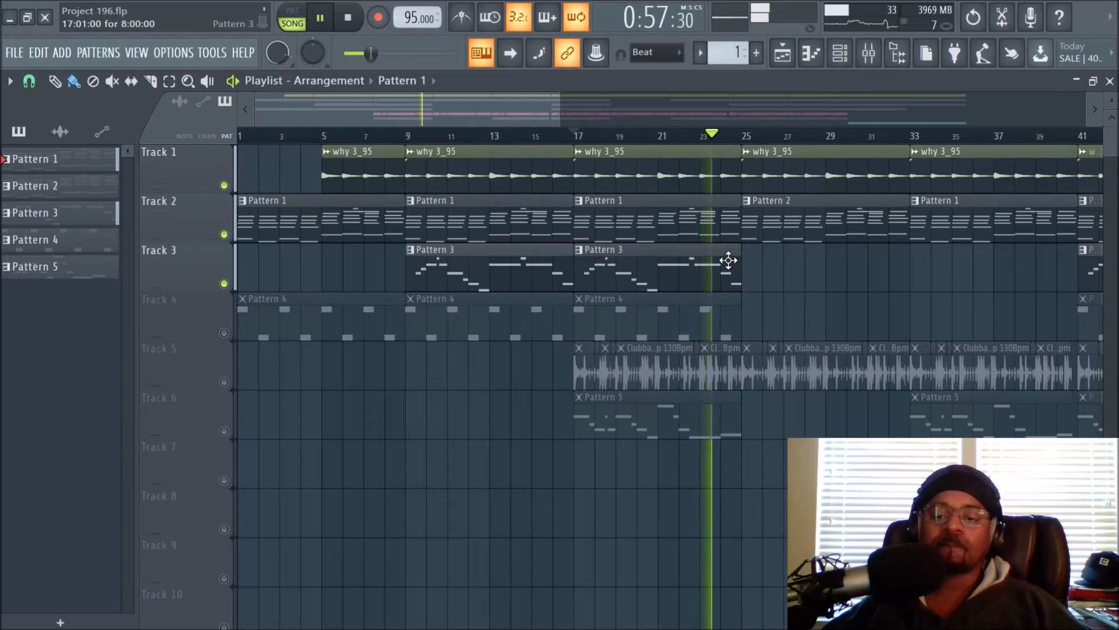
key("space")
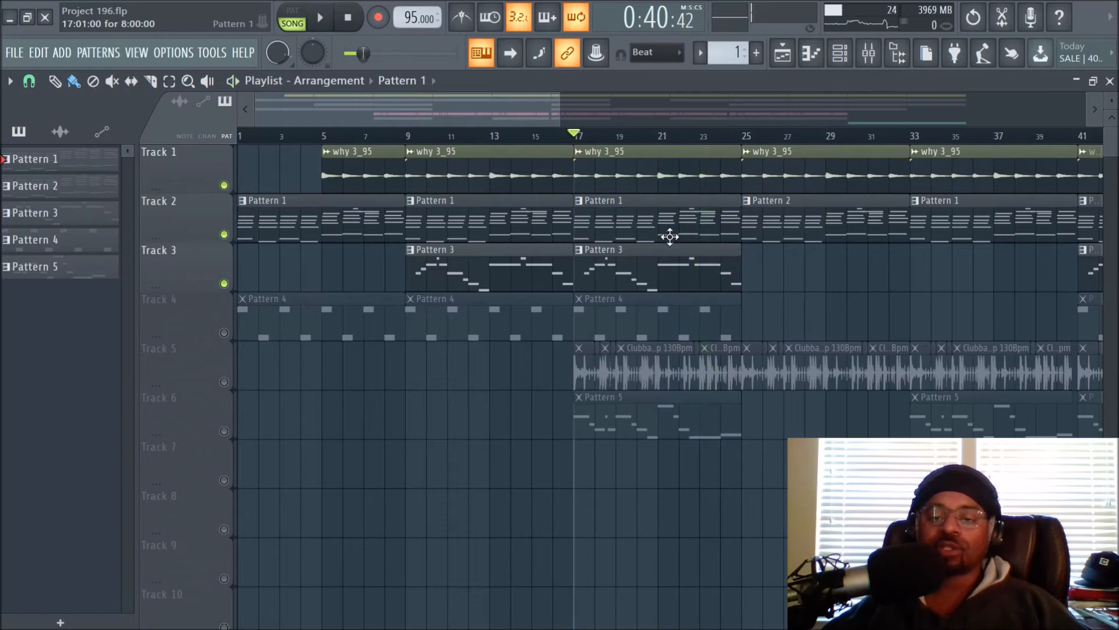
Open the Pattern 1 clip in the piano roll, audition the C7 and A6 melody notes around bars 6 and 7, and return to the playlist.
double_click(697, 223)
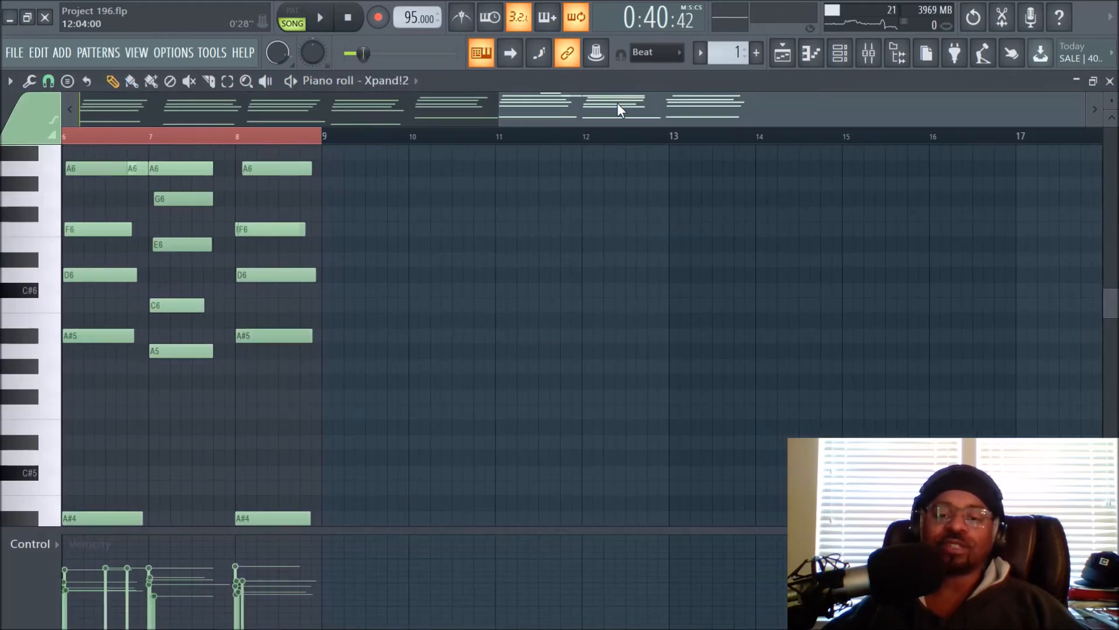
left_click_drag(618, 103, 340, 111)
scroll(466, 291, "up", 3)
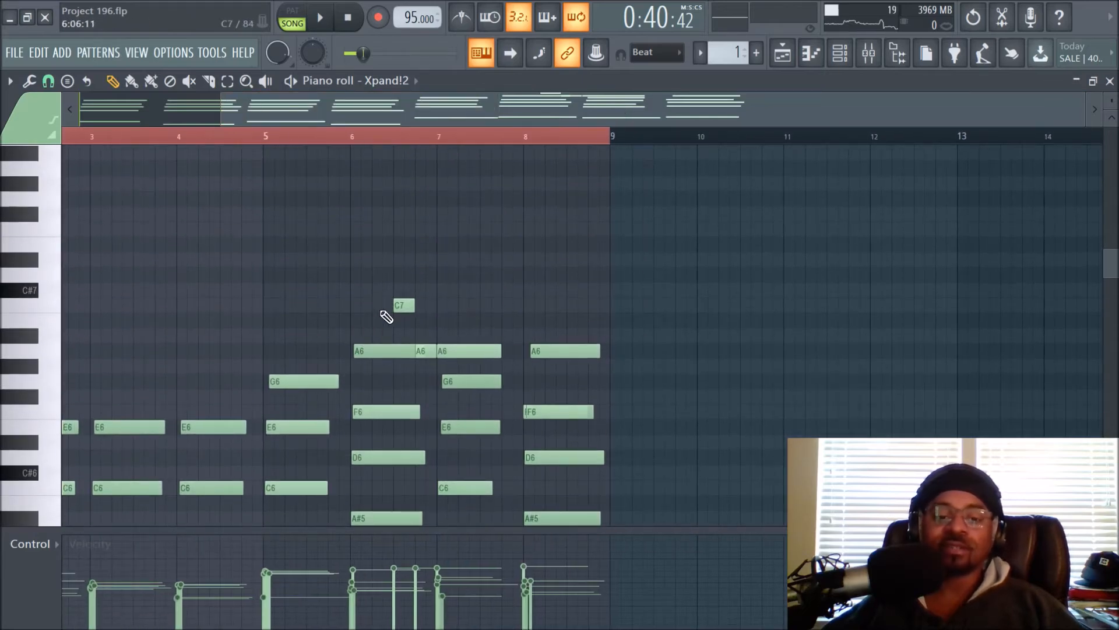
left_click(400, 303)
left_click(423, 348)
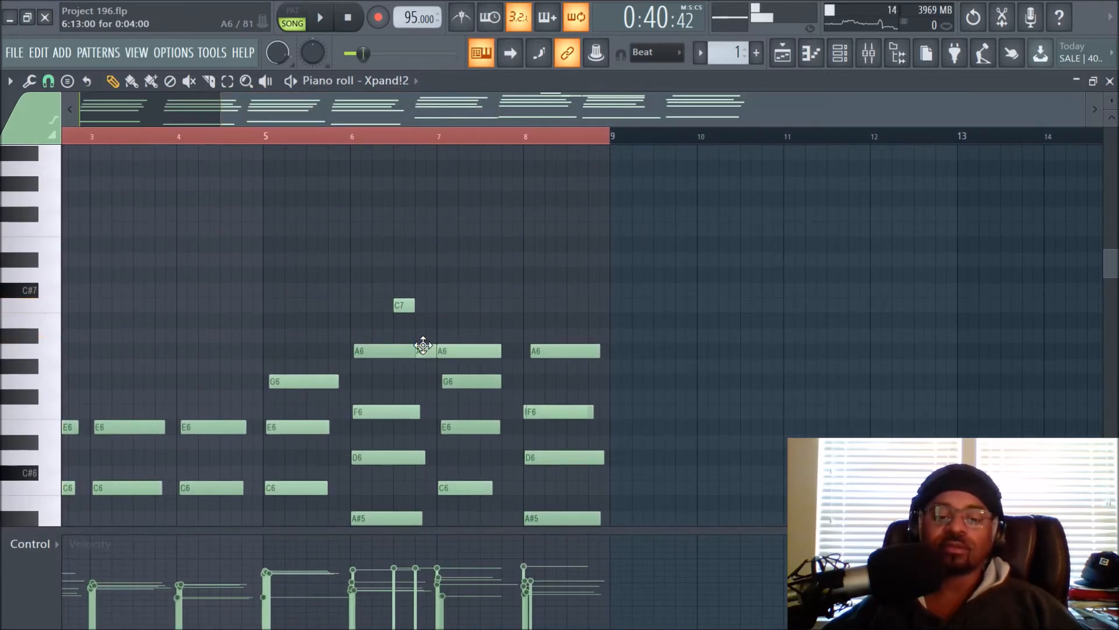
left_click(455, 351)
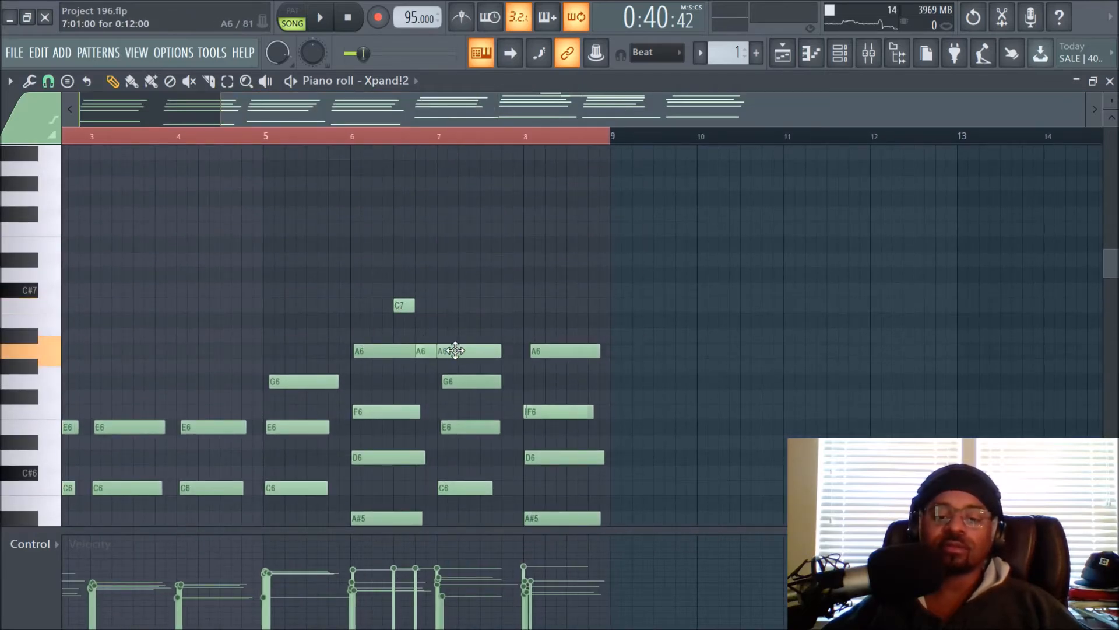
left_click(783, 53)
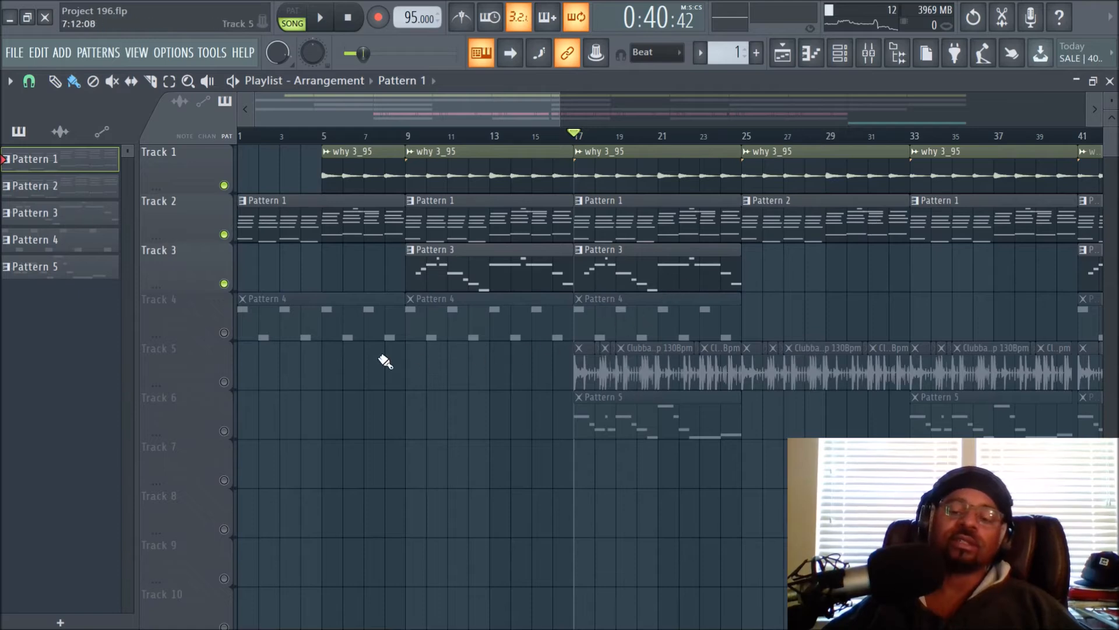
Unmute Track 4, select the Low Strings mixer track to view its effects, and return to the playlist.
left_click(224, 333)
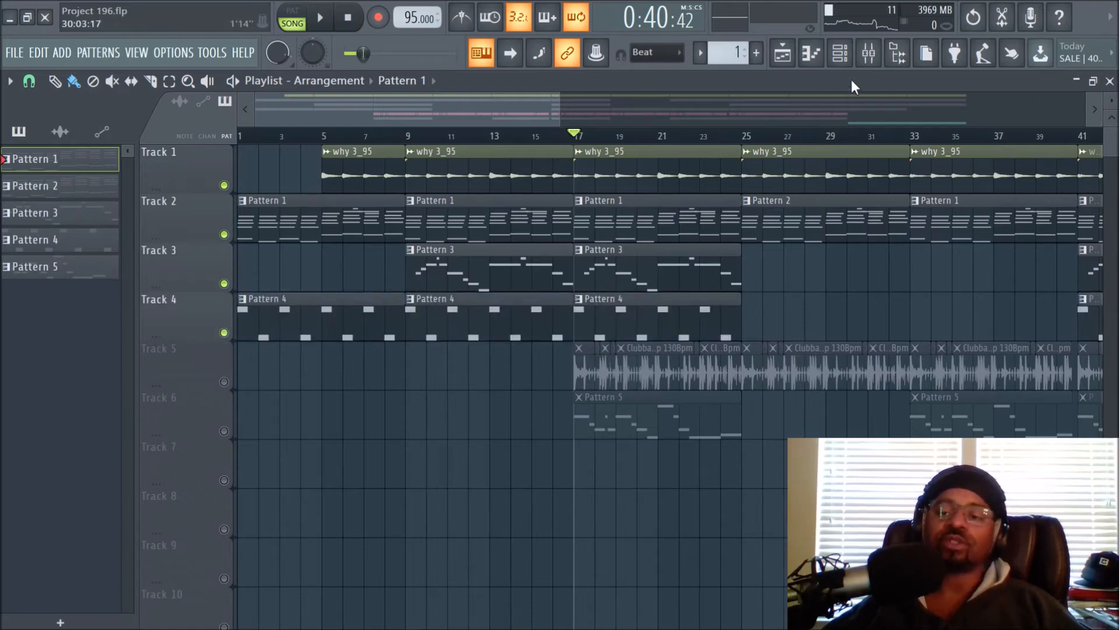
left_click(868, 53)
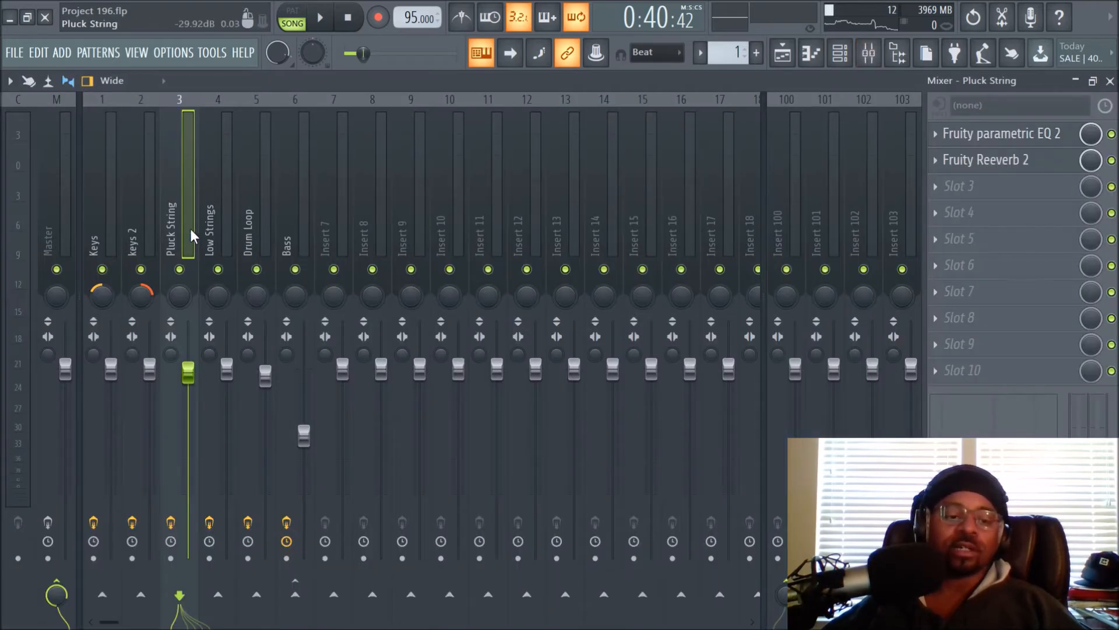
left_click(212, 242)
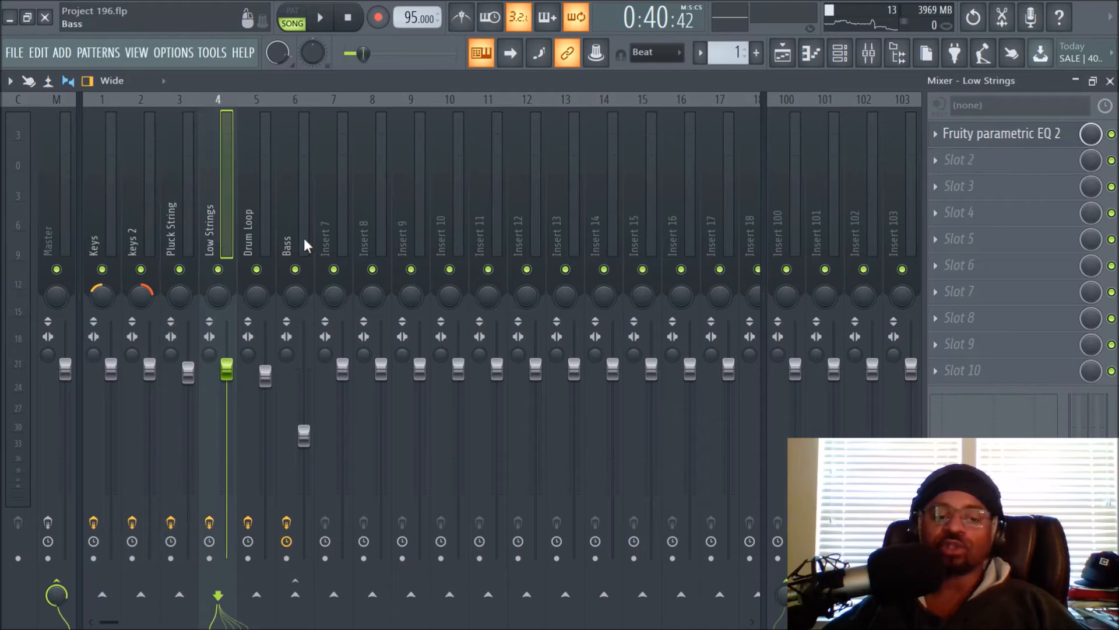
left_click(782, 53)
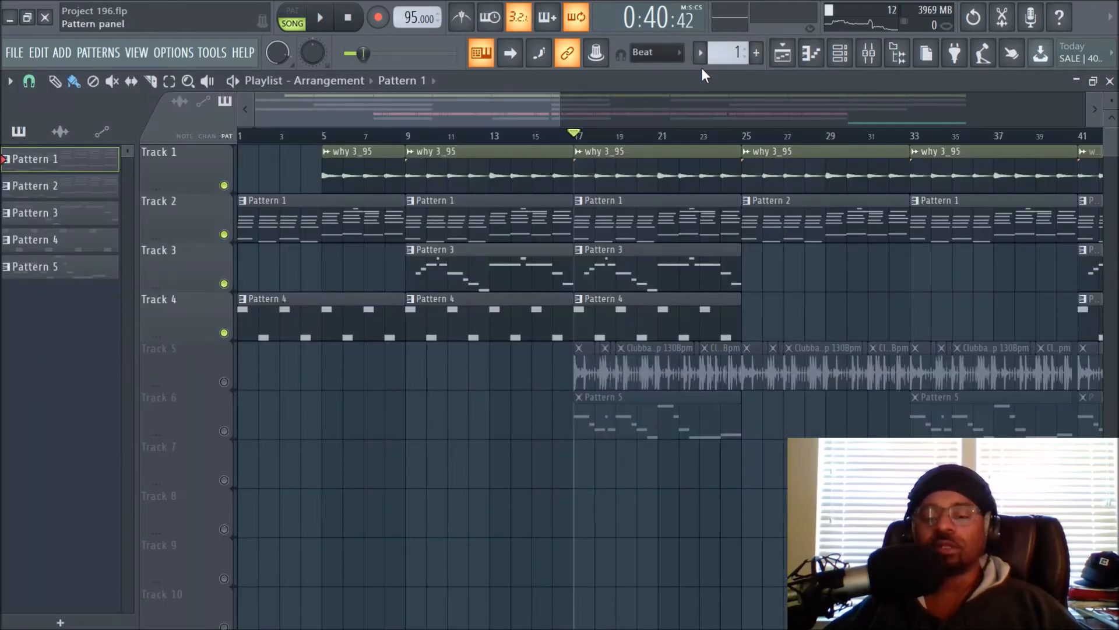
Play Tracks 1 to 4 from bar 17, solo Track 4 briefly, restore all tracks, and stop the song.
key("space")
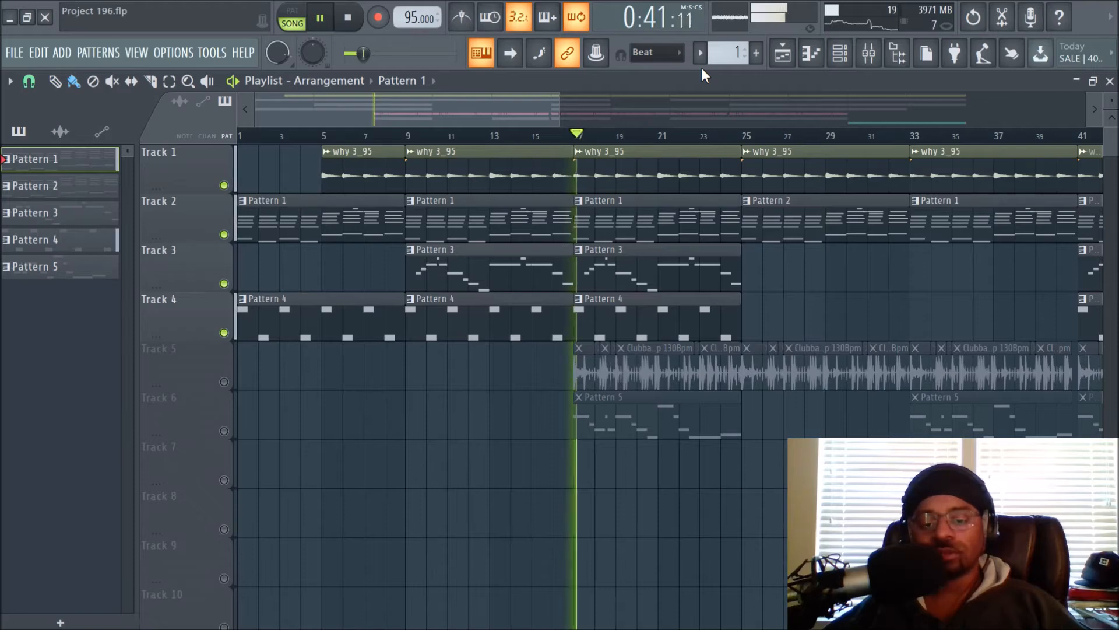
right_click(225, 332)
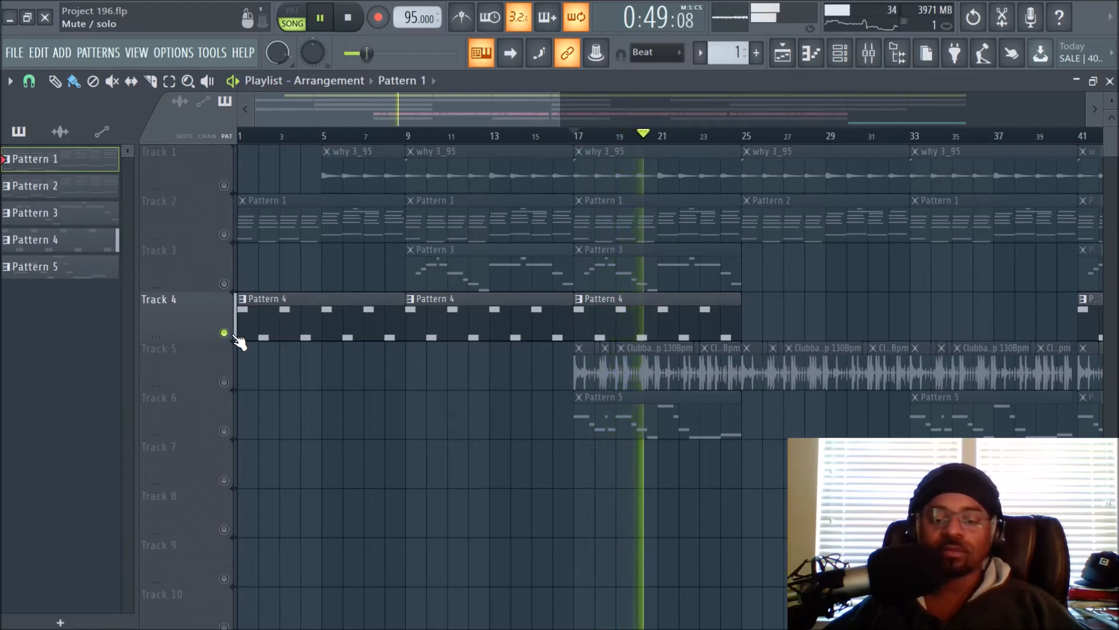
right_click(225, 332)
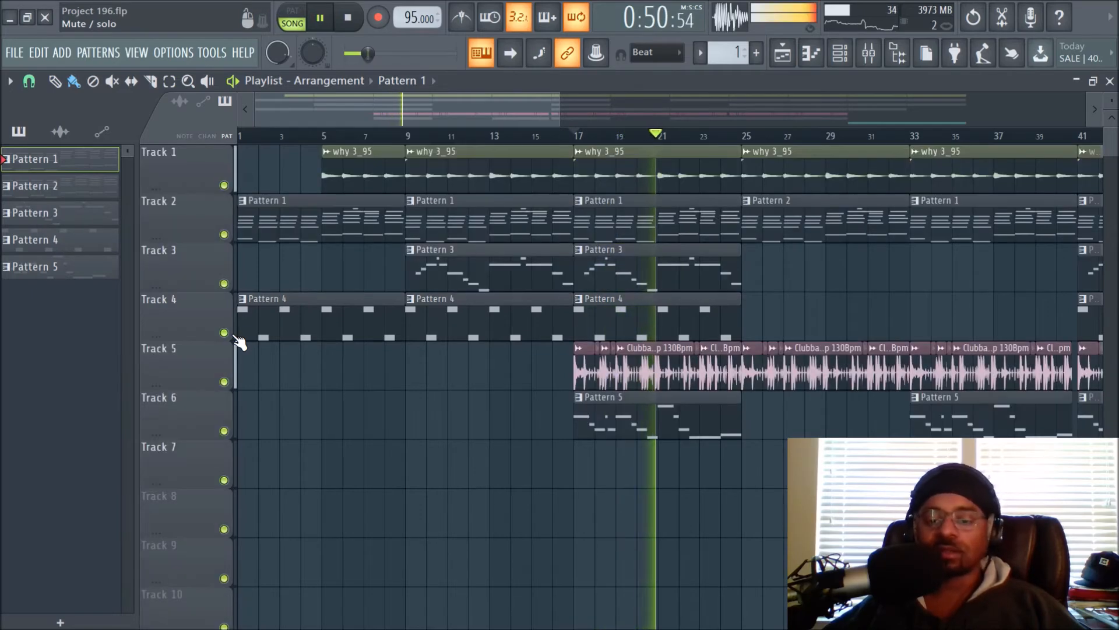
key("space")
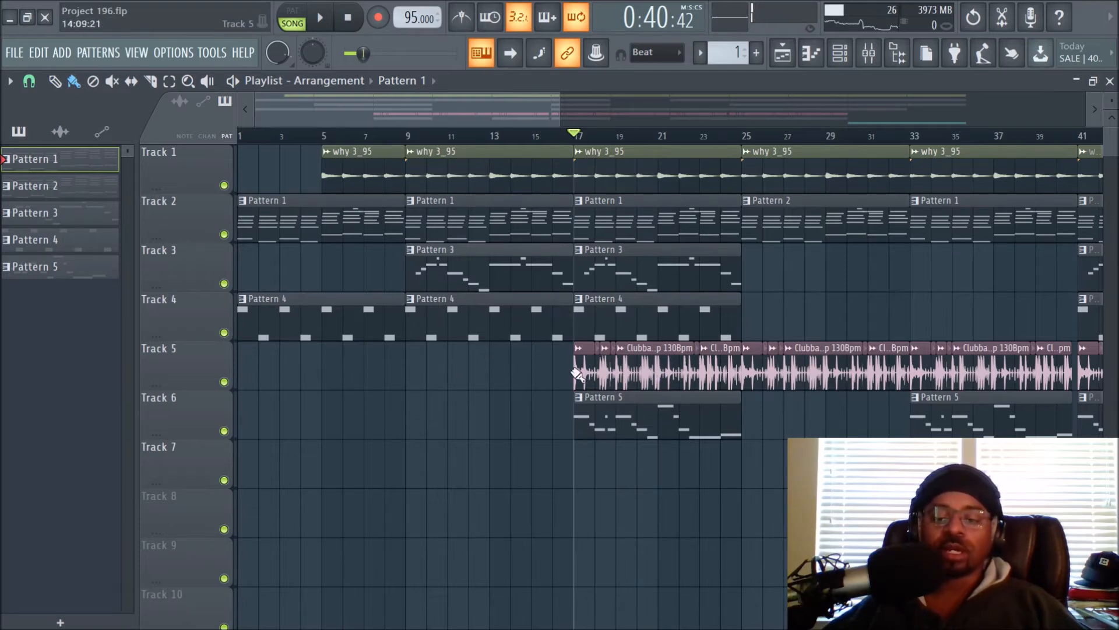
Examine the cut drum loop clips on Track 5 from bar 17 and view the playlist's snap options without changing them.
scroll(653, 147, "up", 3)
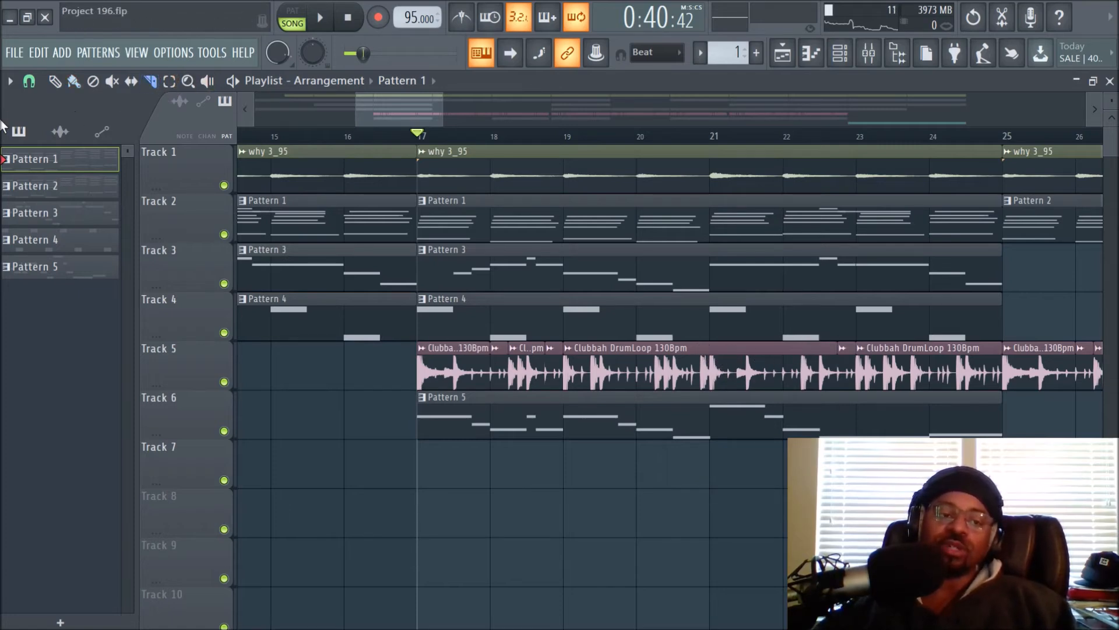
left_click(30, 82)
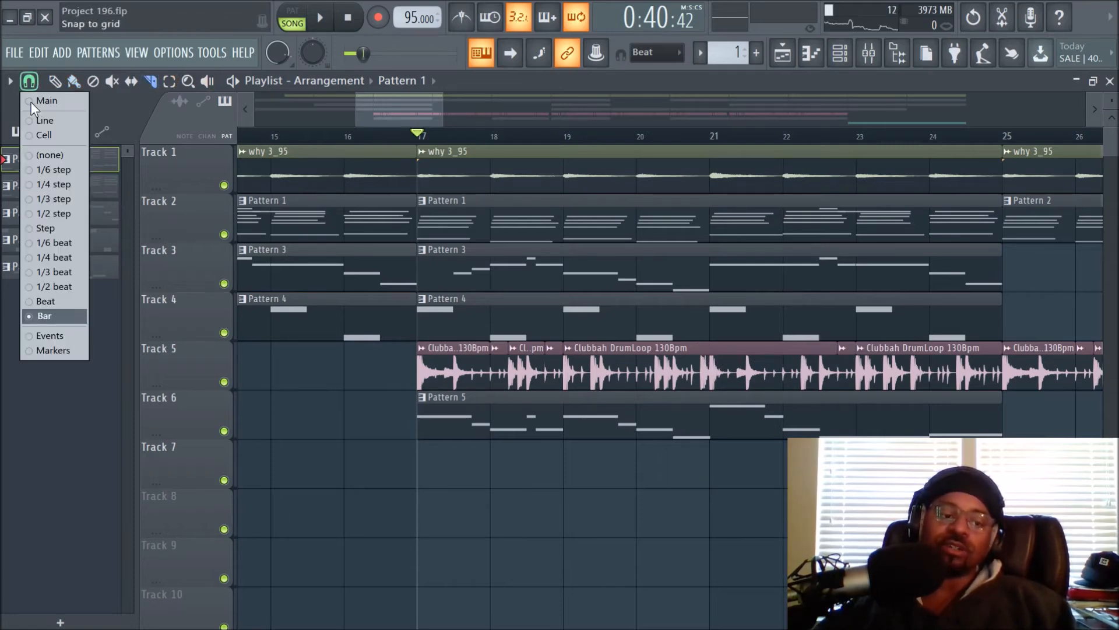
left_click(511, 529)
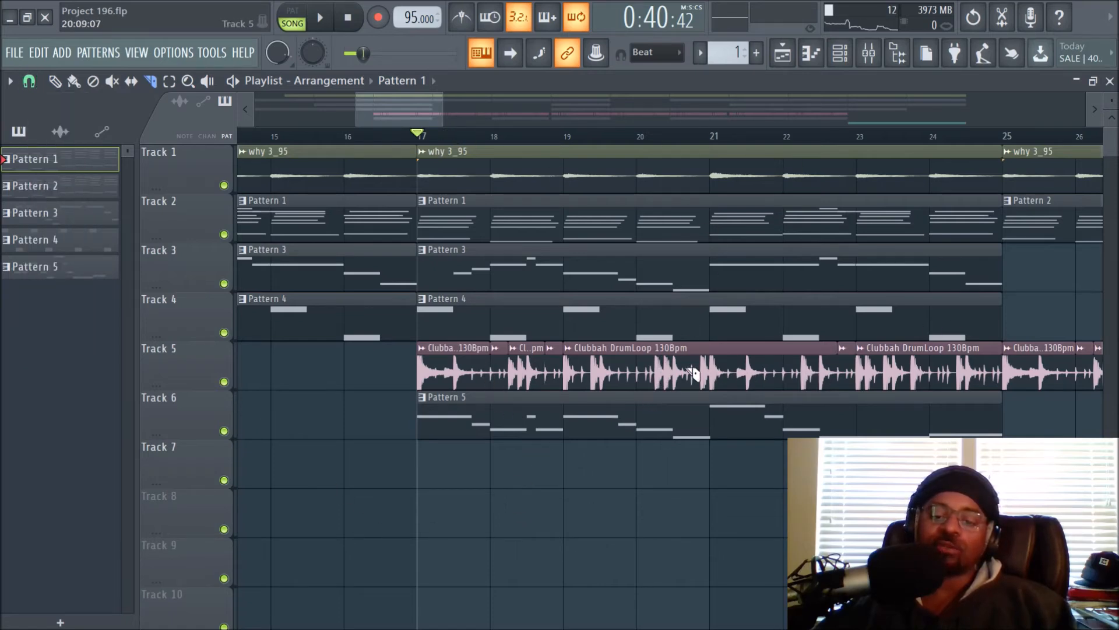
Choose a snap division for the playlist grid and pick up the short drum loop clip just after bar 18 on Track 5.
scroll(700, 142, "up", 3)
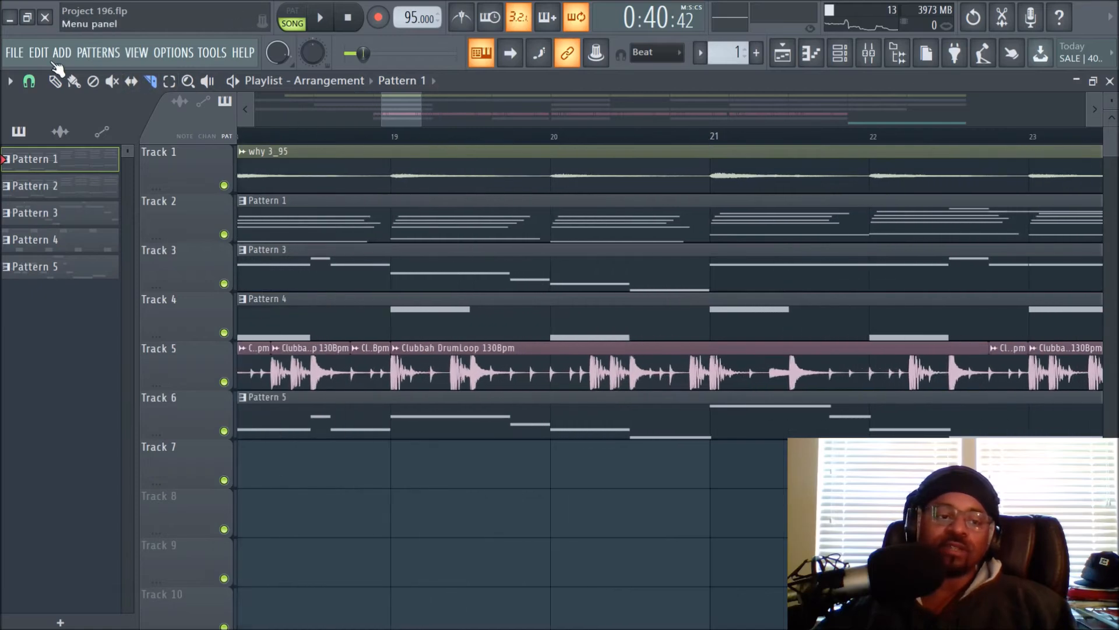
left_click(32, 82)
left_click(56, 257)
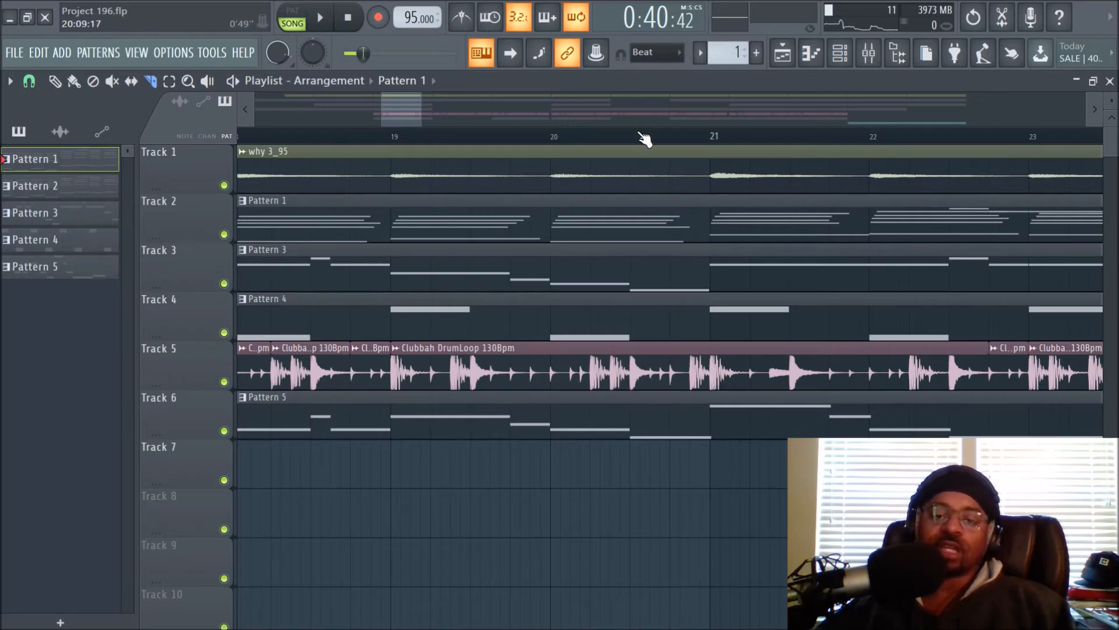
scroll(644, 138, "down", 3)
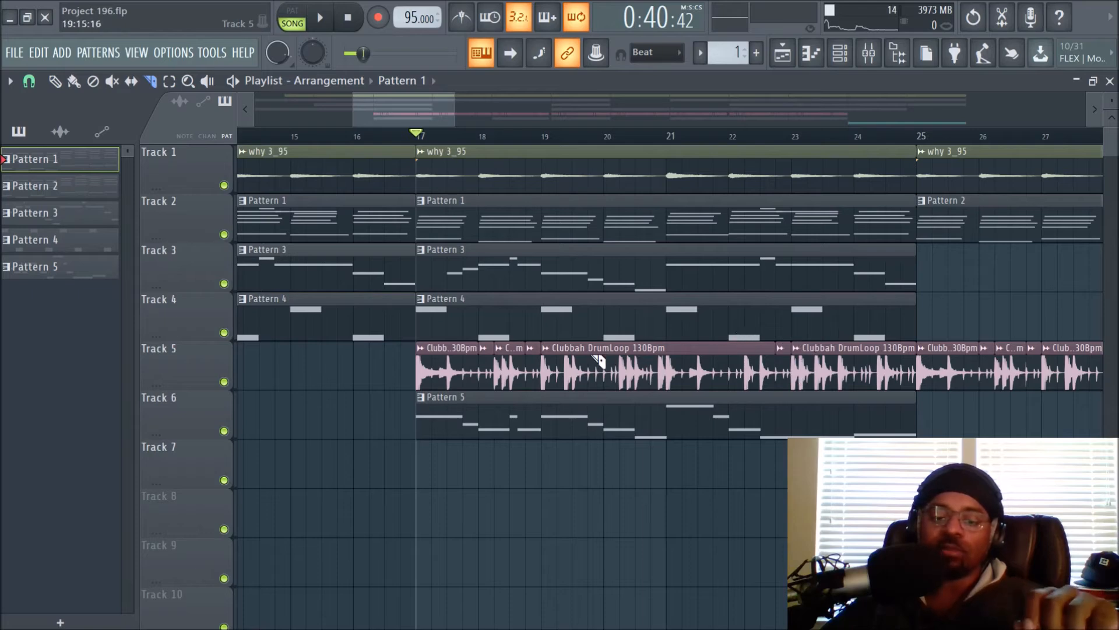
left_click(512, 373)
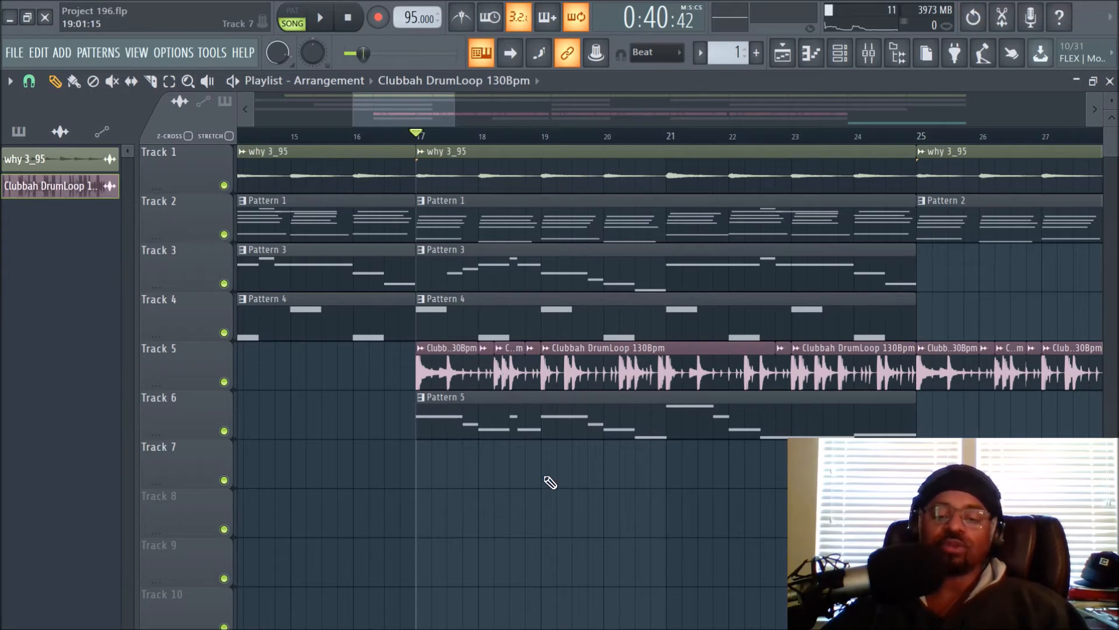
Mute Track 6, play the song from bar 17, and inspect Fruity parametric EQ 2 on the Drum Loop mixer track before stopping playback.
left_click(224, 431)
key("space")
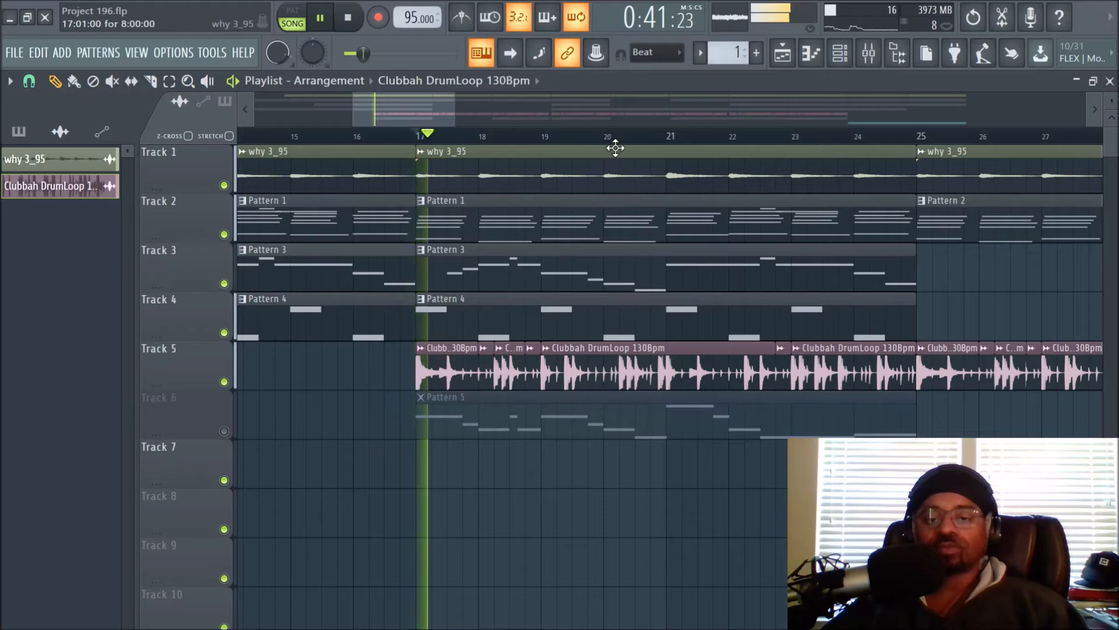
scroll(619, 143, "down", 3)
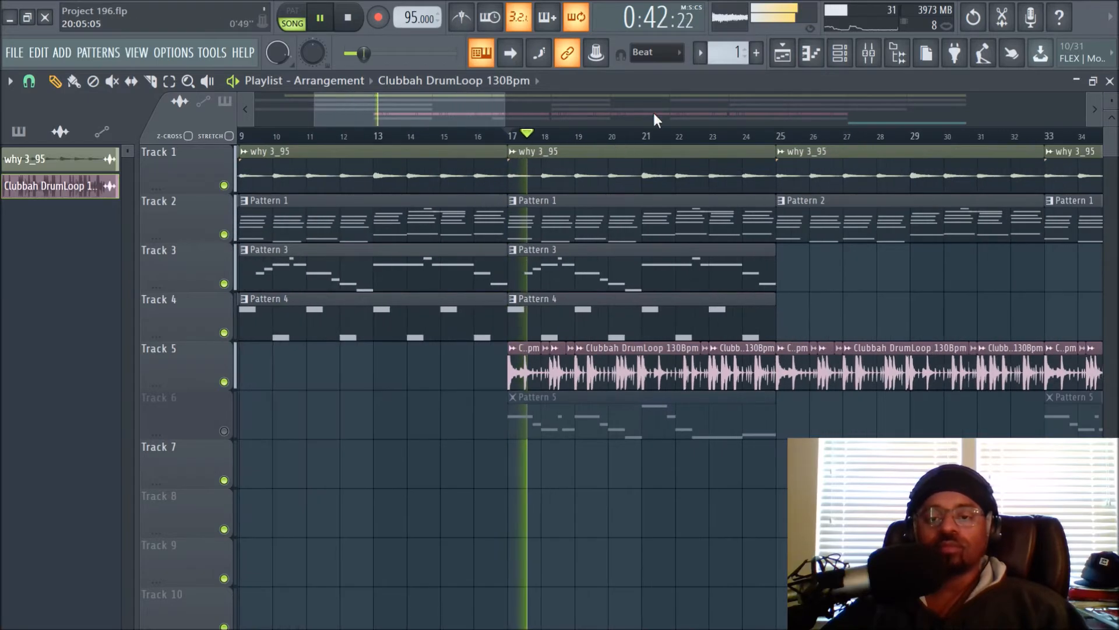
left_click(867, 58)
left_click(259, 204)
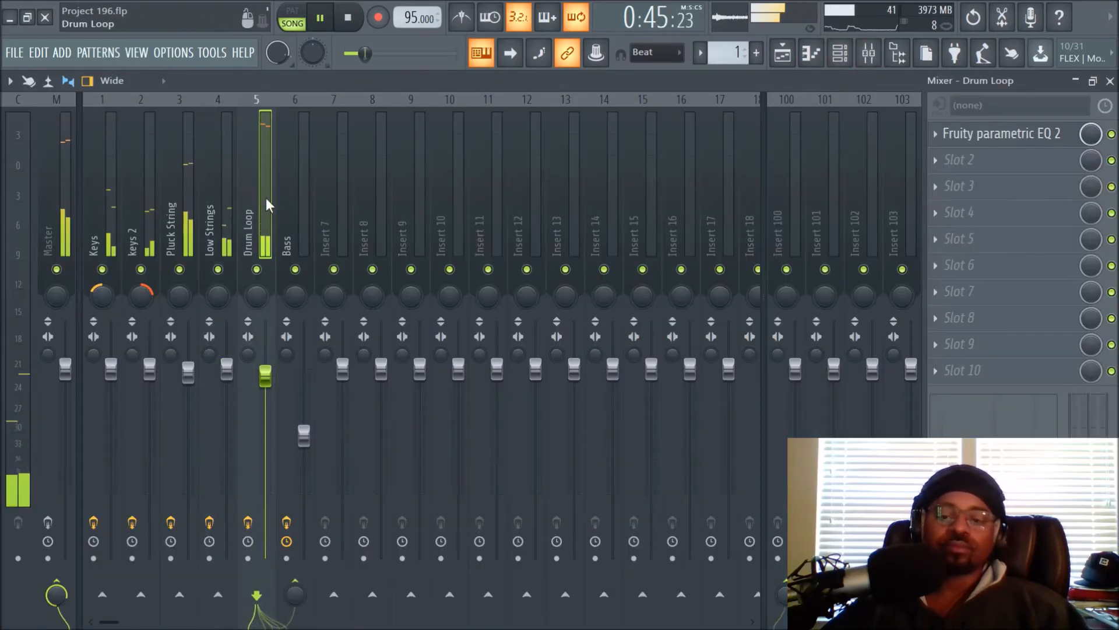
left_click(991, 134)
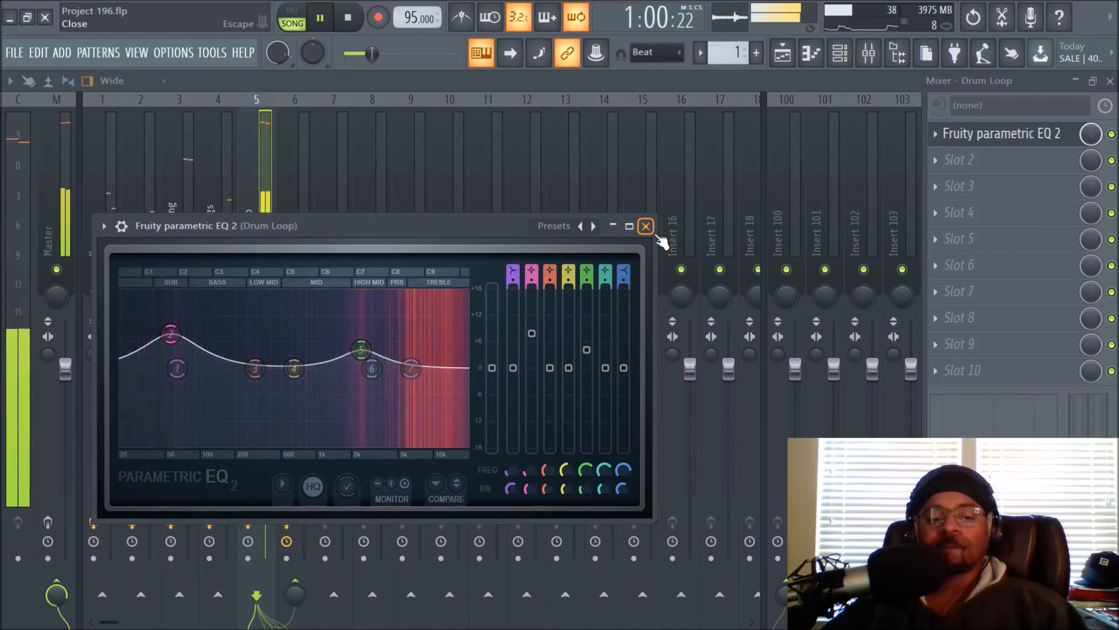
key("space")
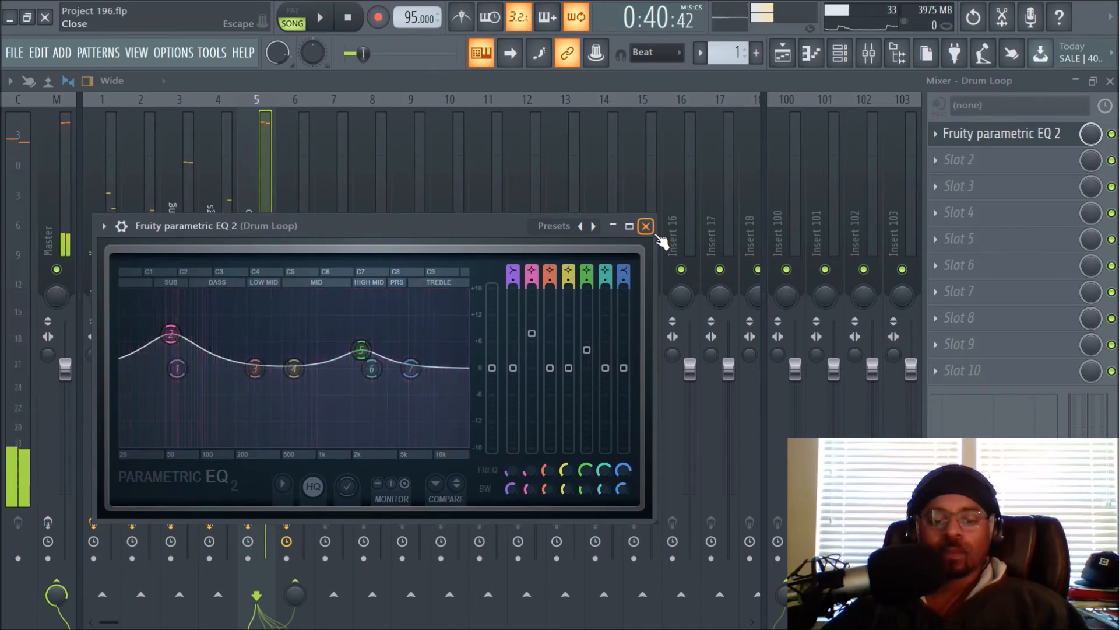
left_click_drag(487, 233, 633, 225)
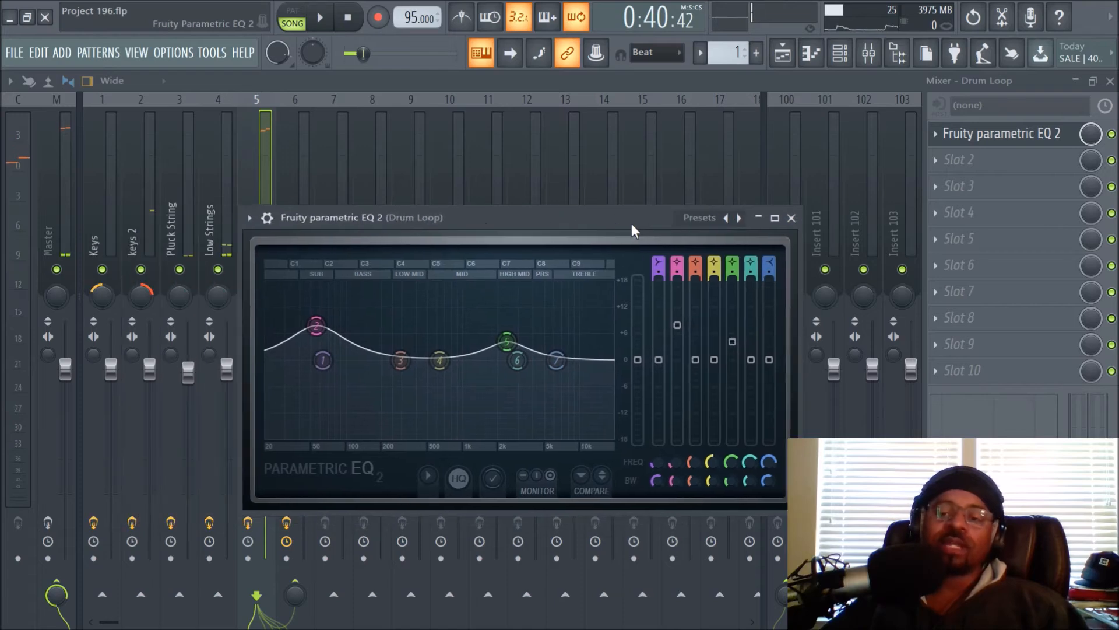
Switch briefly to the playlist, reopen the Drum Loop track's Fruity parametric EQ 2 in the mixer to review its curve, and close it.
left_click(782, 58)
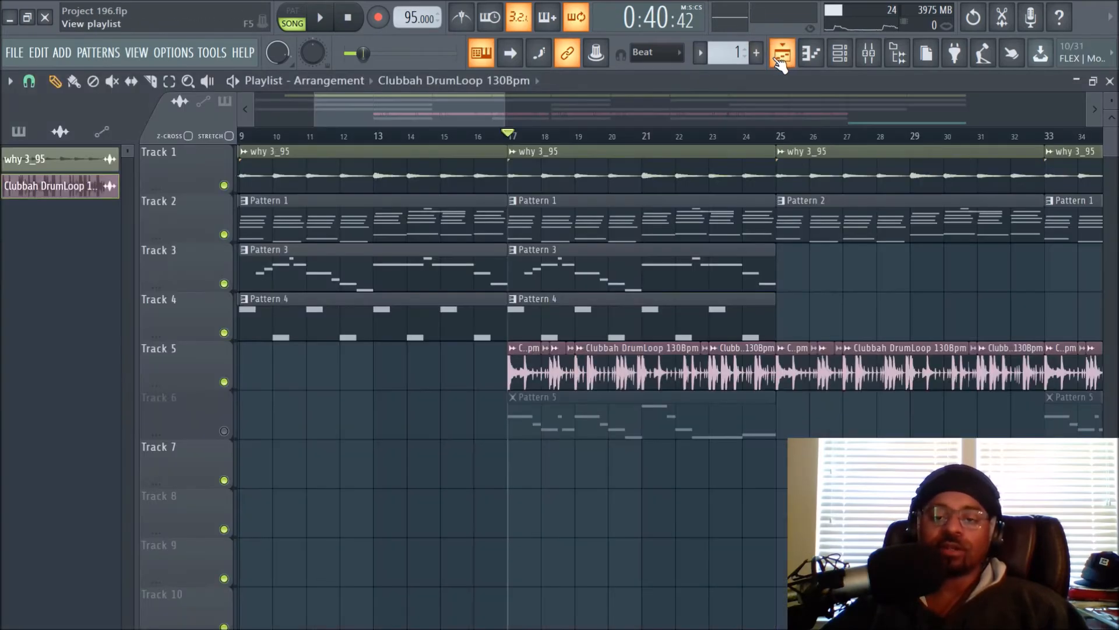
left_click(869, 54)
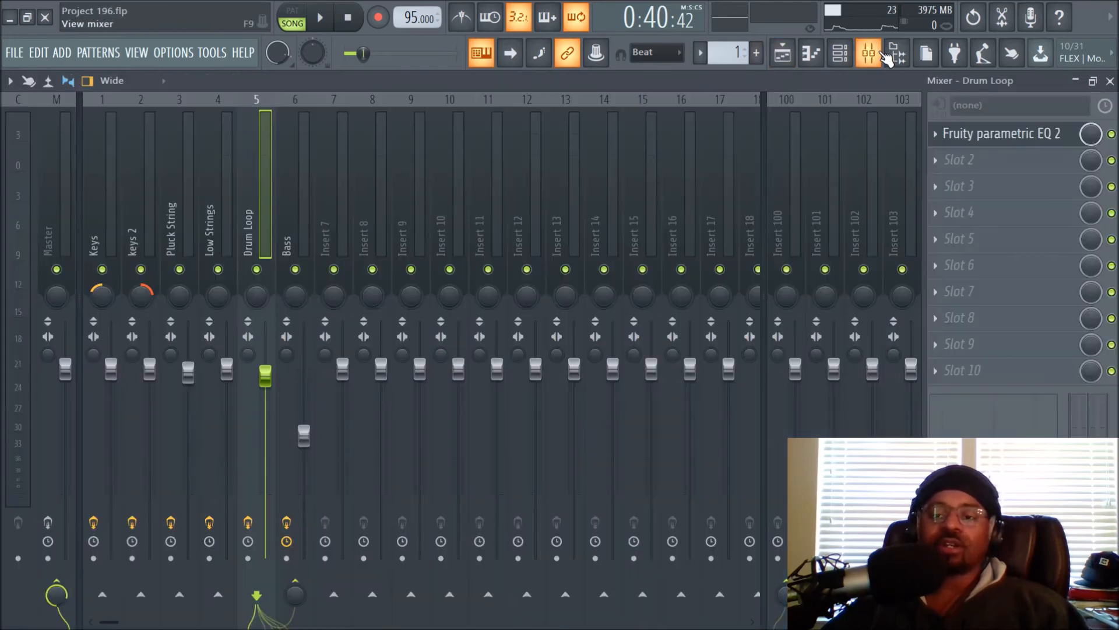
left_click(996, 140)
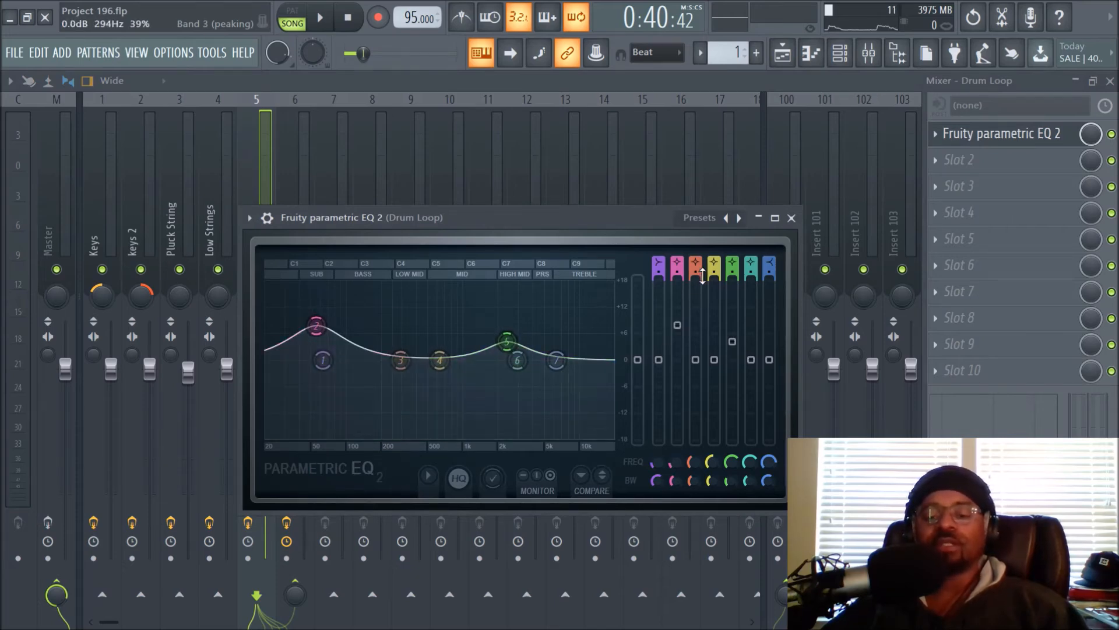
left_click(791, 218)
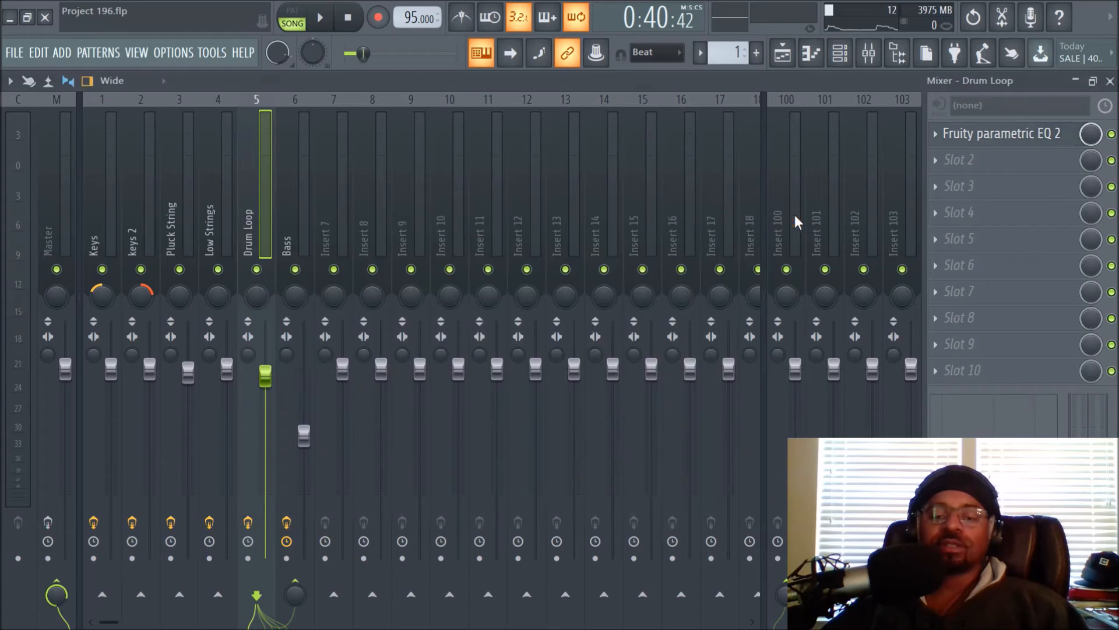
Solo the Drum Loop mixer track and compare its playback with Fruity parametric EQ 2 bypassed and enabled.
right_click(256, 269)
left_click(1112, 134)
key("space")
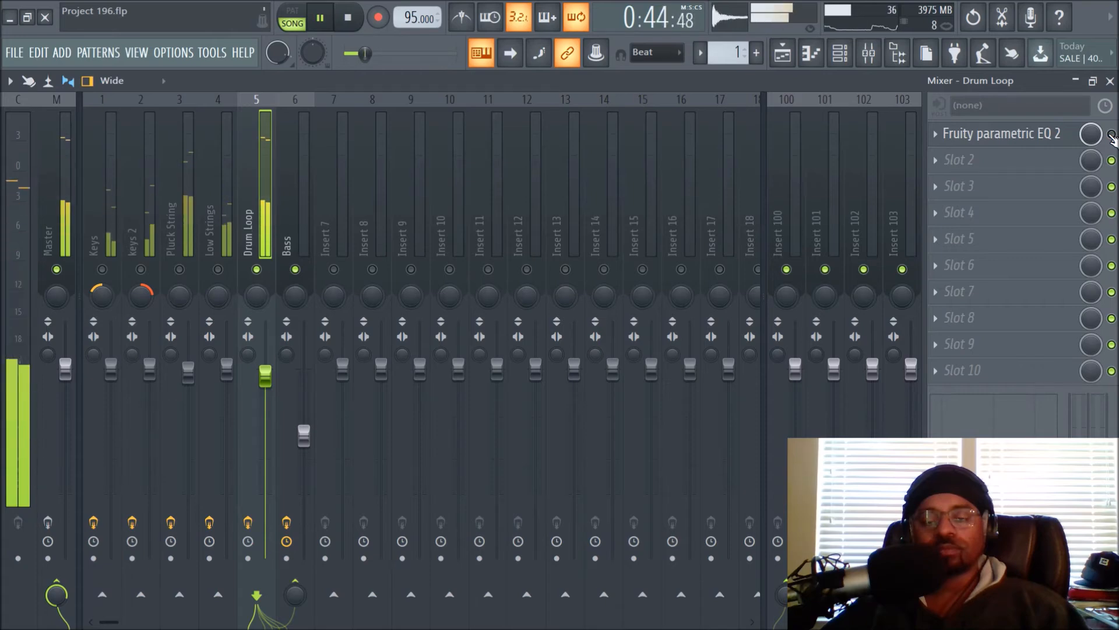
key("space")
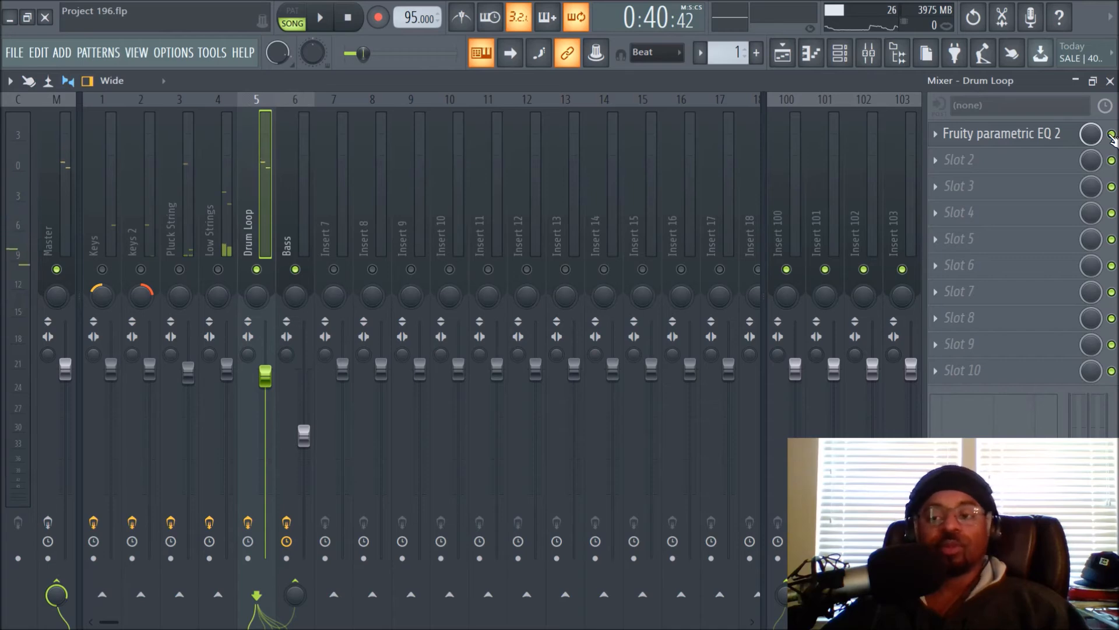
key("space")
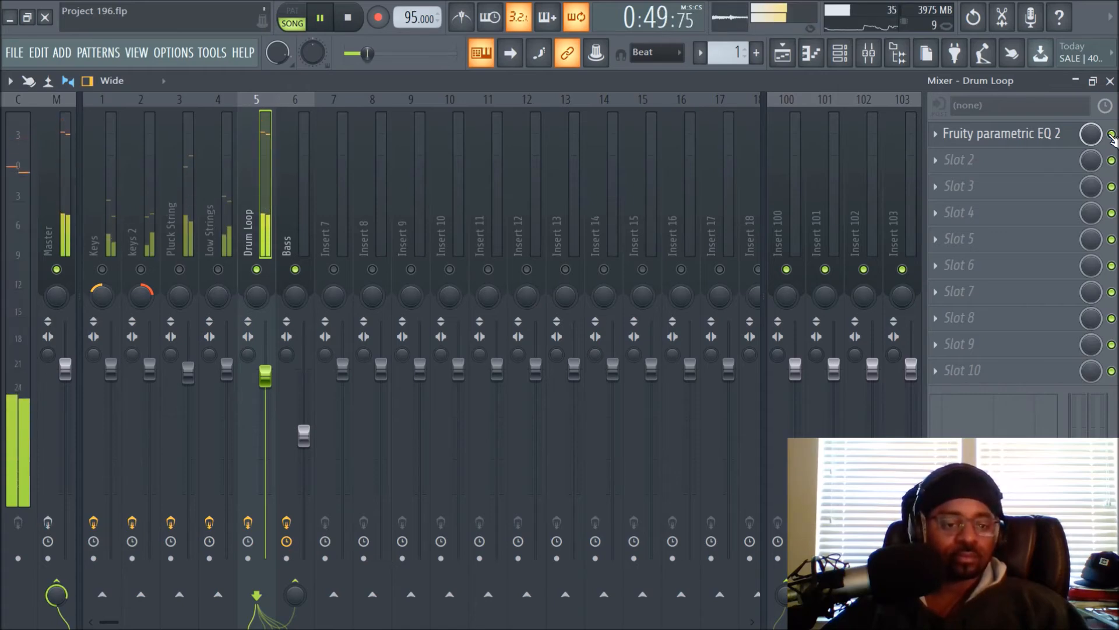
key("space")
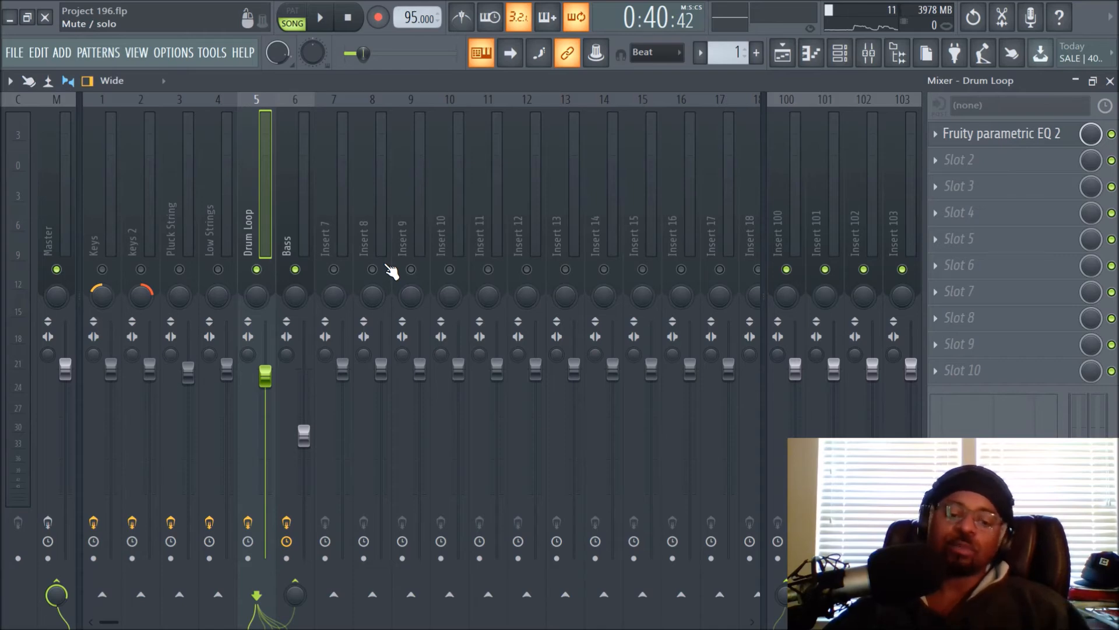
Return to the playlist, unmute Track 6, and select its Pattern 5 clip at bar 17.
left_click(784, 69)
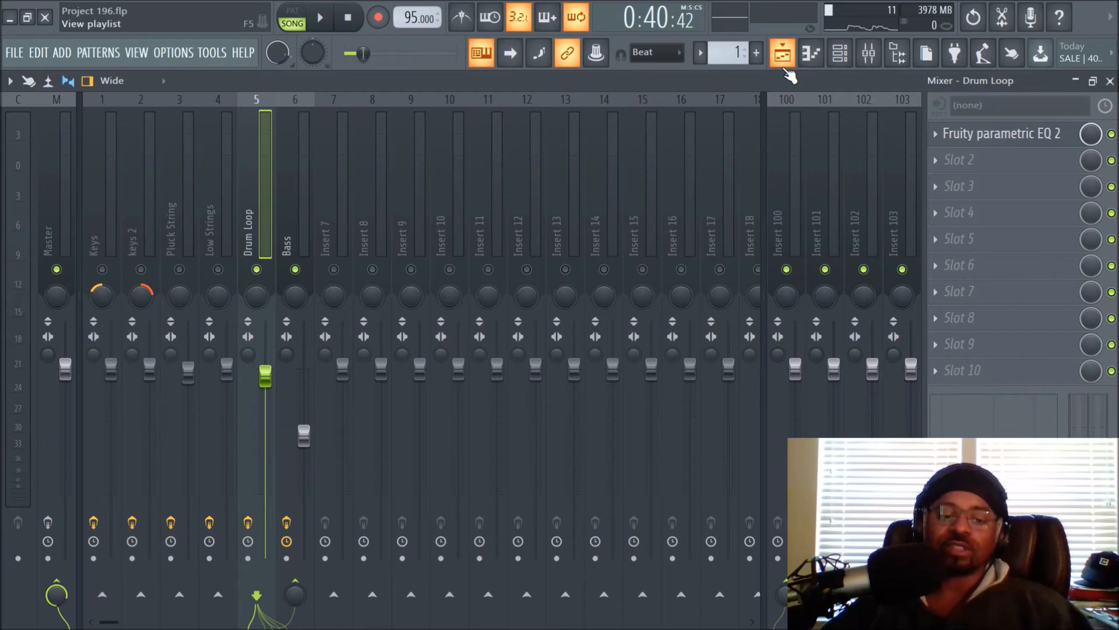
left_click(785, 65)
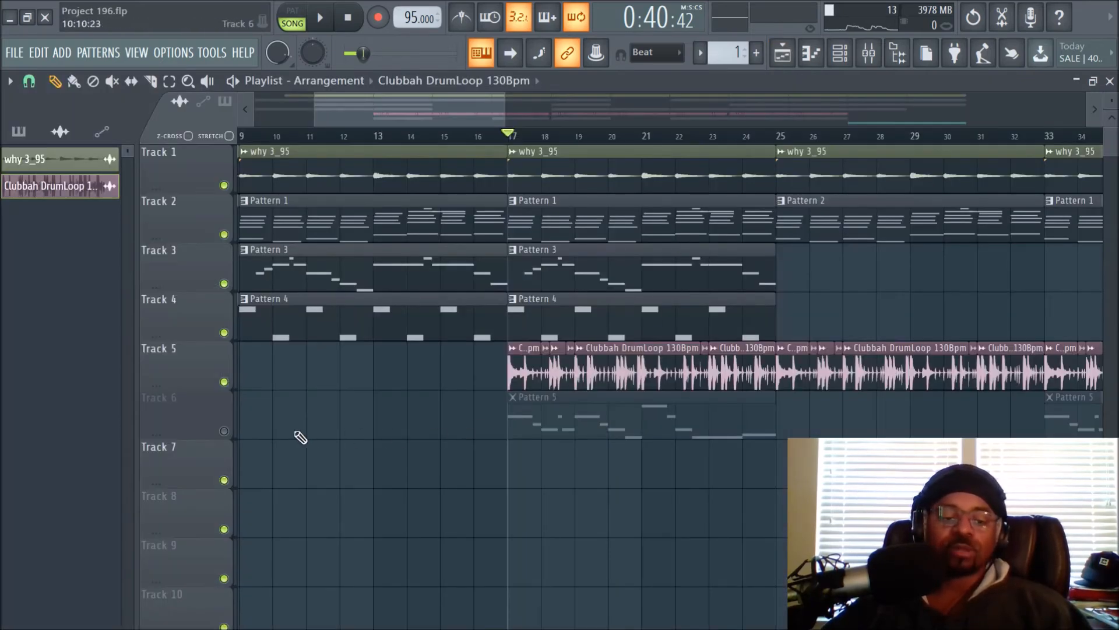
left_click(224, 431)
left_click(532, 419)
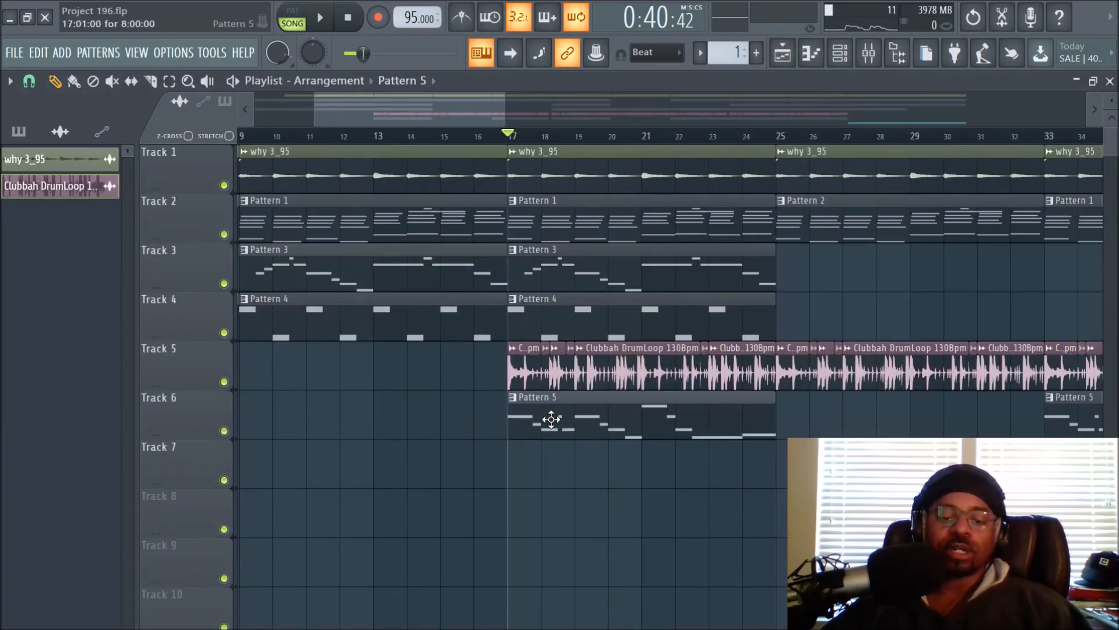
Open the 3x Osc bass channel from the channel rack to review its oscillator settings, and return to the playlist.
left_click(840, 53)
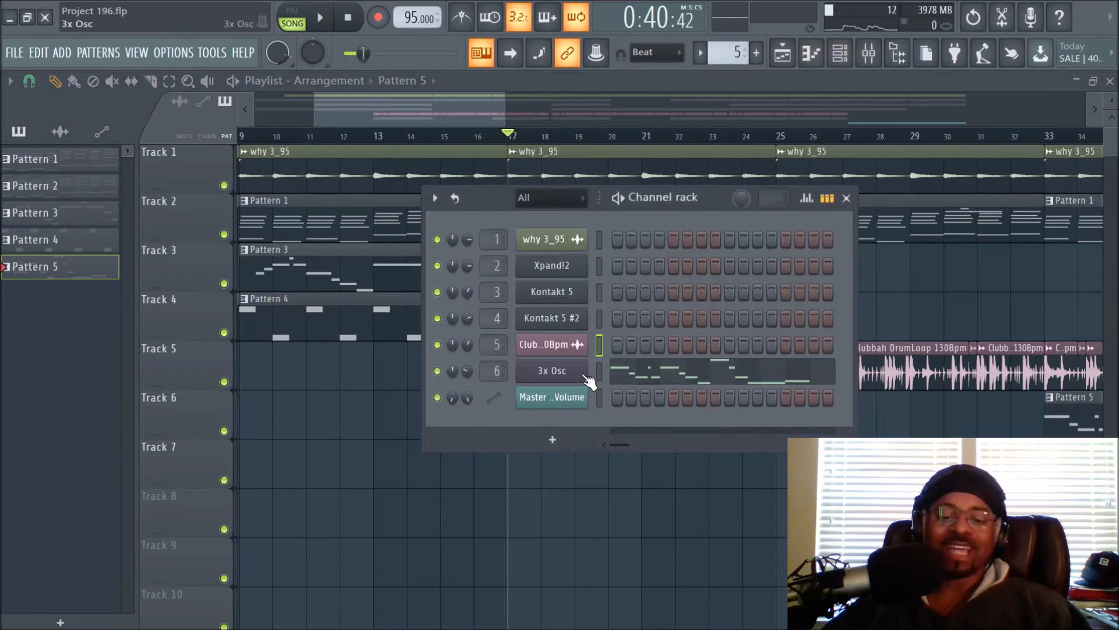
left_click(567, 376)
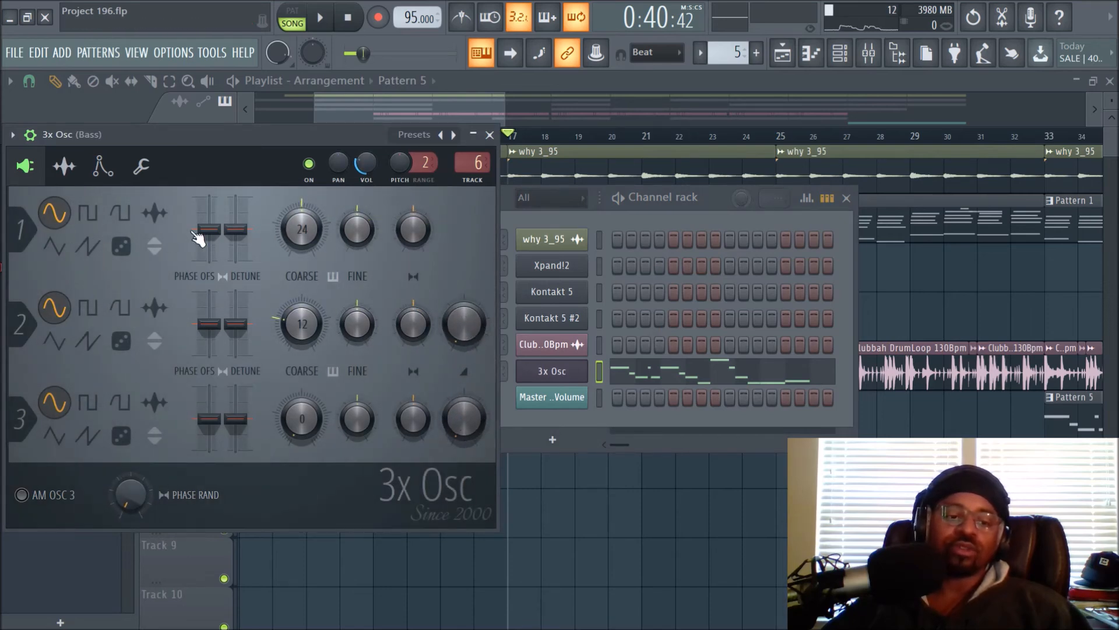
left_click_drag(212, 134, 318, 133)
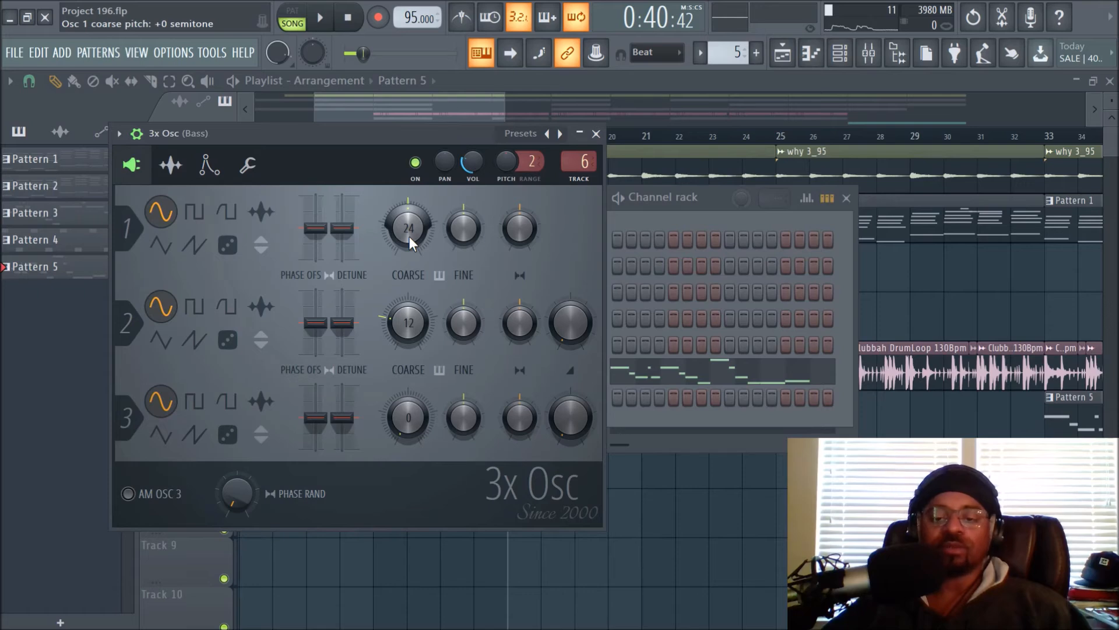
left_click(685, 491)
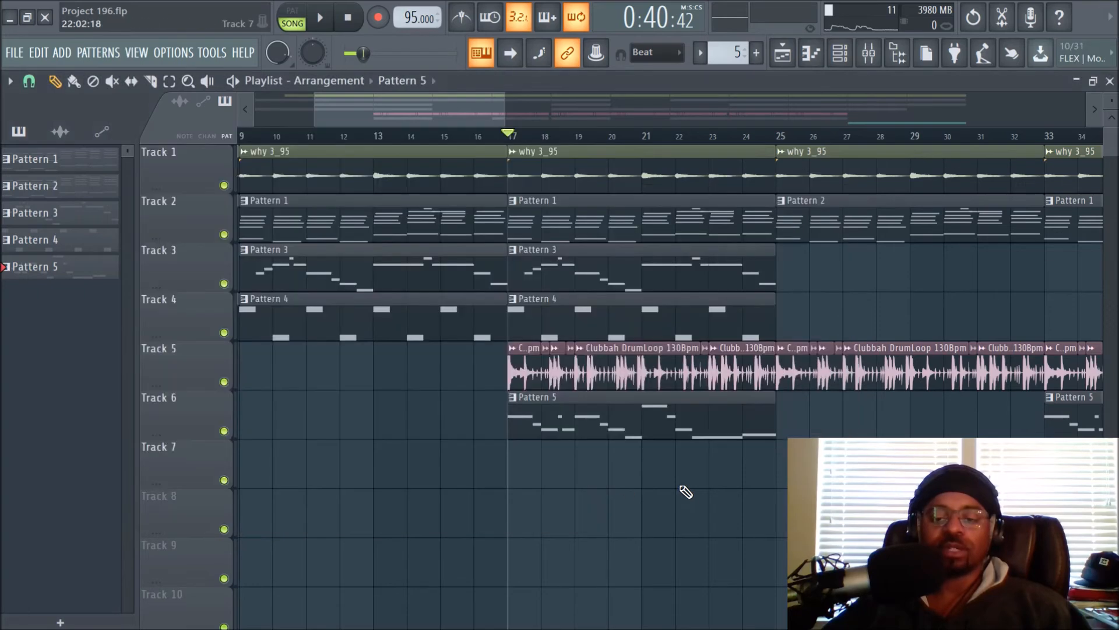
Solo Track 6 and play it from bar 17 while reviewing the 3x Osc polyphony and root note settings, then stop and close the instrument.
right_click(224, 431)
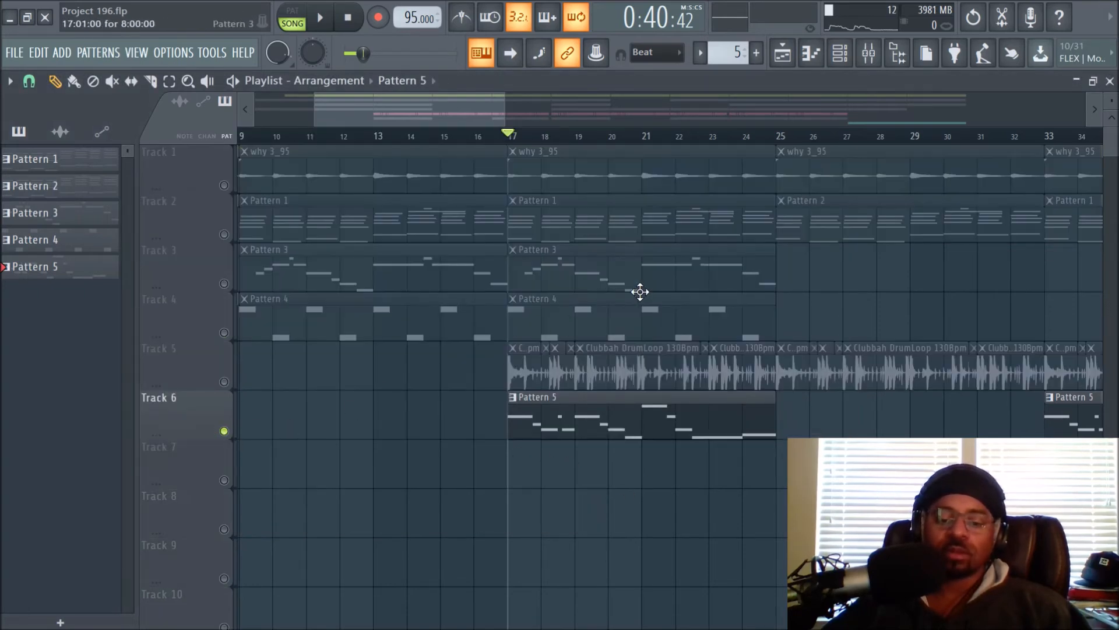
key("space")
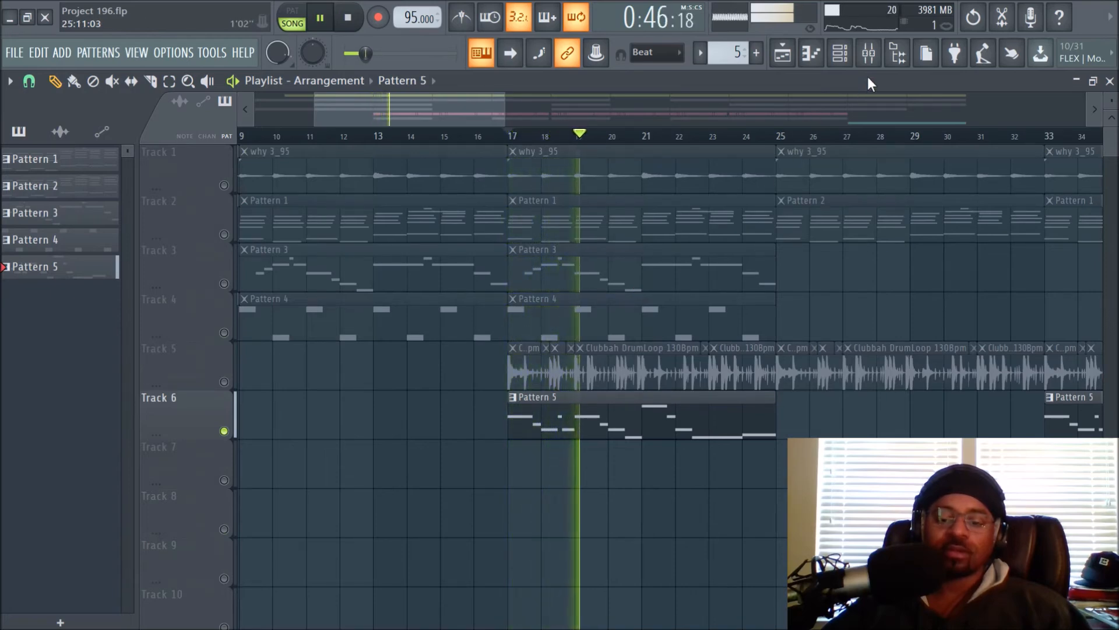
left_click(839, 53)
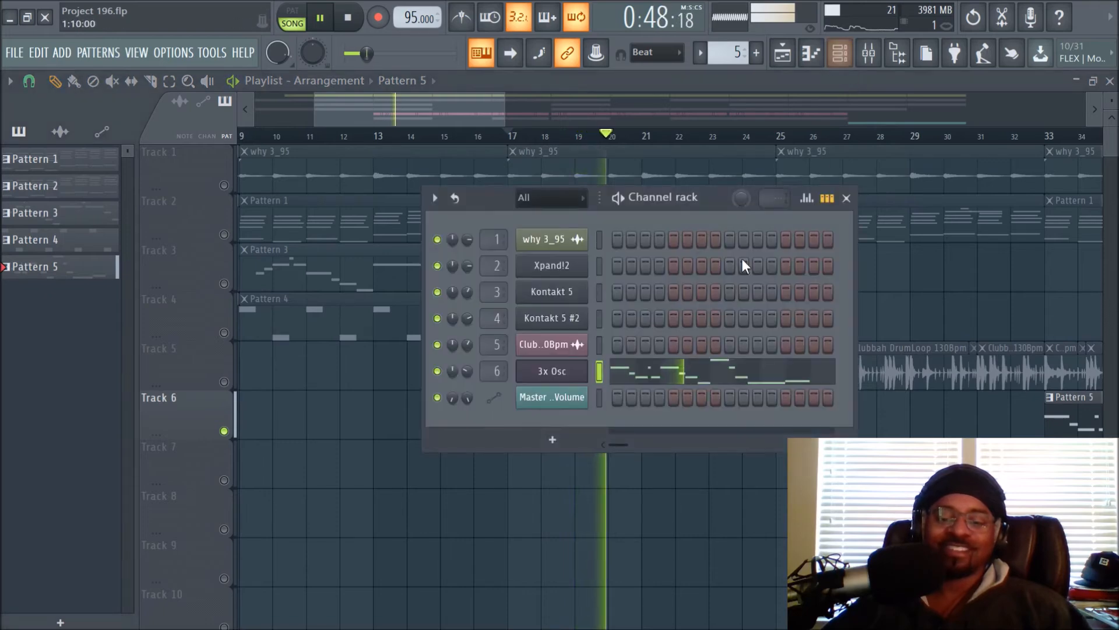
left_click(585, 371)
left_click(247, 165)
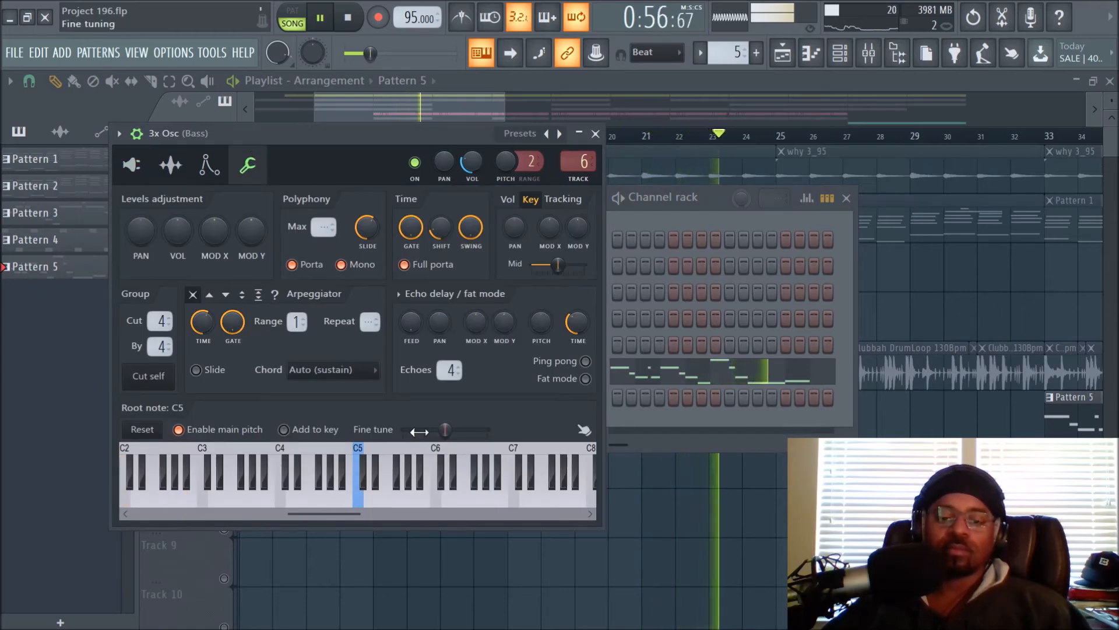
key("space")
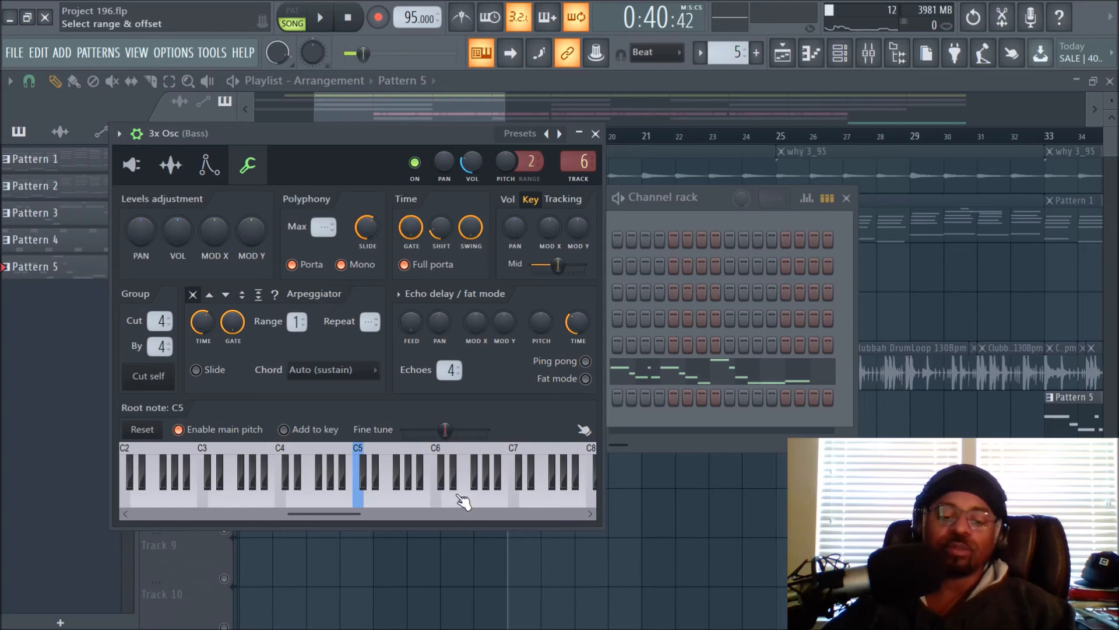
left_click_drag(408, 498, 179, 494)
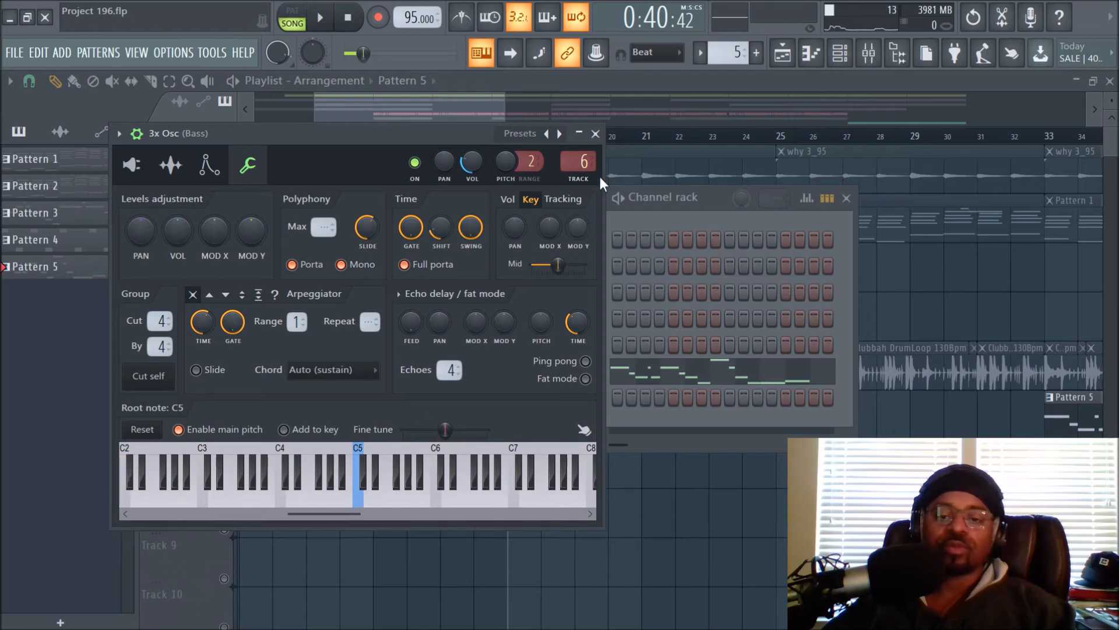
left_click(596, 134)
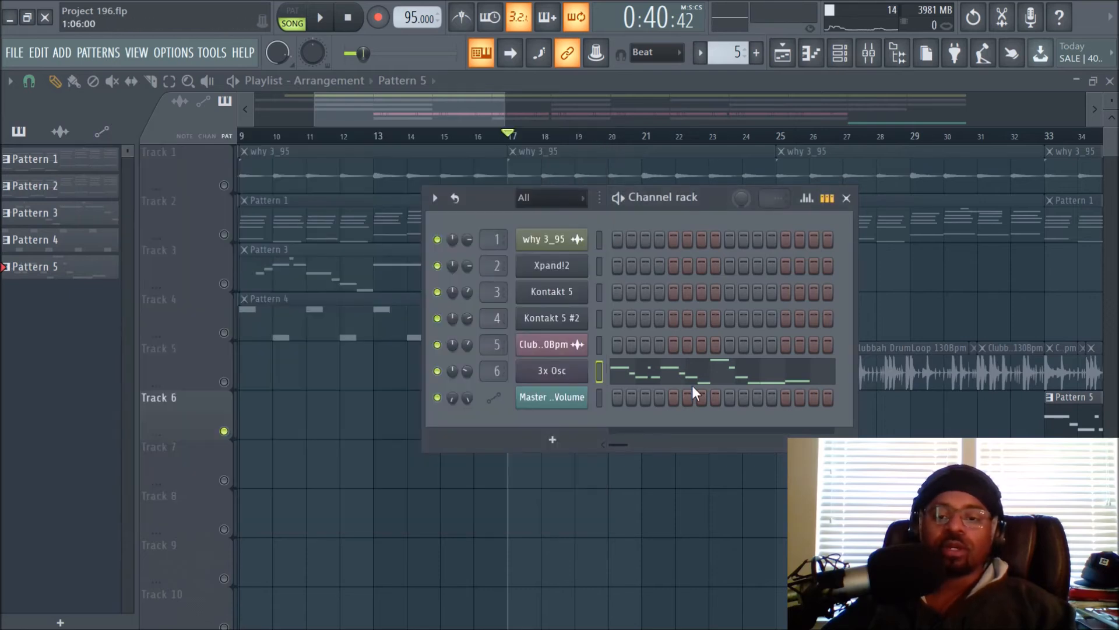
View the effects chain on the Bass mixer track and return to the playlist's arrangement overview.
left_click(870, 54)
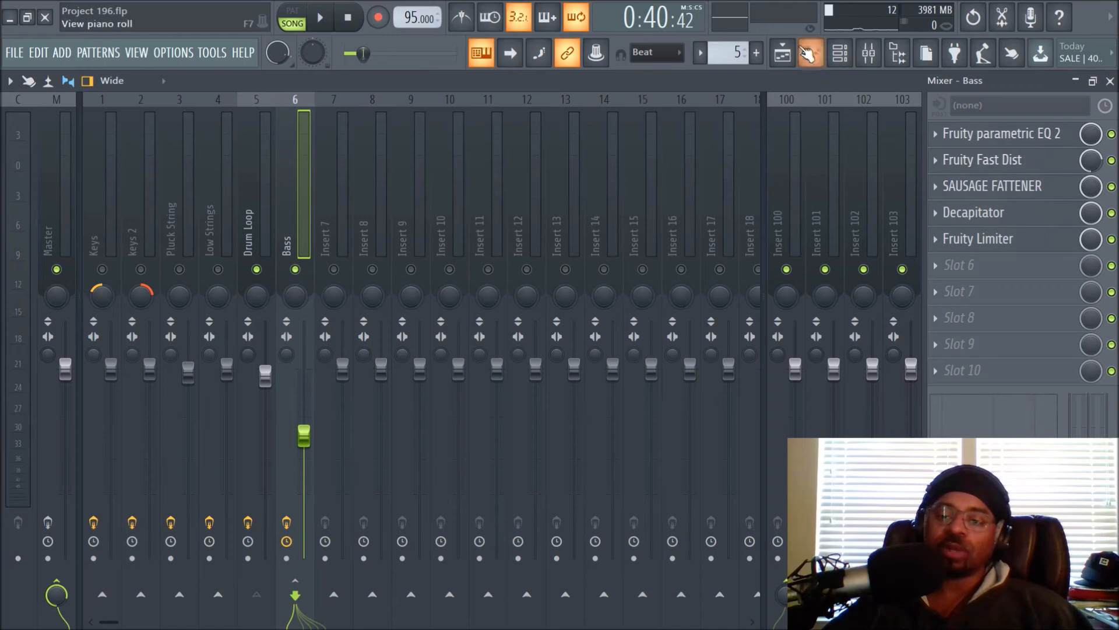
left_click(783, 54)
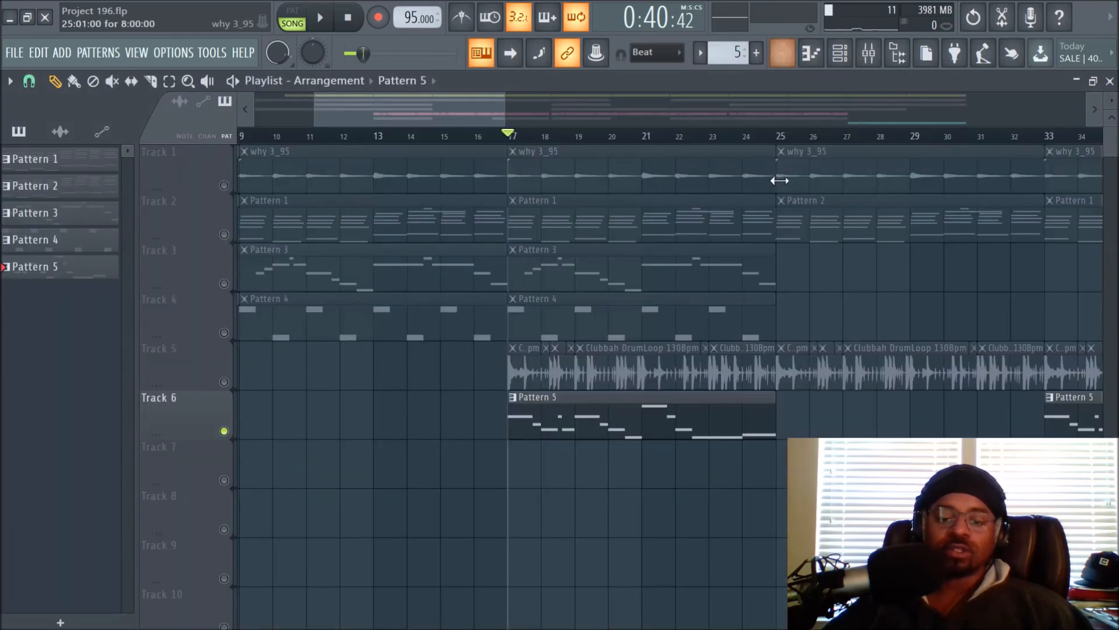
scroll(742, 143, "down", 5)
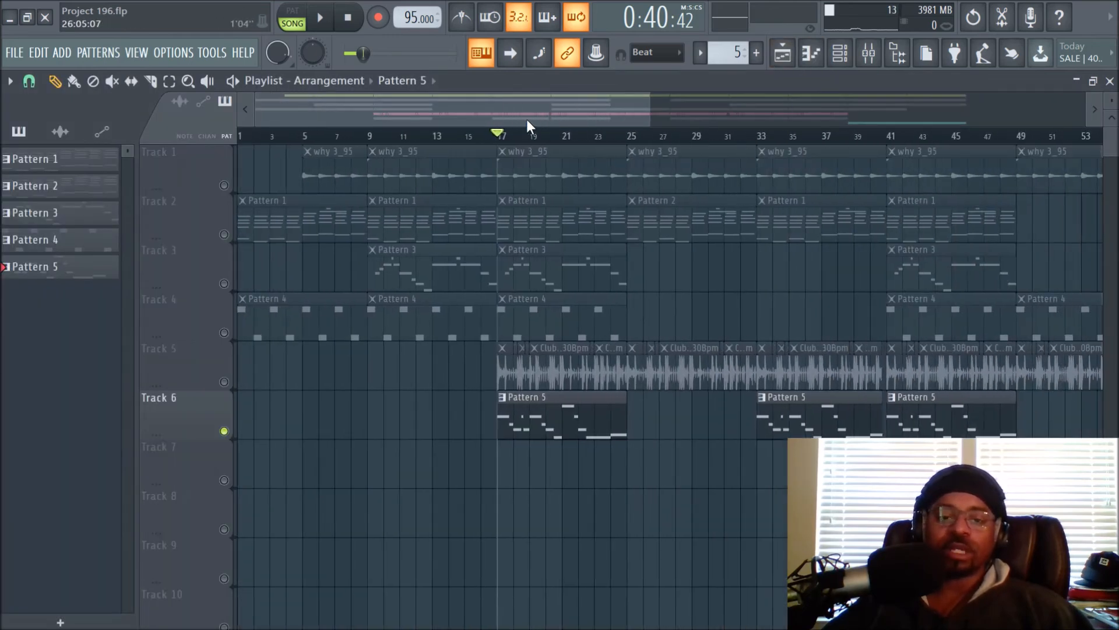
Bring all playlist tracks back from the Track 6 solo and reset the song position to the start.
right_click(223, 186)
right_click(224, 185)
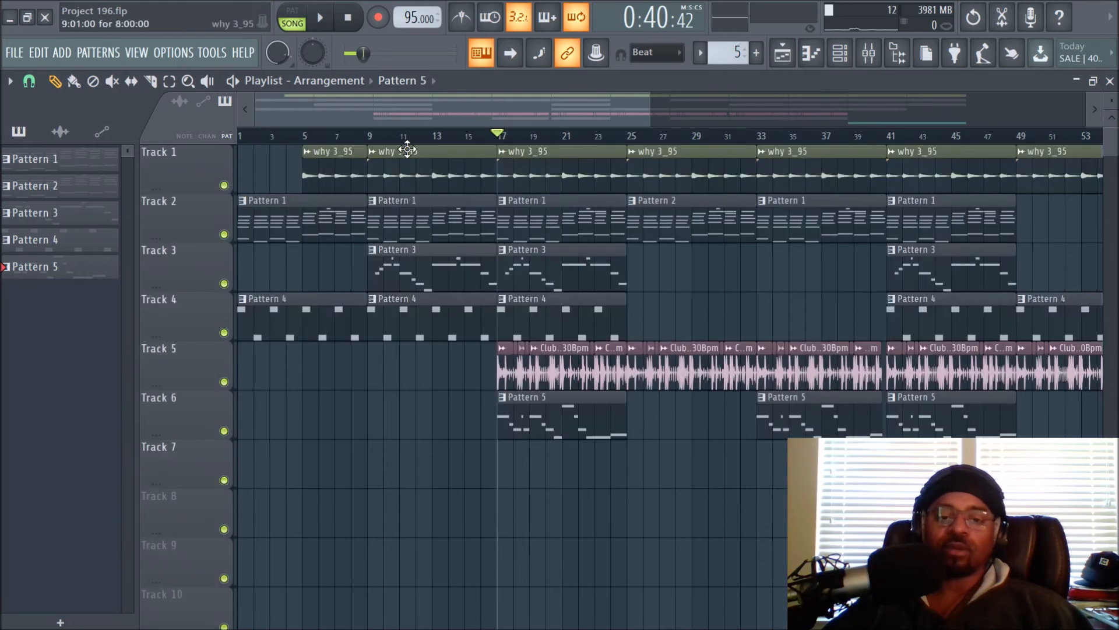
left_click(361, 28)
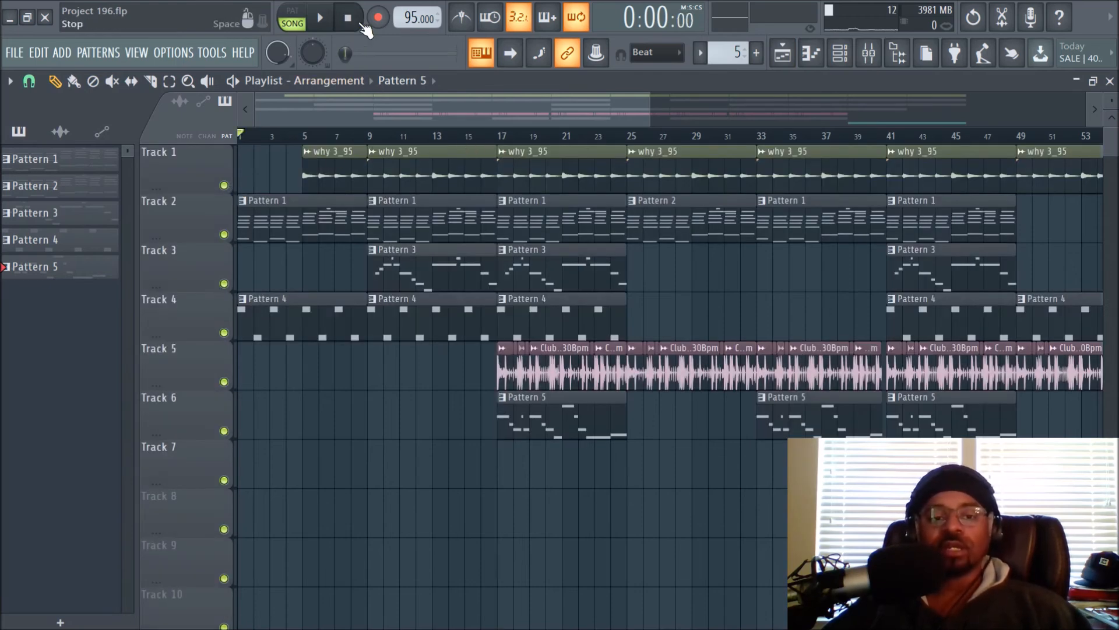
scroll(542, 142, "down", 2)
scroll(542, 142, "down", 3)
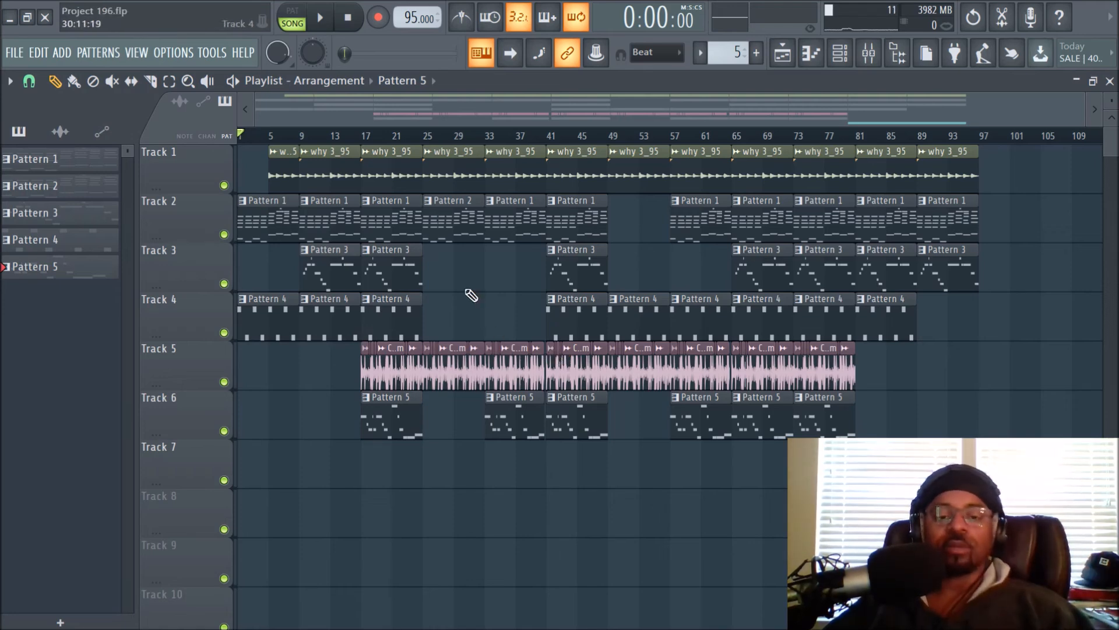
scroll(573, 140, "up", 3)
left_click_drag(560, 112, 279, 96)
scroll(415, 149, "down", 3)
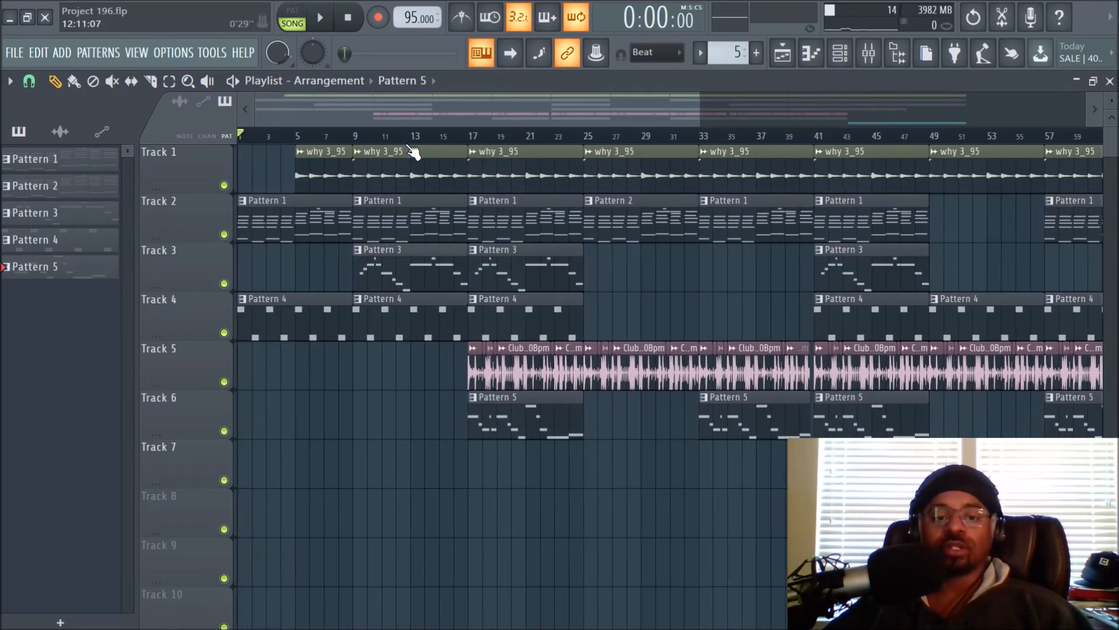
scroll(551, 144, "down", 2)
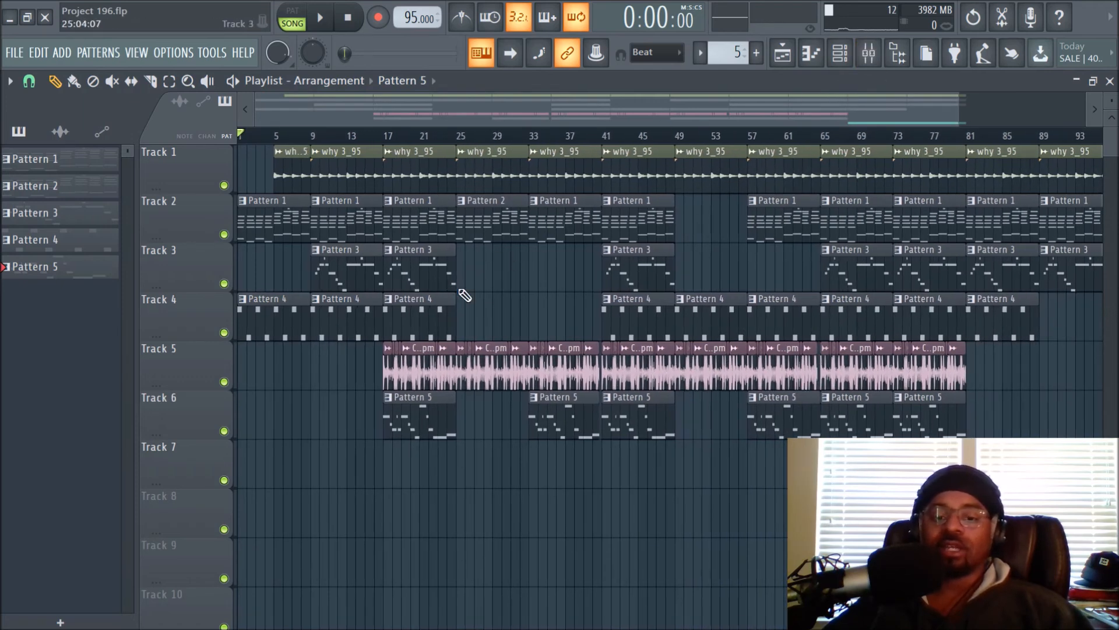
Re-enable all muted mixer tracks, including Keys, Keys 2, Pluck String and Low Strings, and return to the playlist.
left_click(869, 53)
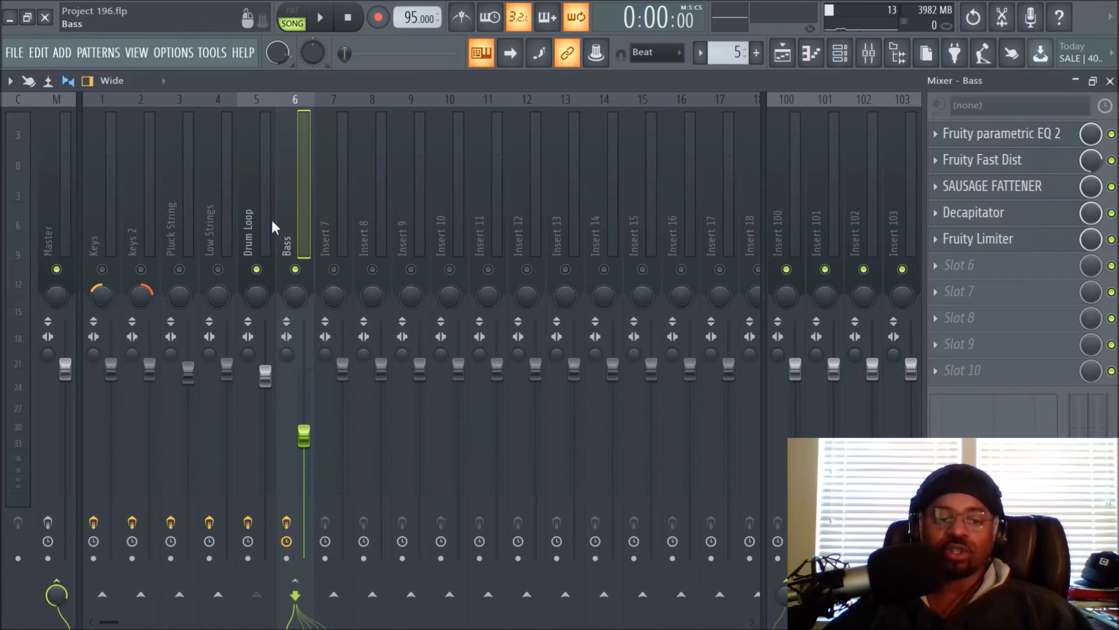
right_click(218, 269)
right_click(218, 269)
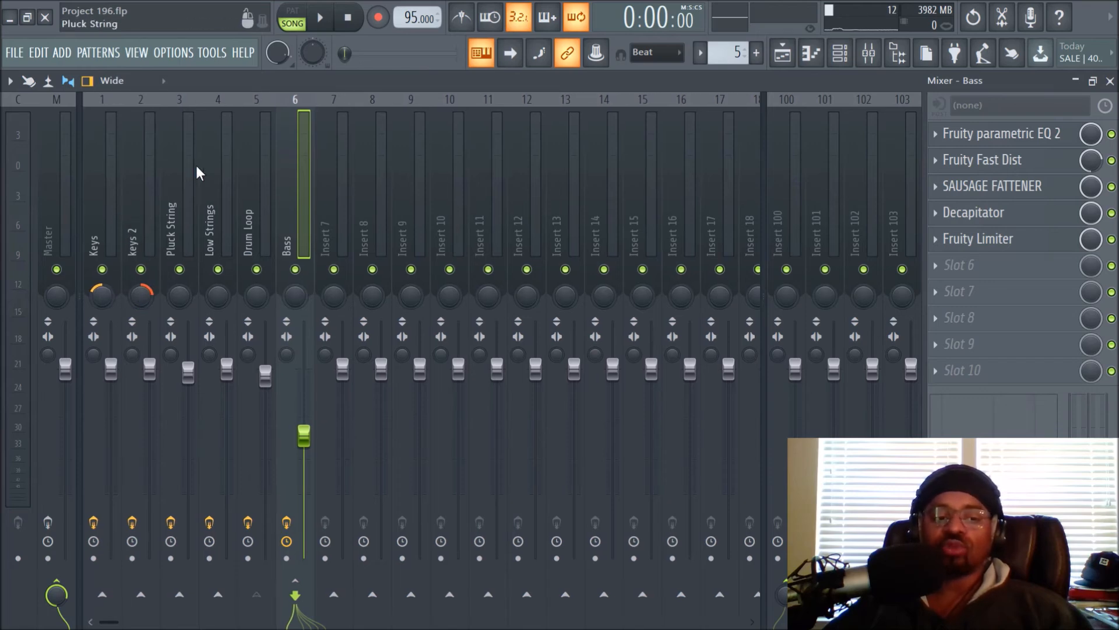
left_click(783, 53)
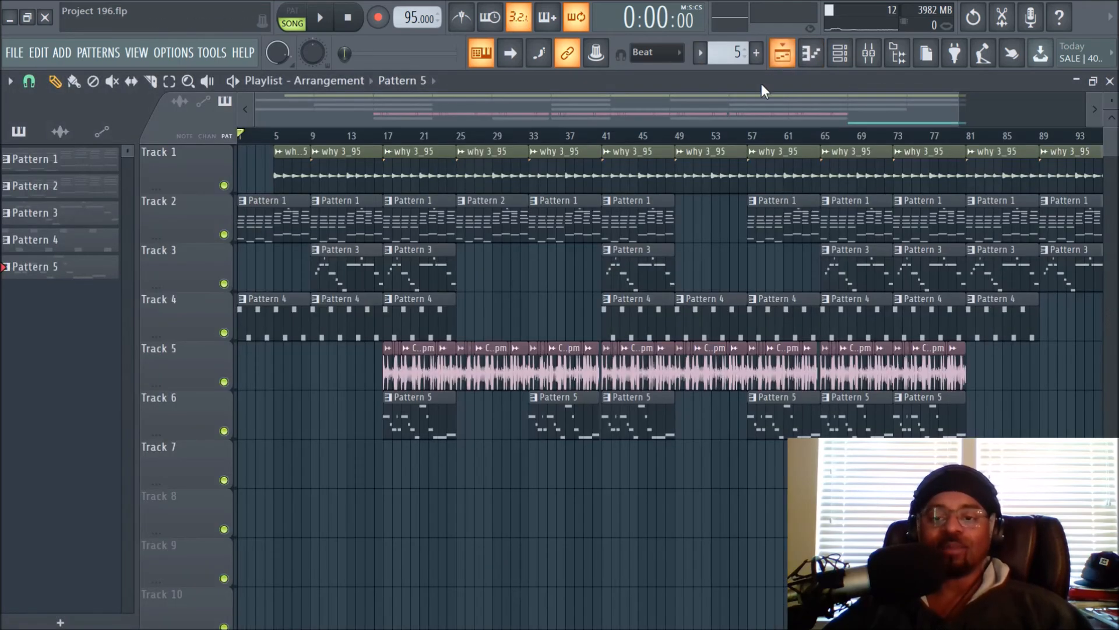
scroll(755, 136, "down", 1)
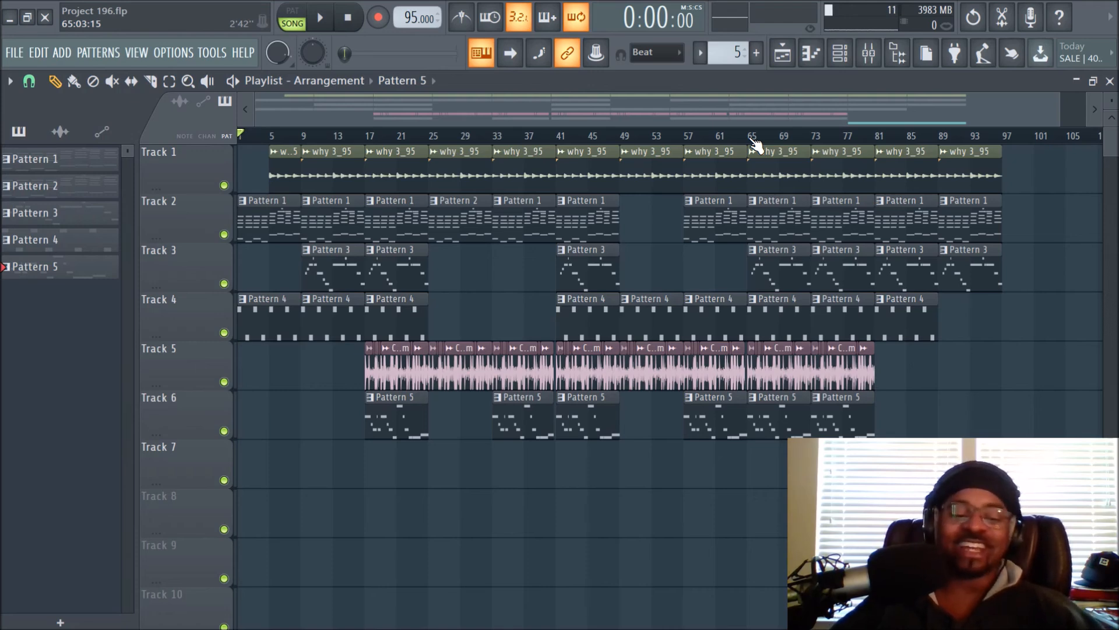
scroll(714, 362, "down", 8)
scroll(714, 362, "up", 8)
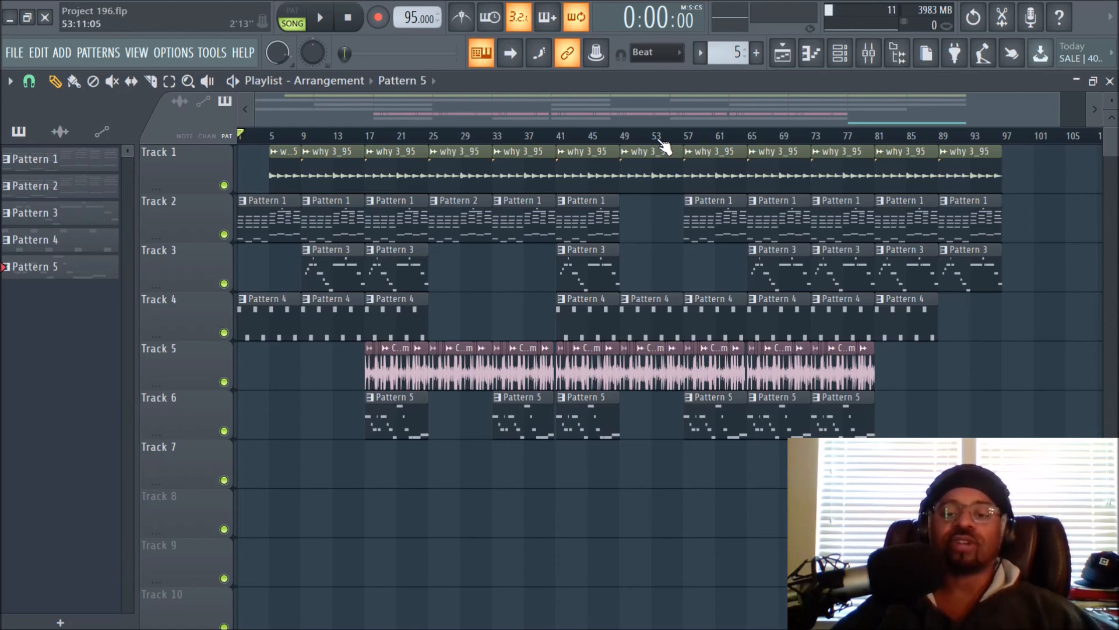
Play the full arrangement from the start, delete the Pattern 4 clip at bar 1 on Track 4, and stop playback.
scroll(662, 140, "up", 3)
scroll(526, 137, "down", 2)
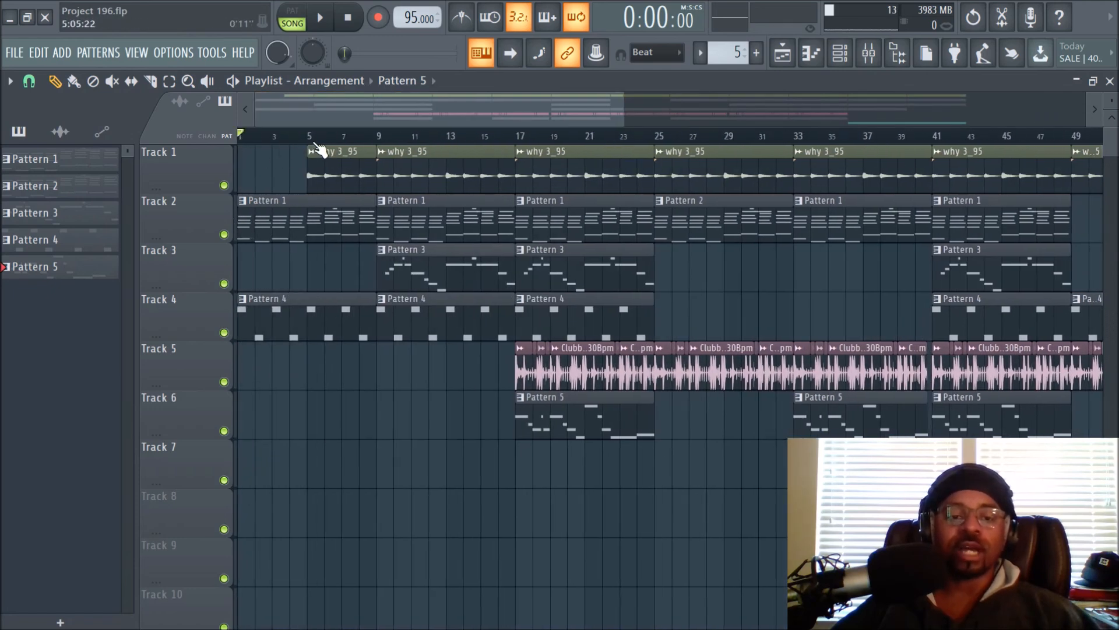
scroll(320, 149, "down", 2)
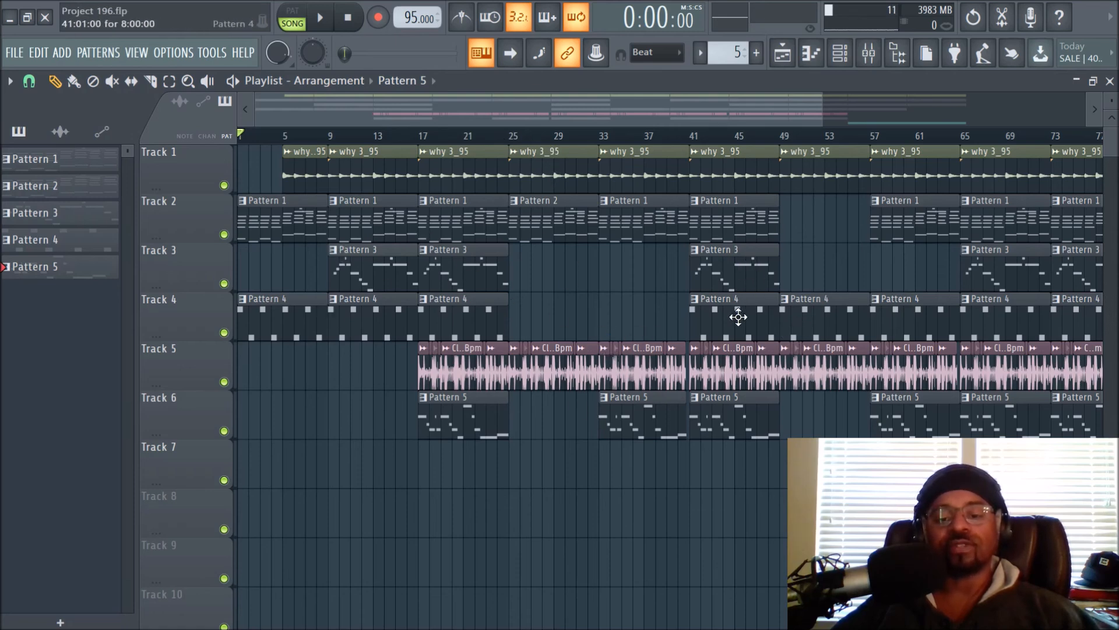
left_click(321, 18)
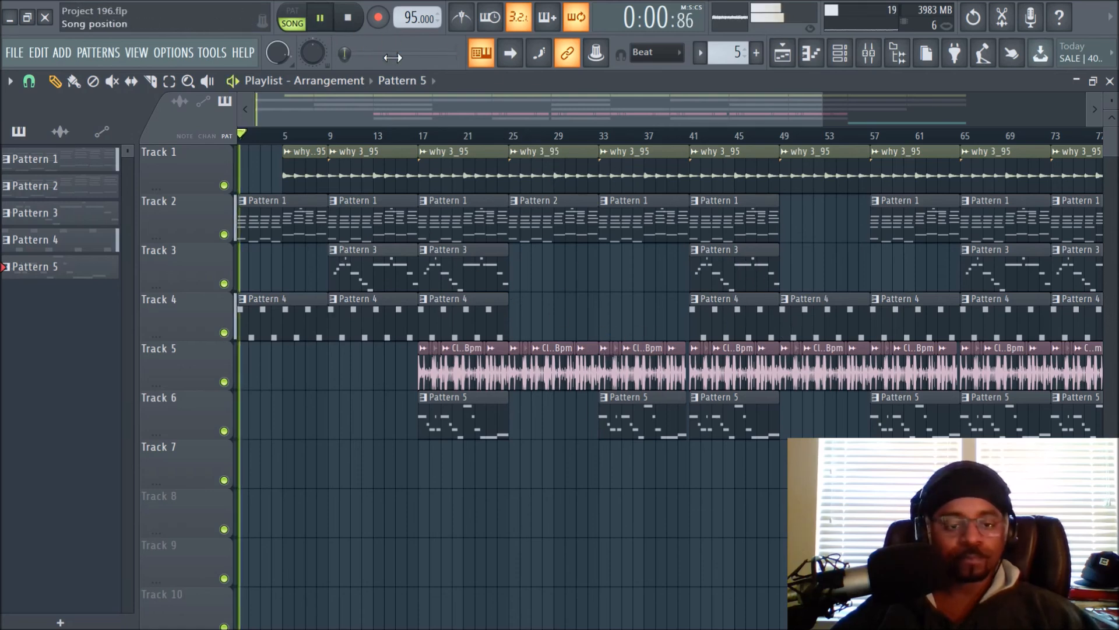
right_click(257, 332)
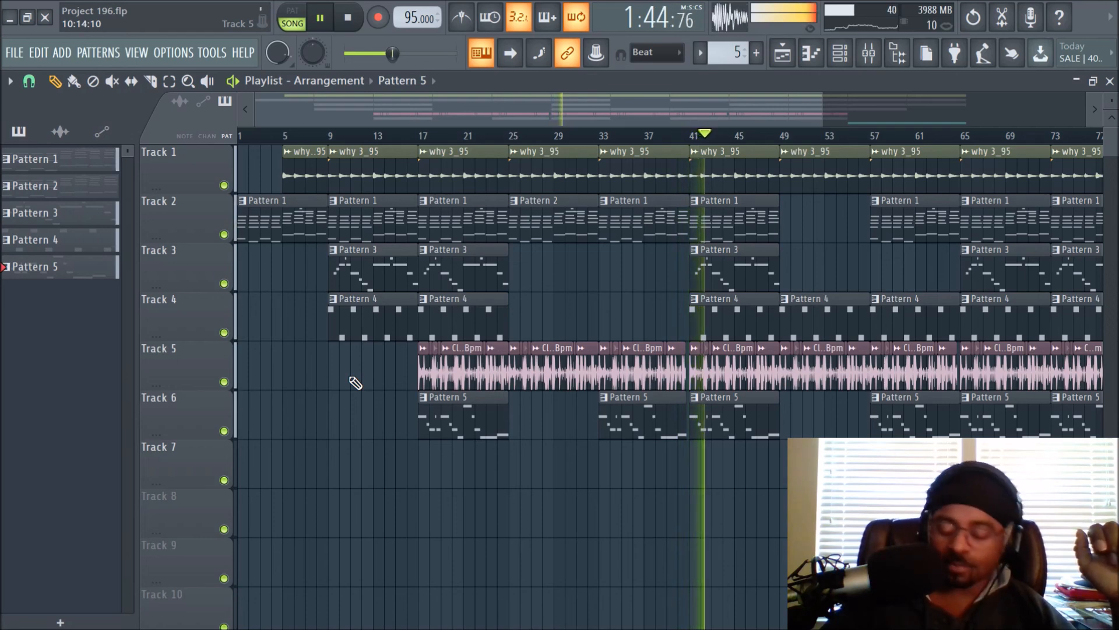
key("space")
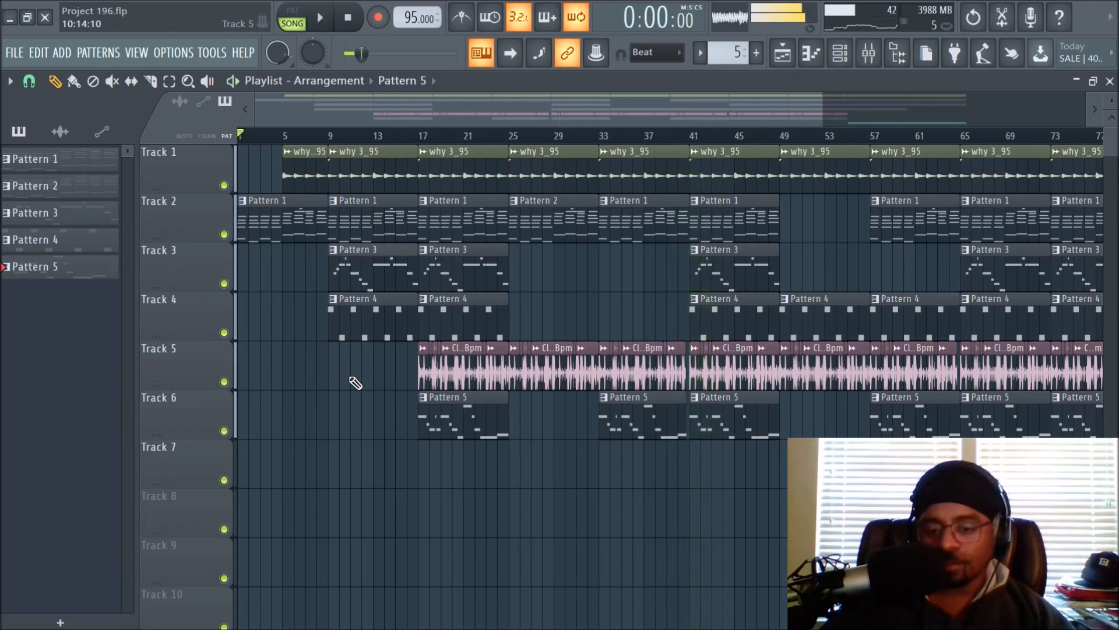